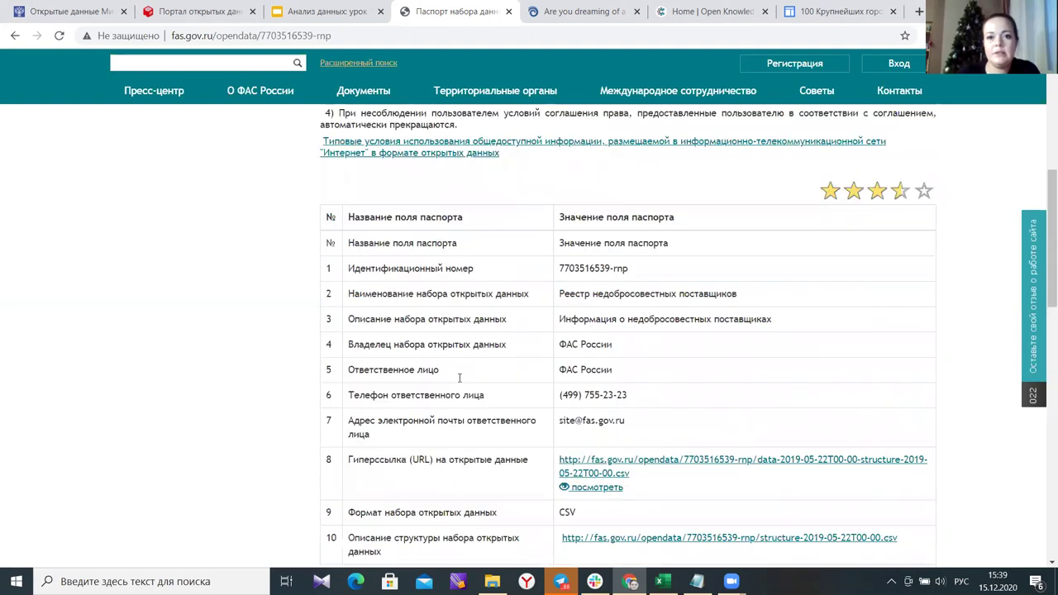
# Review the dataset passport of the unfair suppliers register and download its structure description file structure-2019-05-22T00-00.csv.
pyautogui.scroll(-2, 567, 356)
pyautogui.scroll(-5, 484, 301)
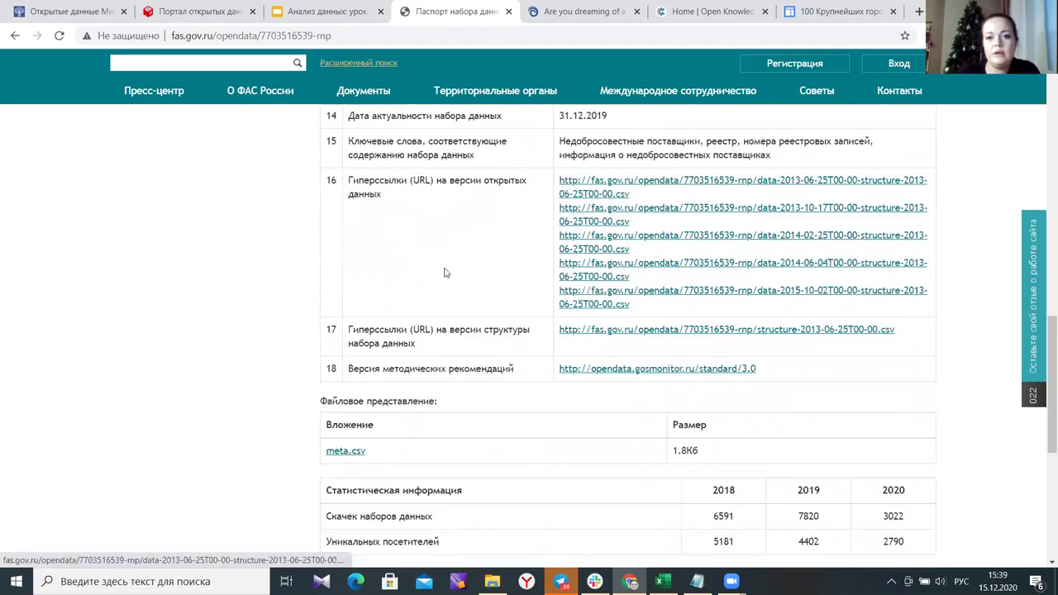
pyautogui.scroll(2, 484, 301)
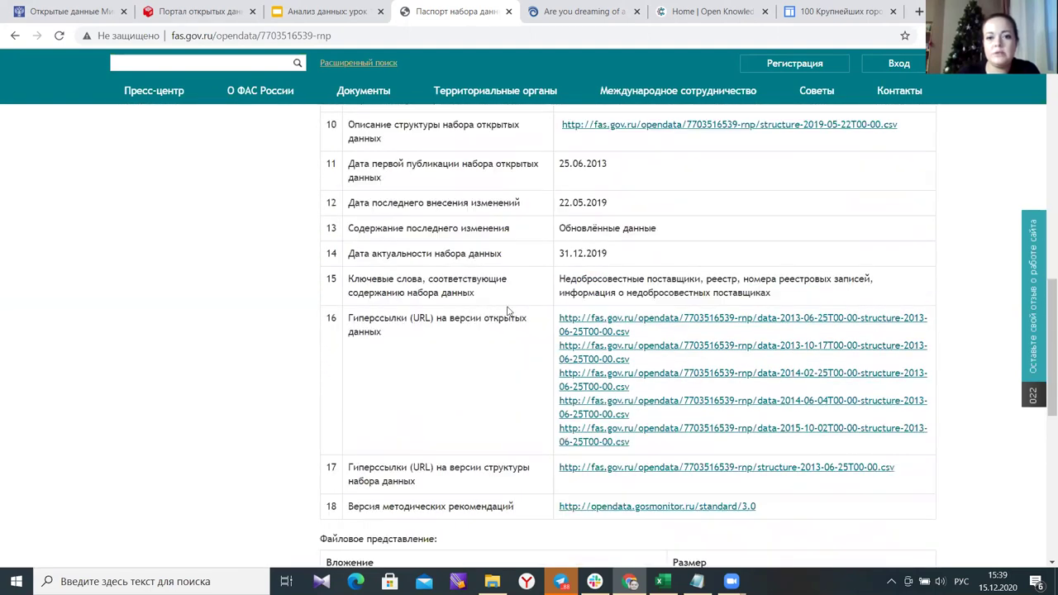
pyautogui.scroll(-1, 507, 296)
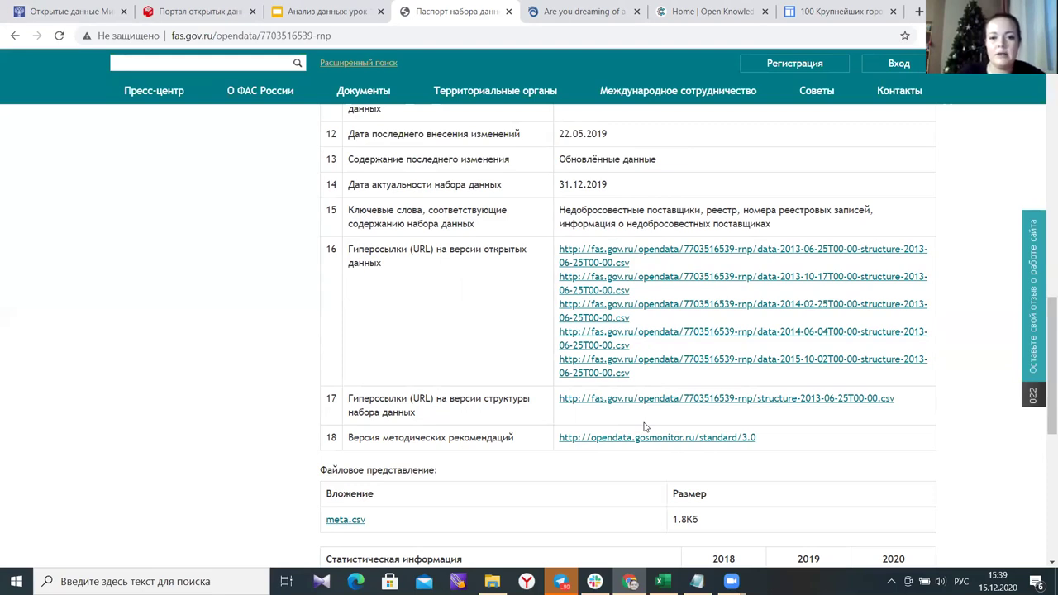
pyautogui.scroll(3, 645, 426)
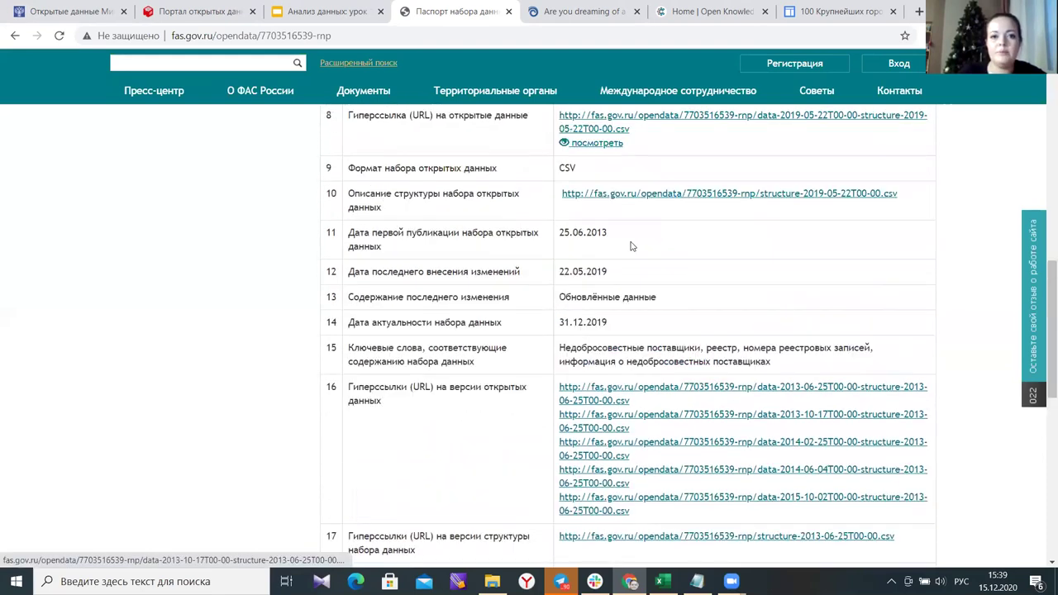
pyautogui.scroll(3, 680, 297)
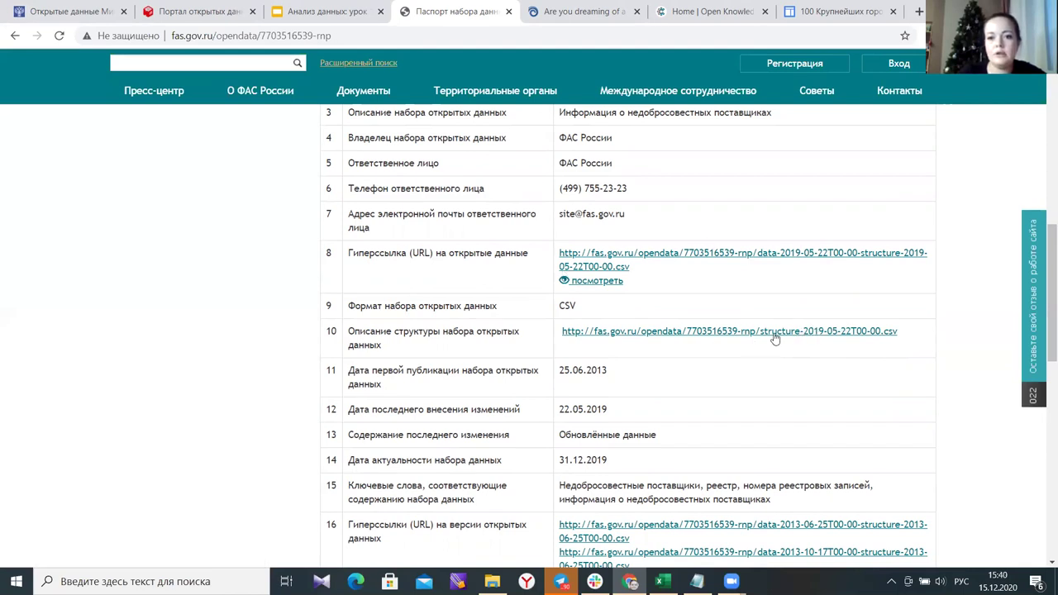
pyautogui.scroll(-1, 673, 306)
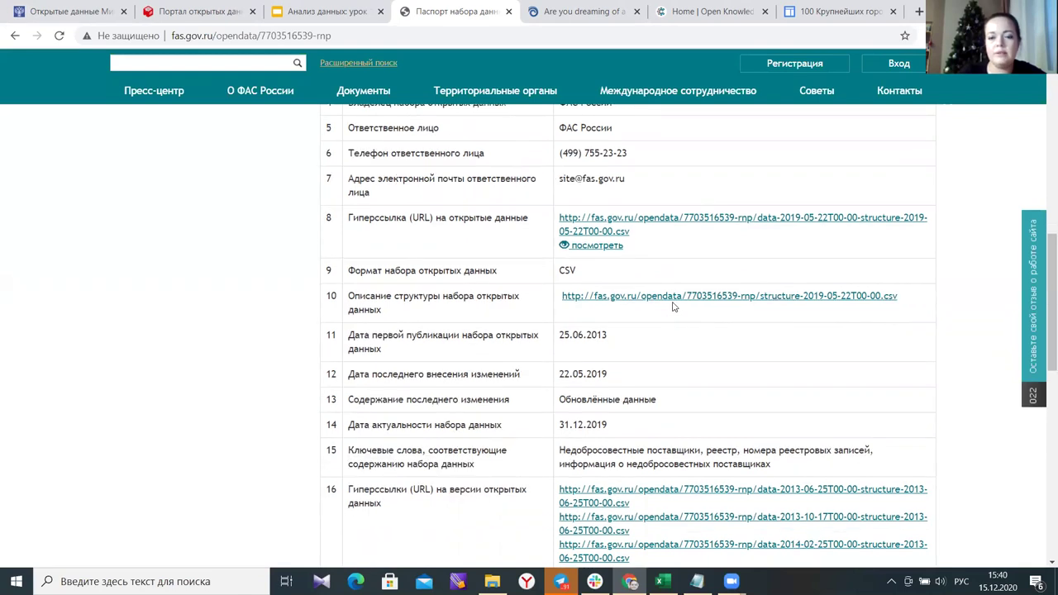
pyautogui.scroll(-1, 715, 281)
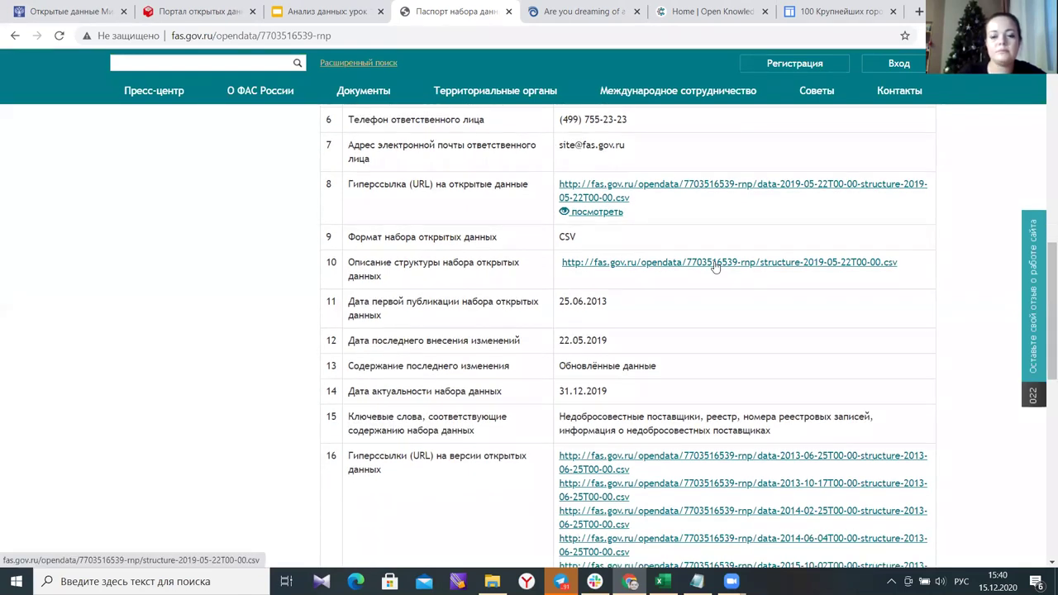
pyautogui.click(716, 265)
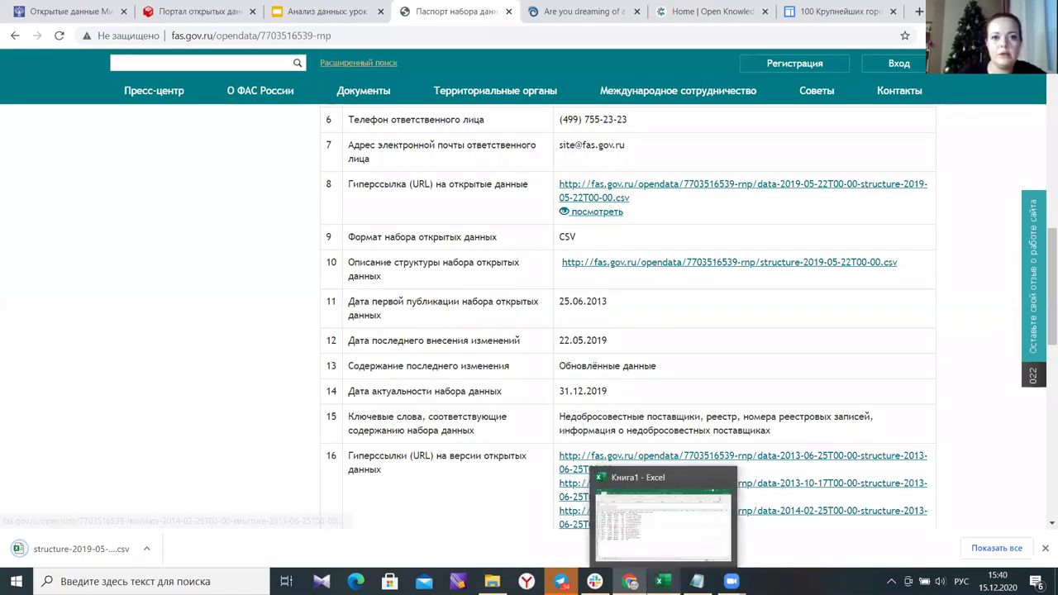
# In Excel, add a worksheet to Книга1 and open structure-2019-05-22T00-00.csv from the Загрузки folder in the CSV import preview.
pyautogui.click(600, 522)
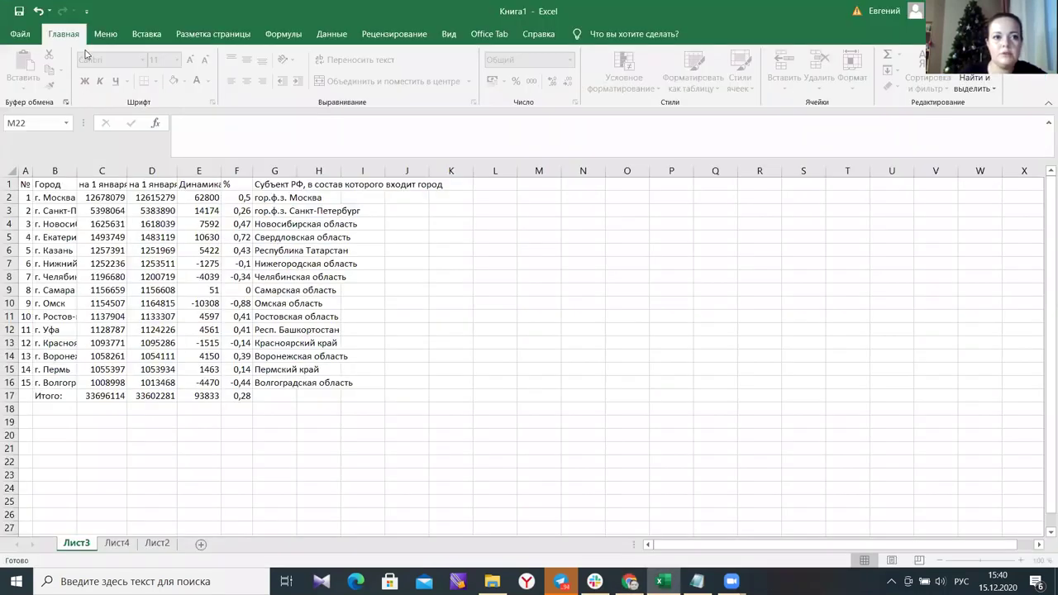
pyautogui.click(200, 544)
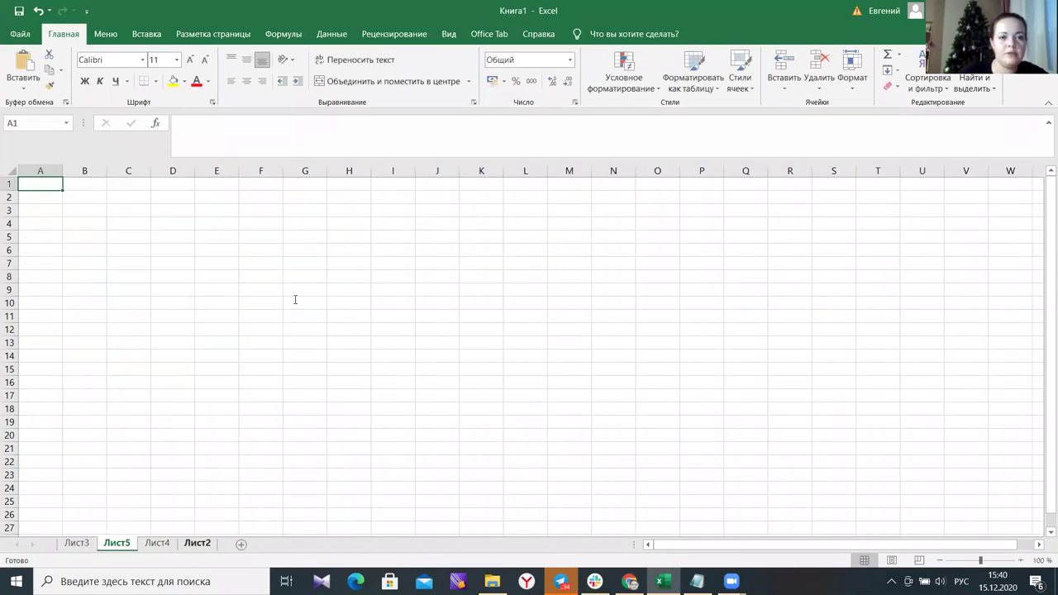
pyautogui.click(327, 34)
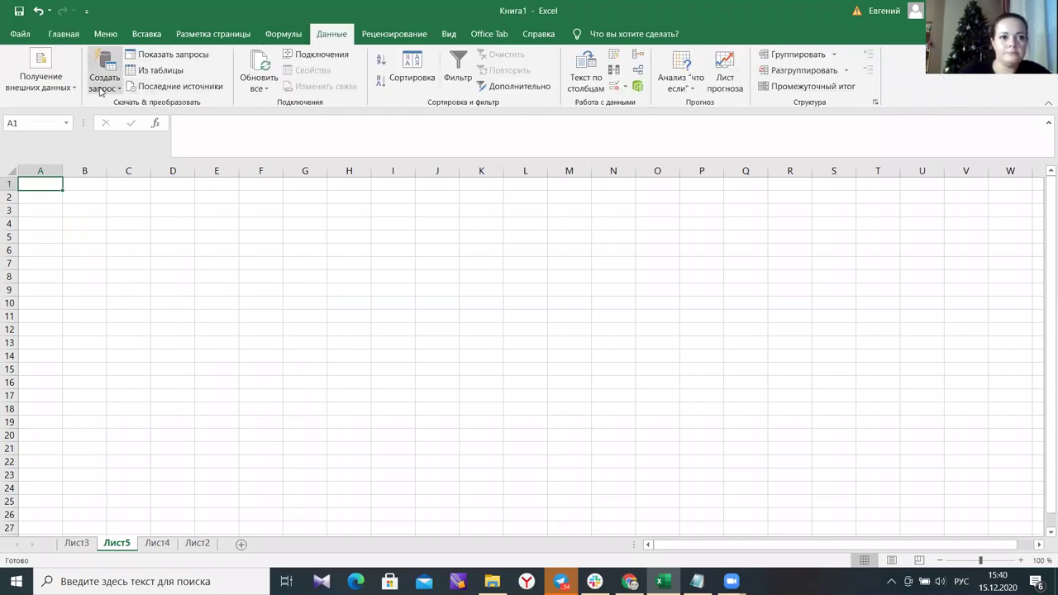
pyautogui.click(74, 91)
pyautogui.click(118, 91)
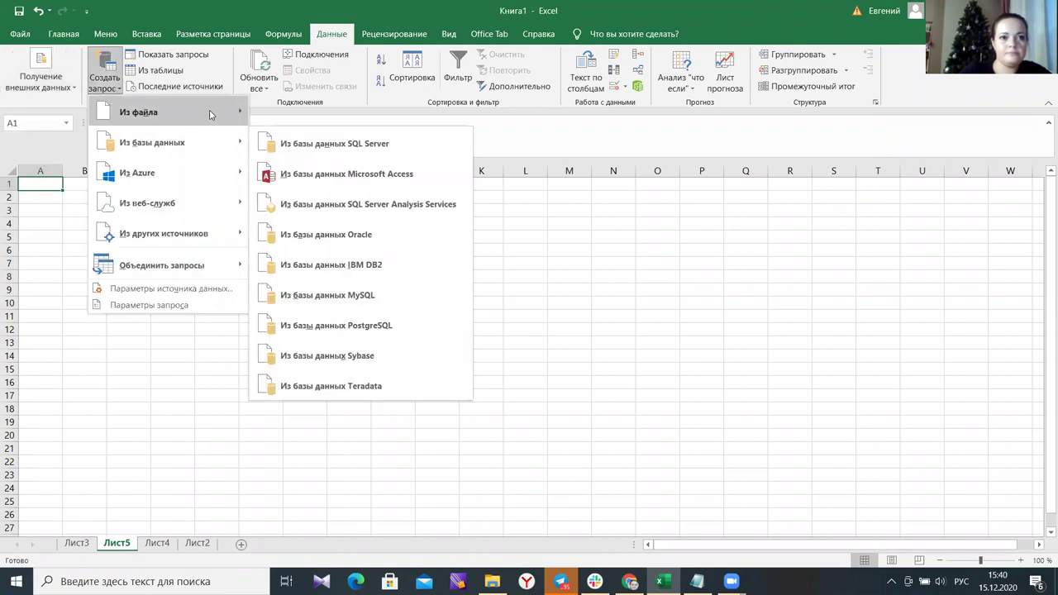
pyautogui.click(318, 142)
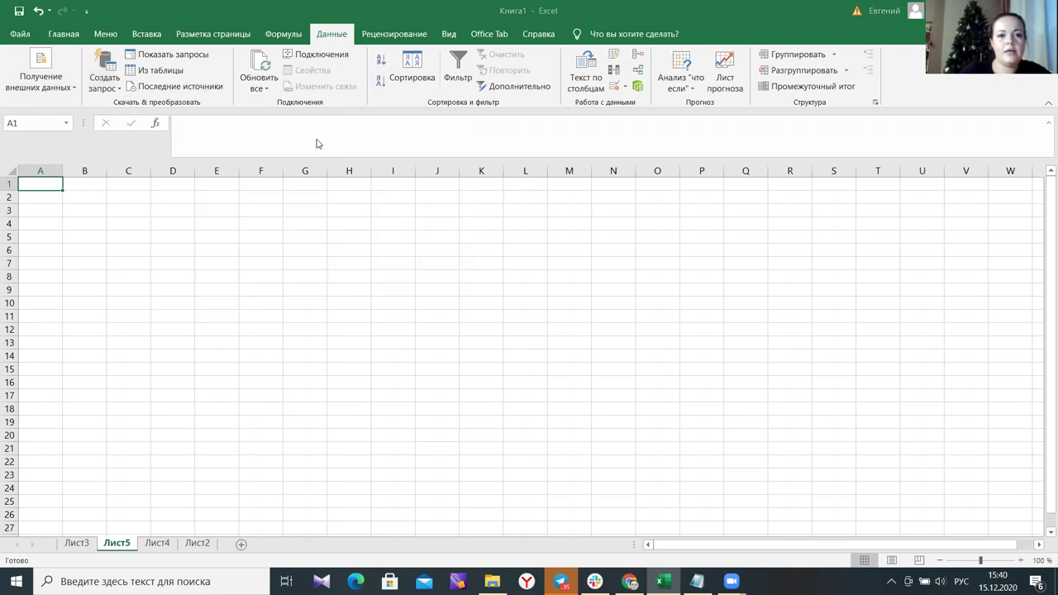
pyautogui.click(58, 177)
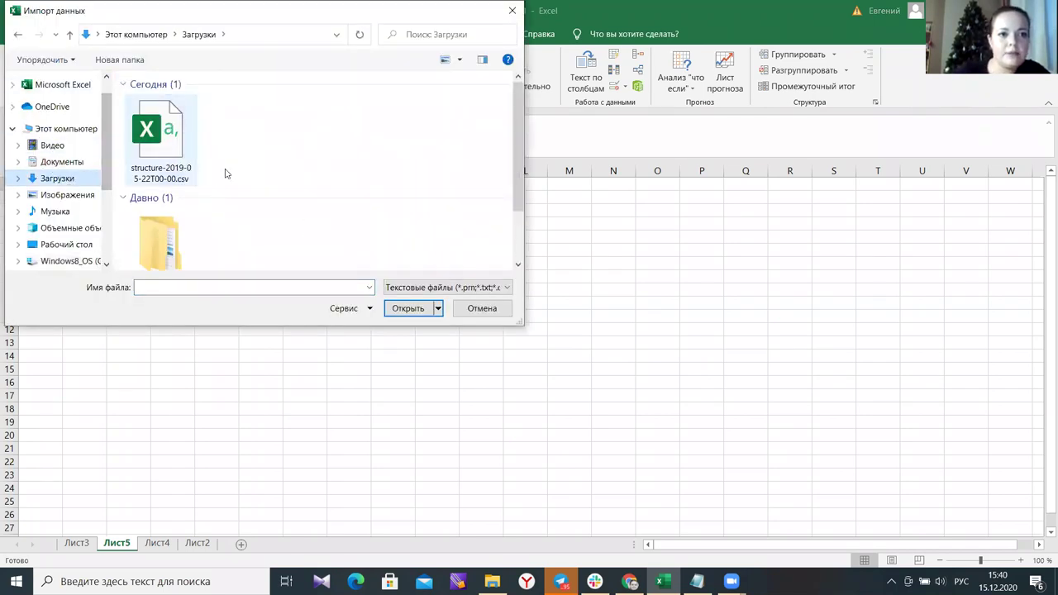
pyautogui.click(169, 144)
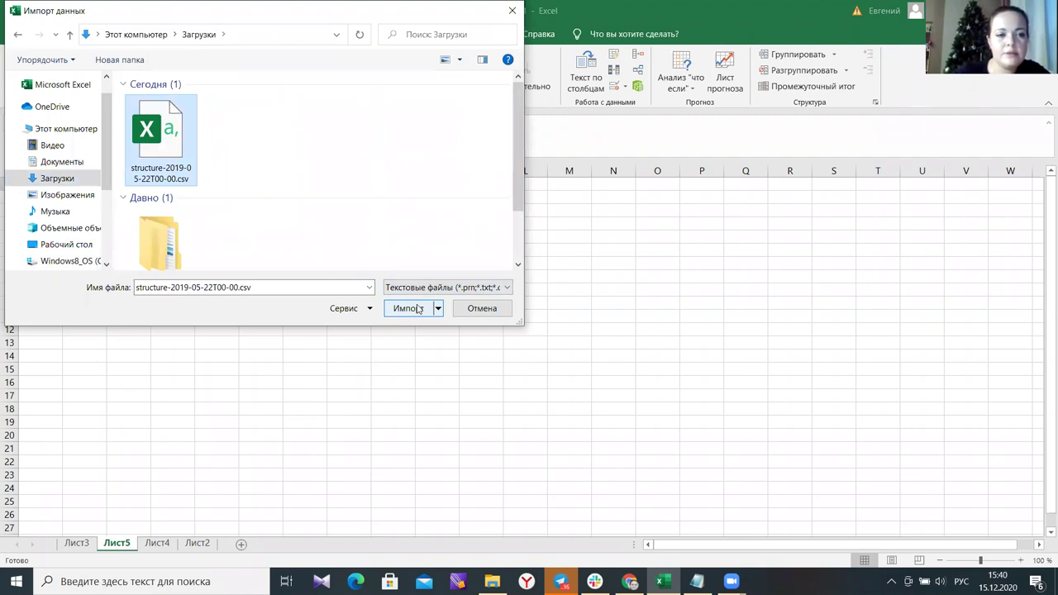
pyautogui.click(411, 309)
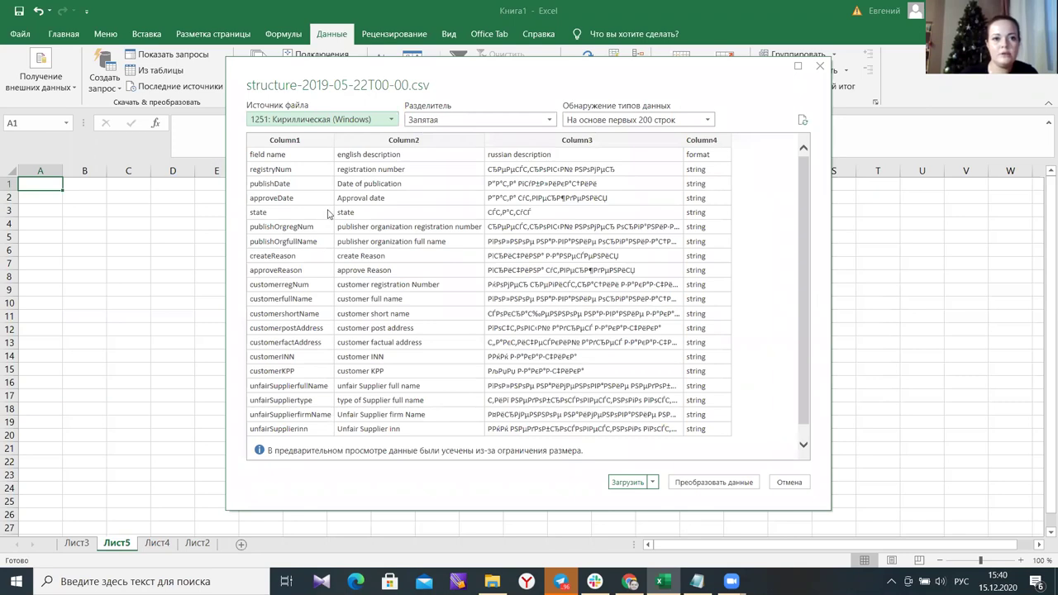
# Set the source file encoding in the import preview to 65001: Юникод (UTF-8).
pyautogui.click(392, 118)
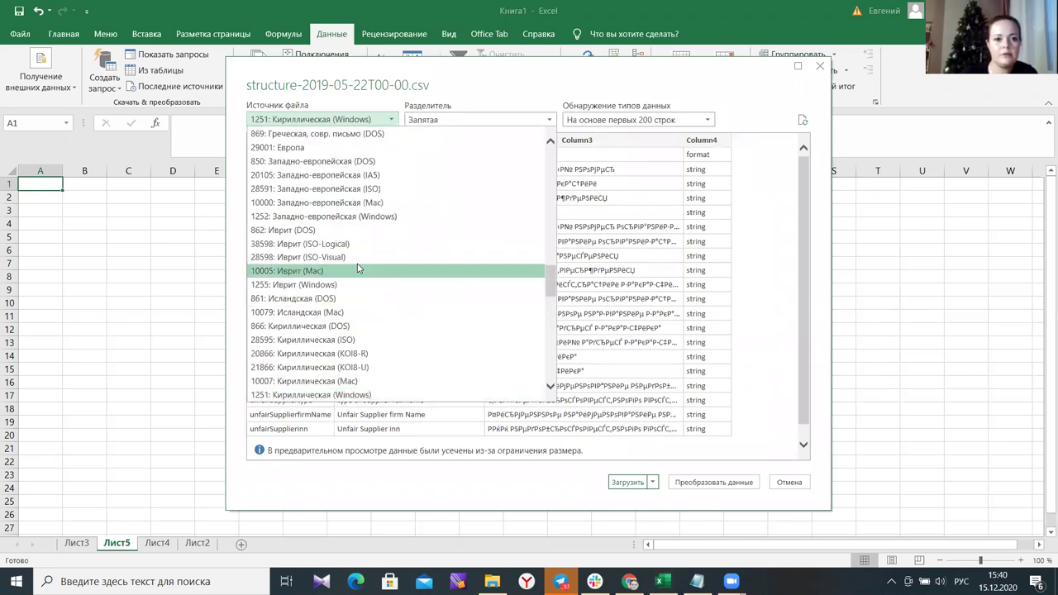
pyautogui.scroll(-4, 356, 266)
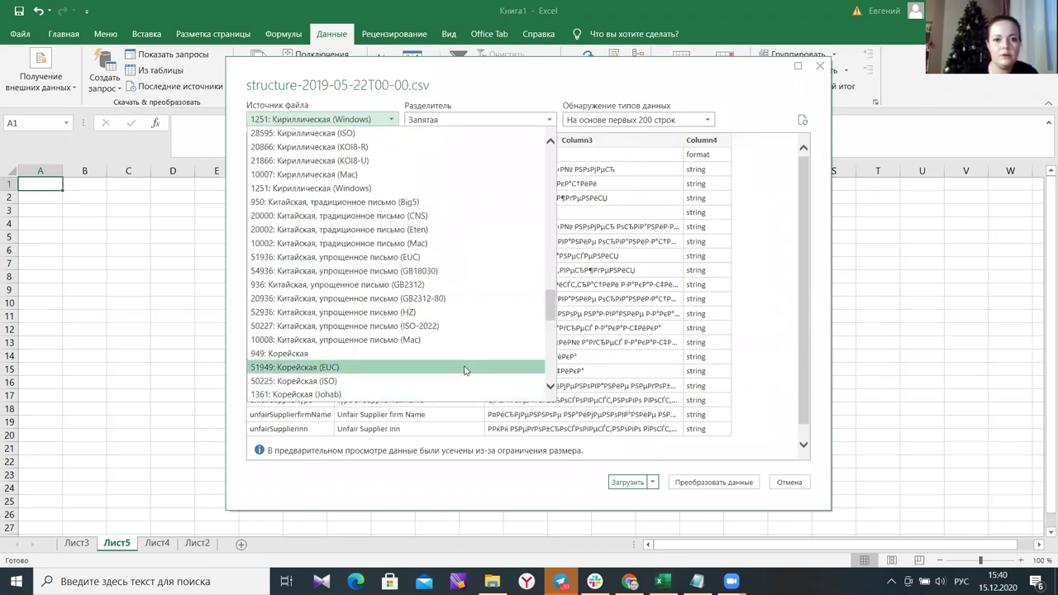
pyautogui.scroll(-10, 465, 370)
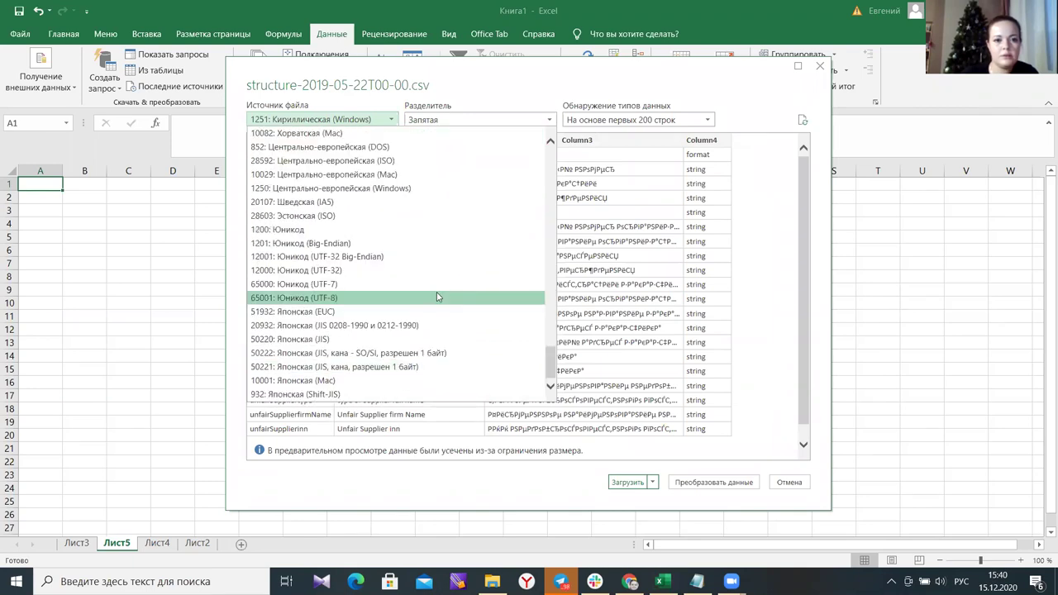
pyautogui.click(436, 295)
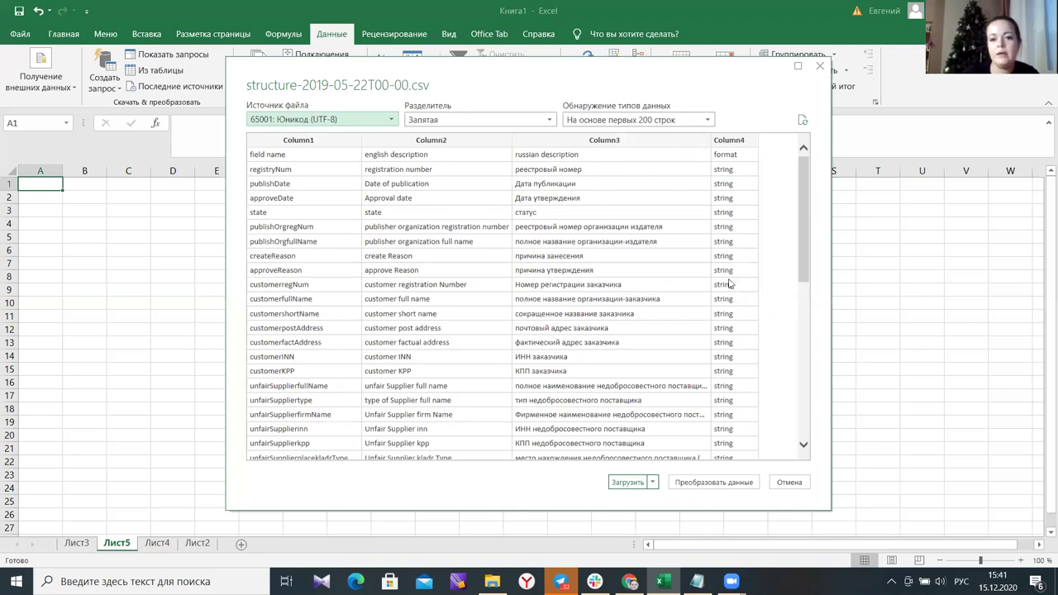
# Examine the field names, English and Russian descriptions and formats in the preview, and close it without loading the data.
pyautogui.scroll(-15, 723, 403)
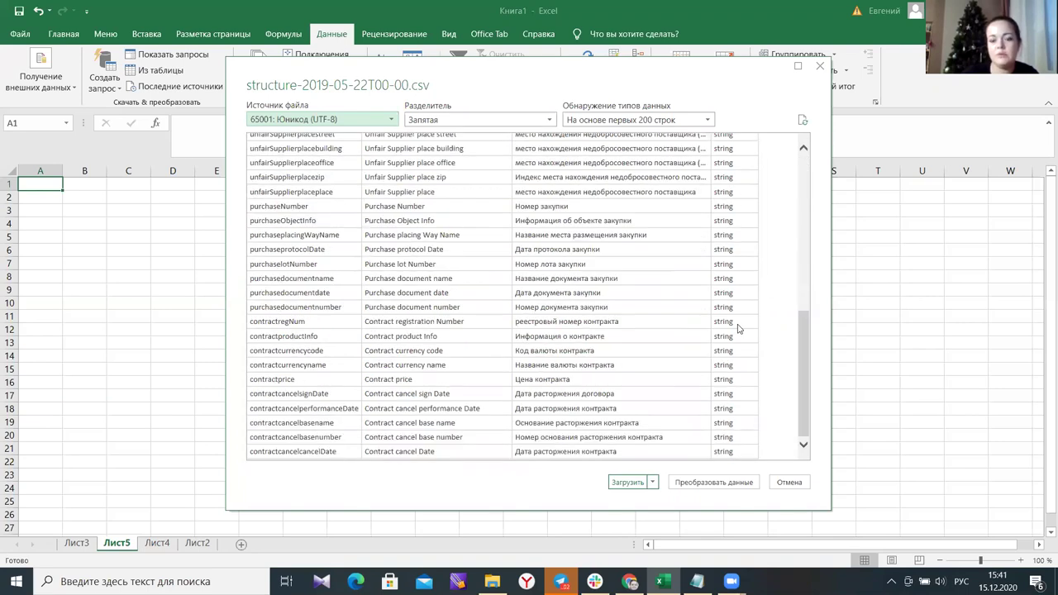
pyautogui.scroll(15, 738, 329)
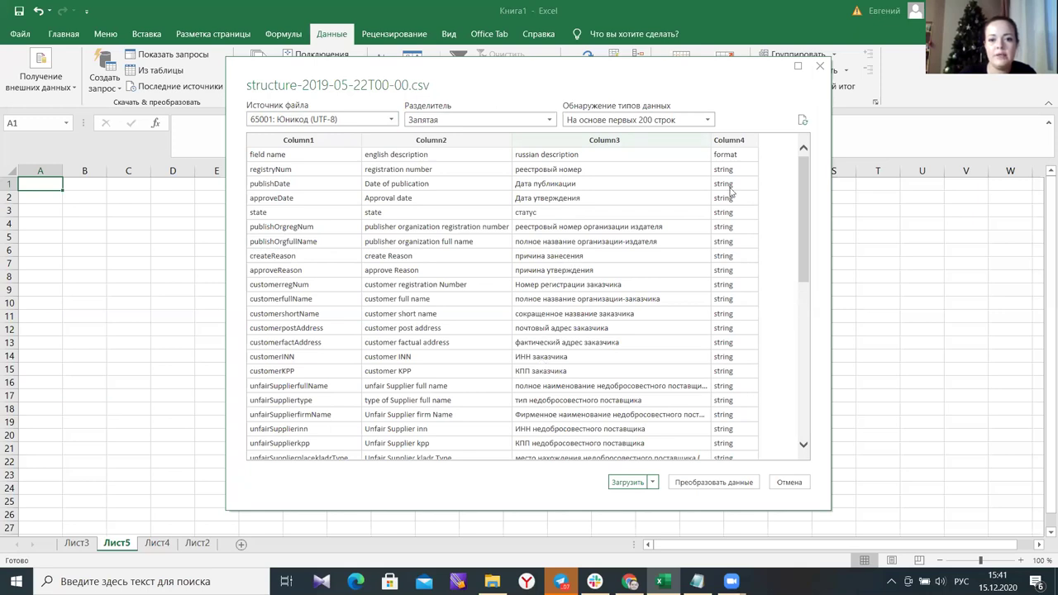
pyautogui.click(819, 68)
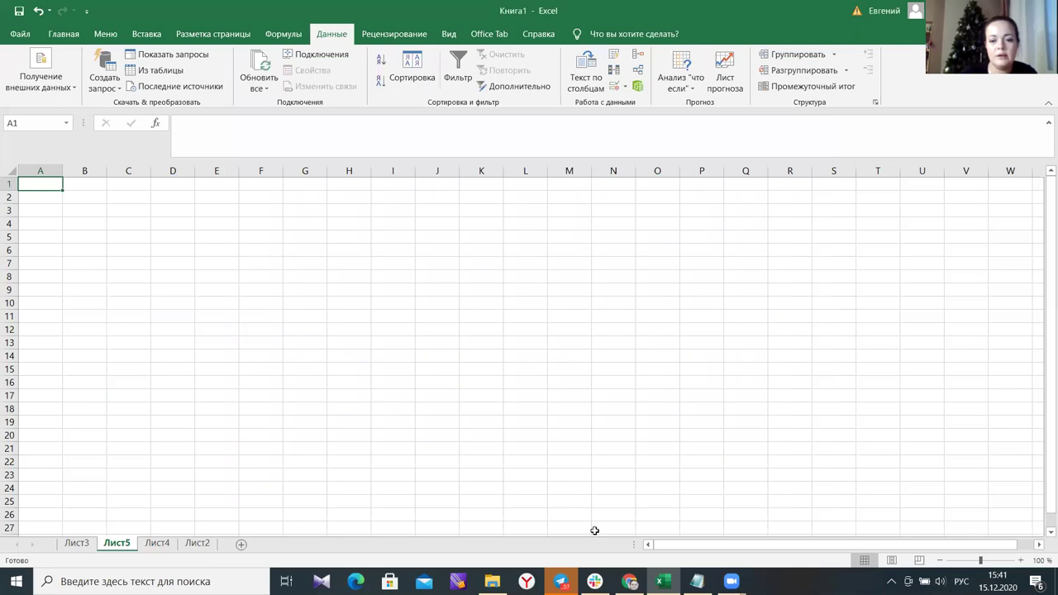
# Switch to Chrome and open the second dataset passport example (пример 2) linked in the Анализ данных presentation.
pyautogui.moveTo(630, 581)
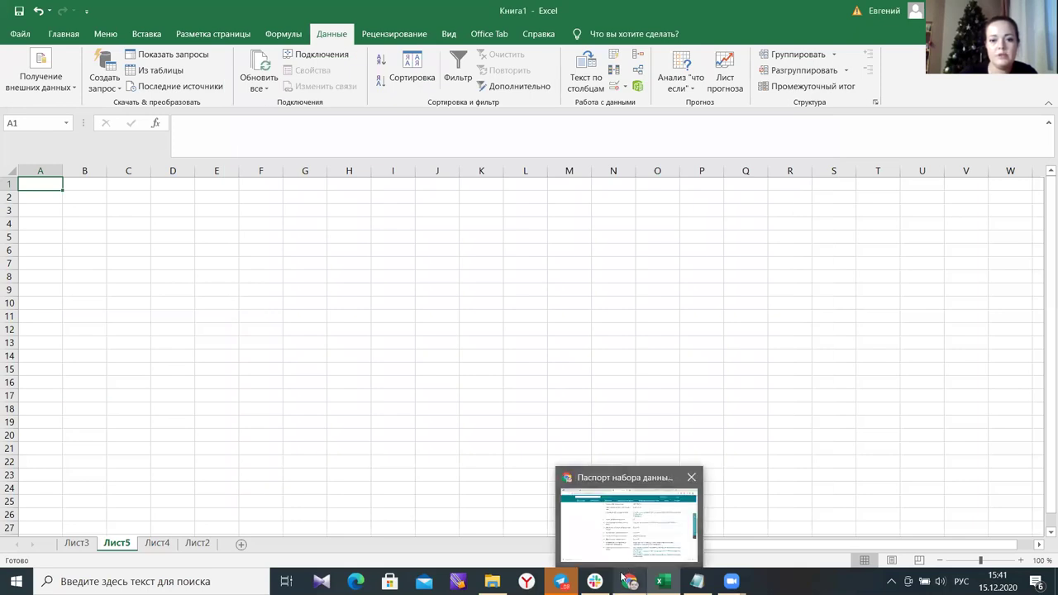
pyautogui.click(613, 542)
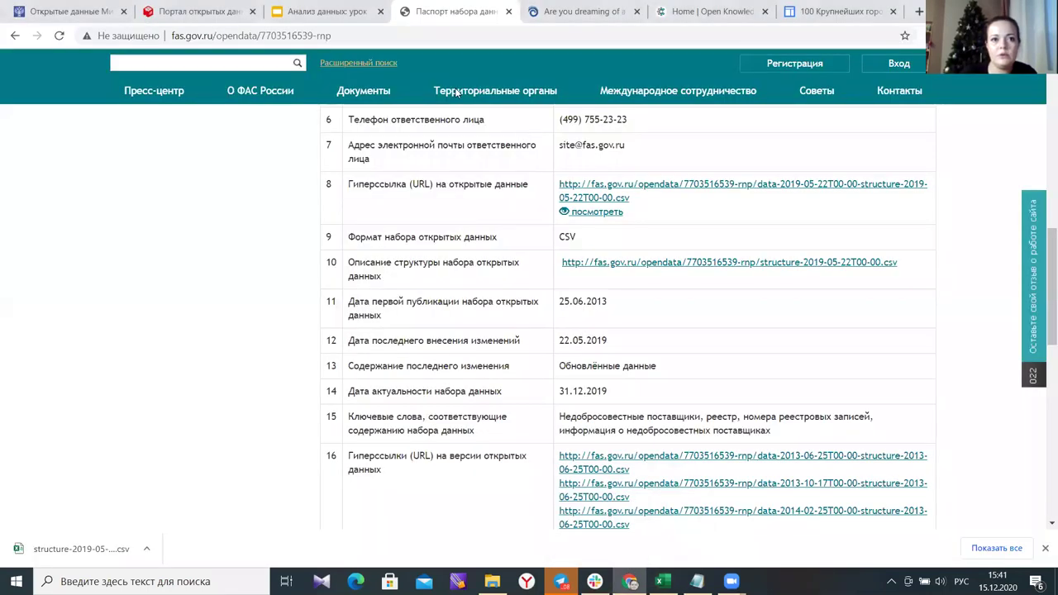
pyautogui.click(326, 11)
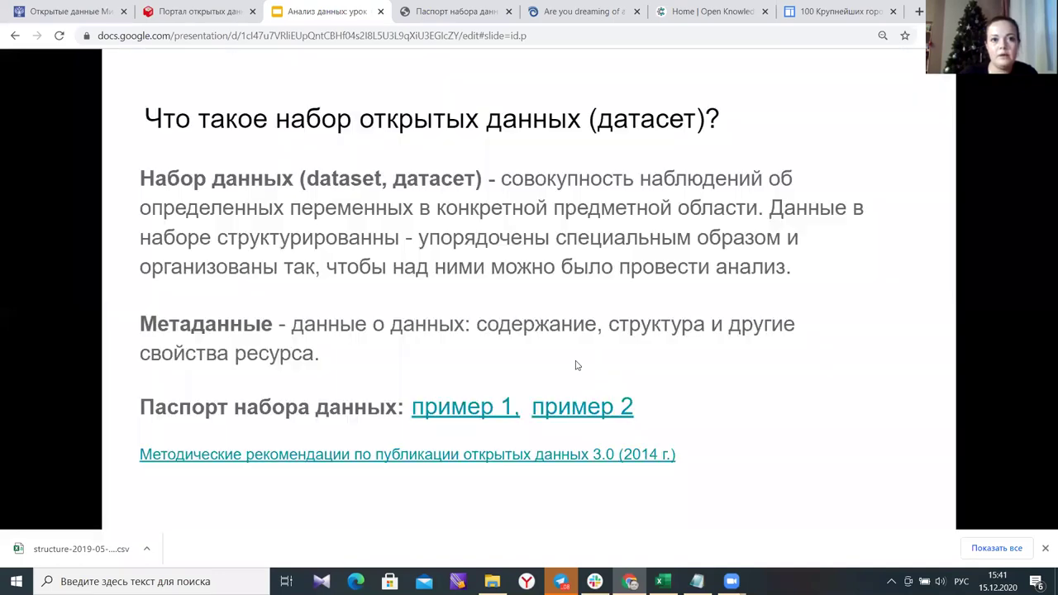
pyautogui.click(595, 409)
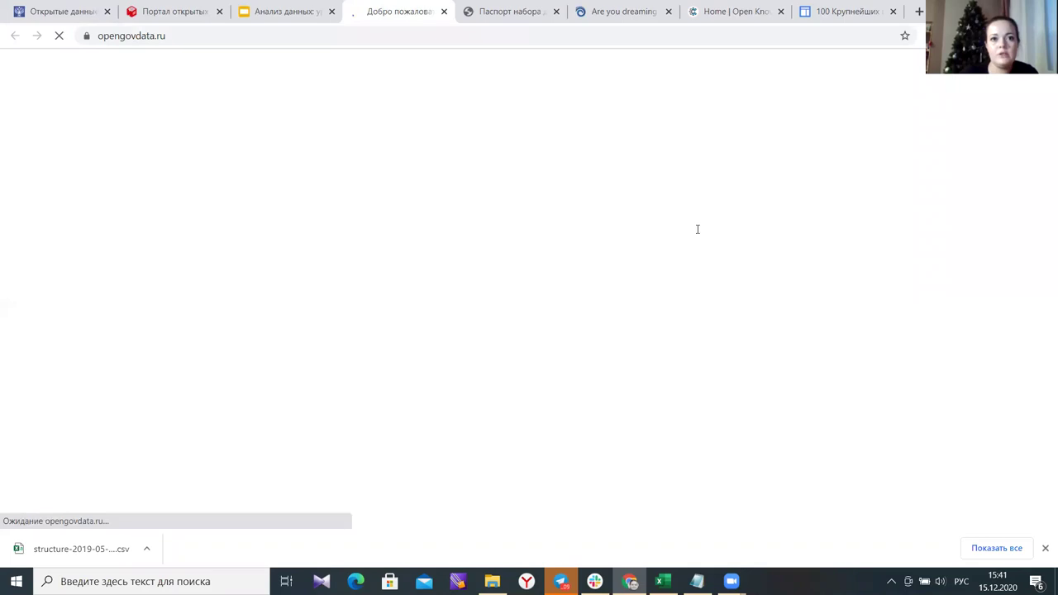
# Examine the opengovdata.ru home page, including the data search, the hub description, the statistics and the featured budget.gov.ru datasets.
pyautogui.scroll(-3, 702, 254)
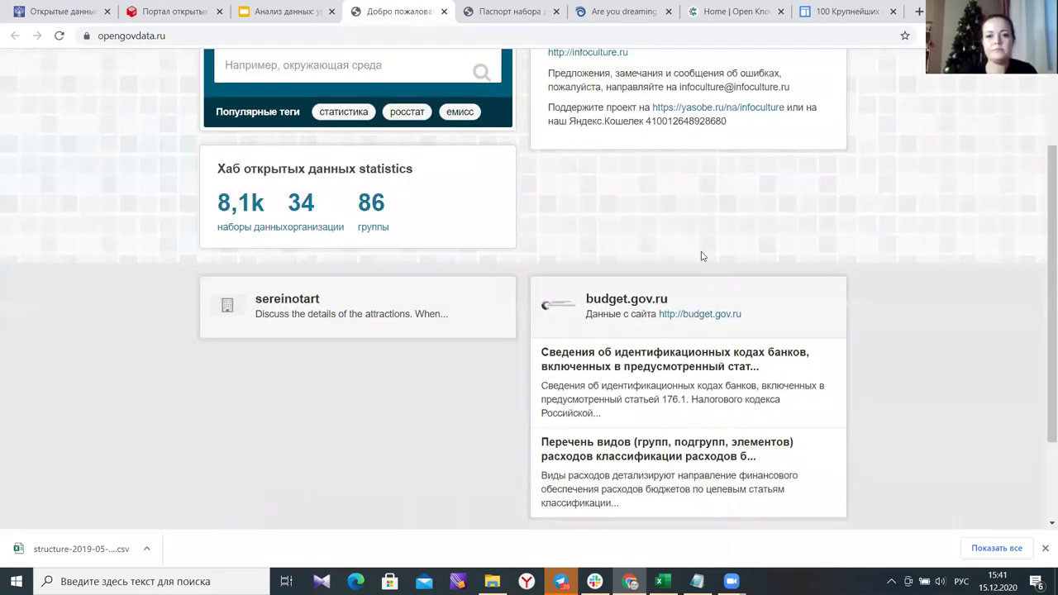
pyautogui.scroll(1, 646, 71)
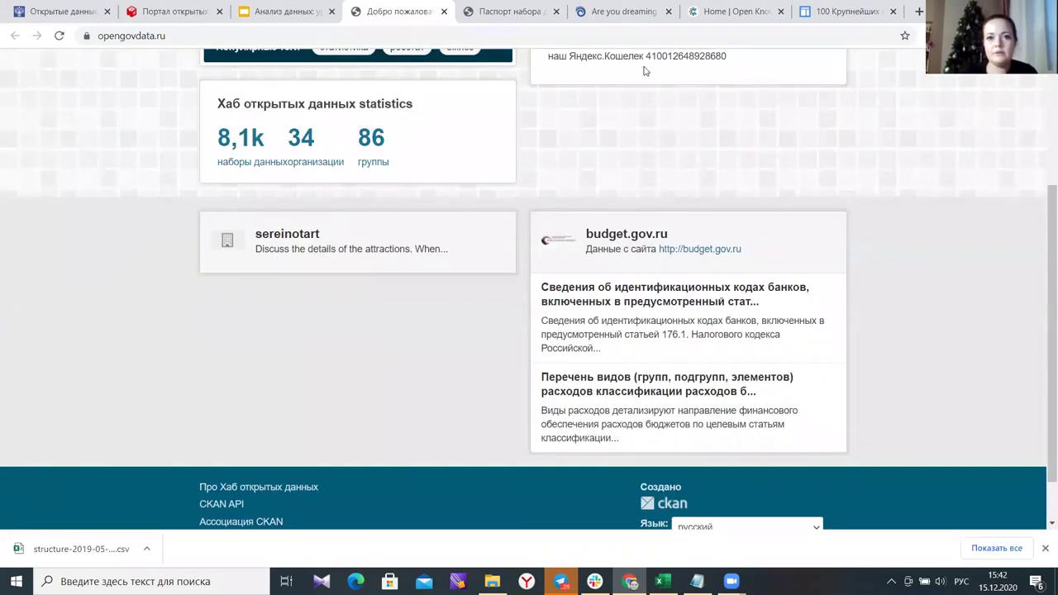
pyautogui.scroll(3, 665, 320)
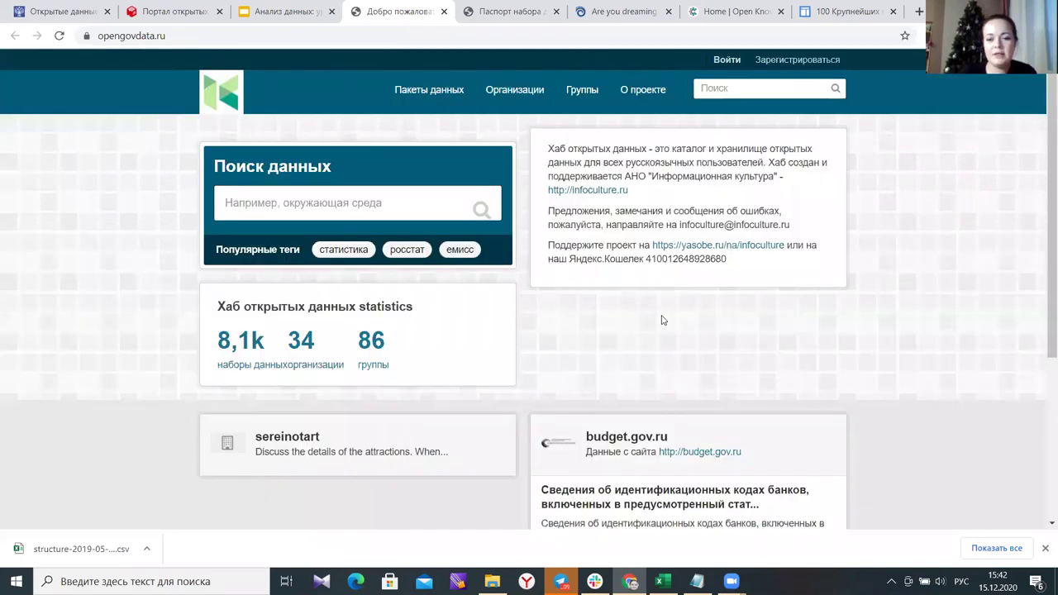
pyautogui.scroll(-2, 676, 331)
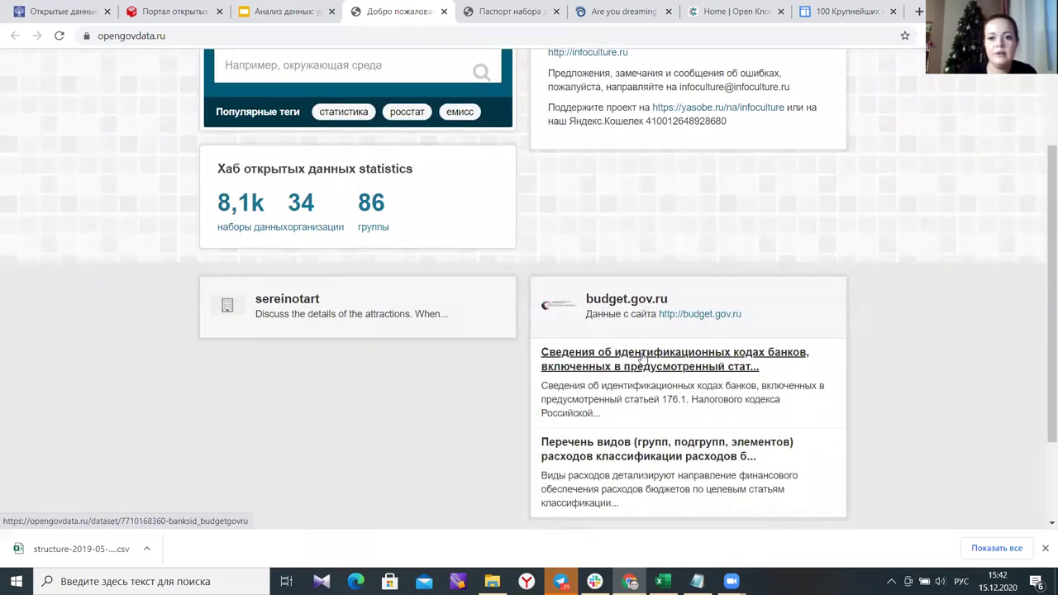
pyautogui.scroll(2, 765, 388)
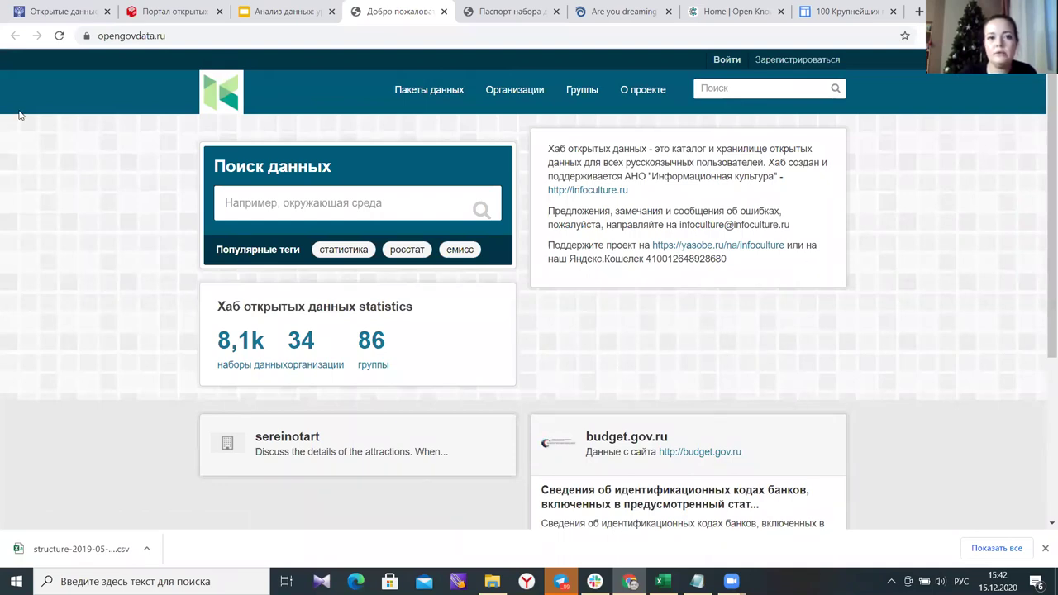
pyautogui.scroll(-3, 656, 362)
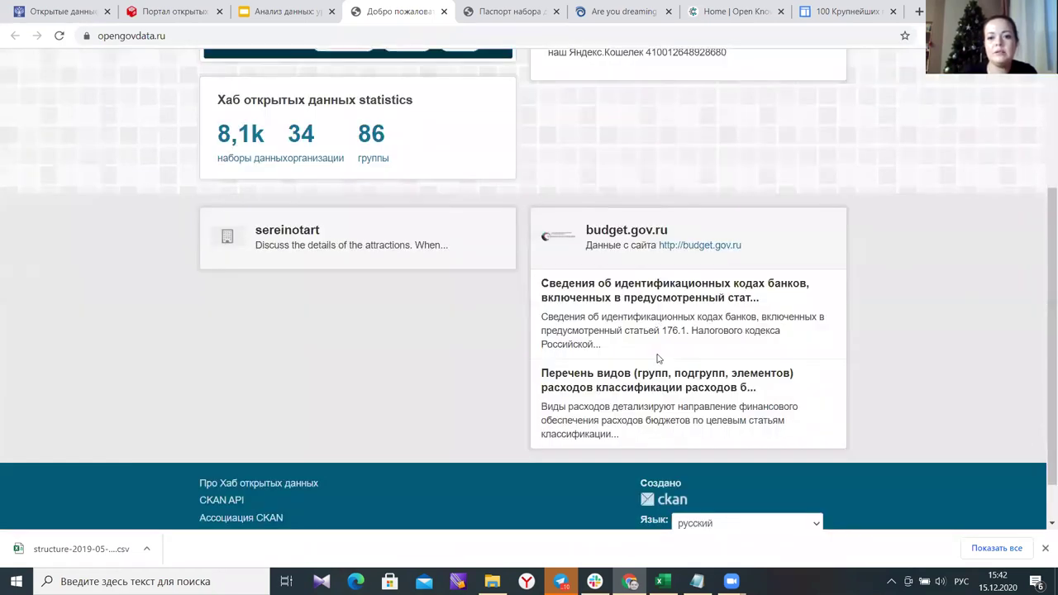
pyautogui.scroll(1, 588, 323)
pyautogui.scroll(-1, 686, 303)
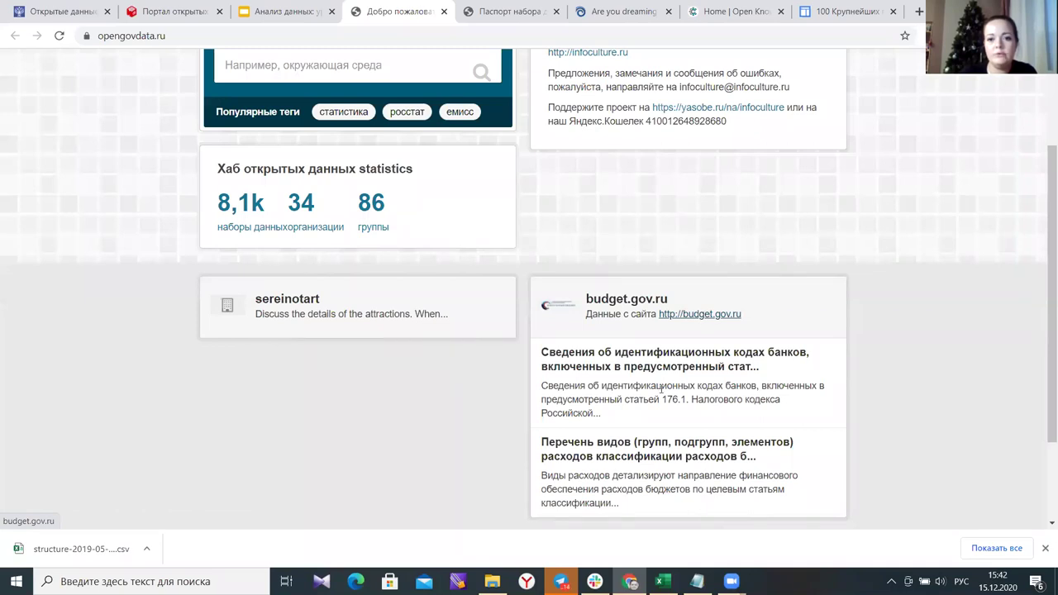
pyautogui.scroll(2, 647, 364)
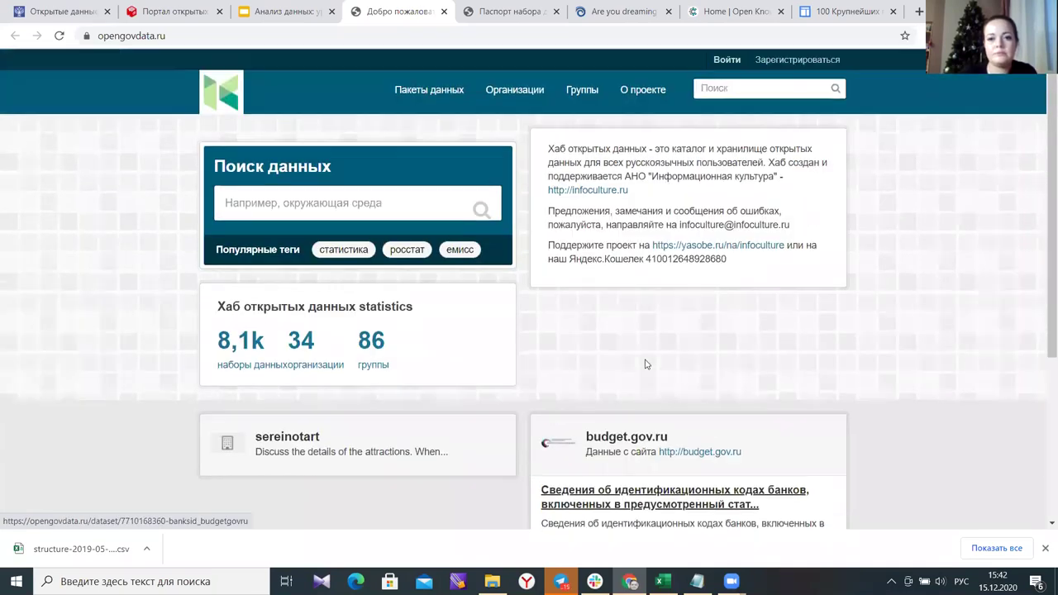
# Open the budget.gov.ru dataset on bank identification codes and examine its description and XML data files.
pyautogui.scroll(-3, 640, 355)
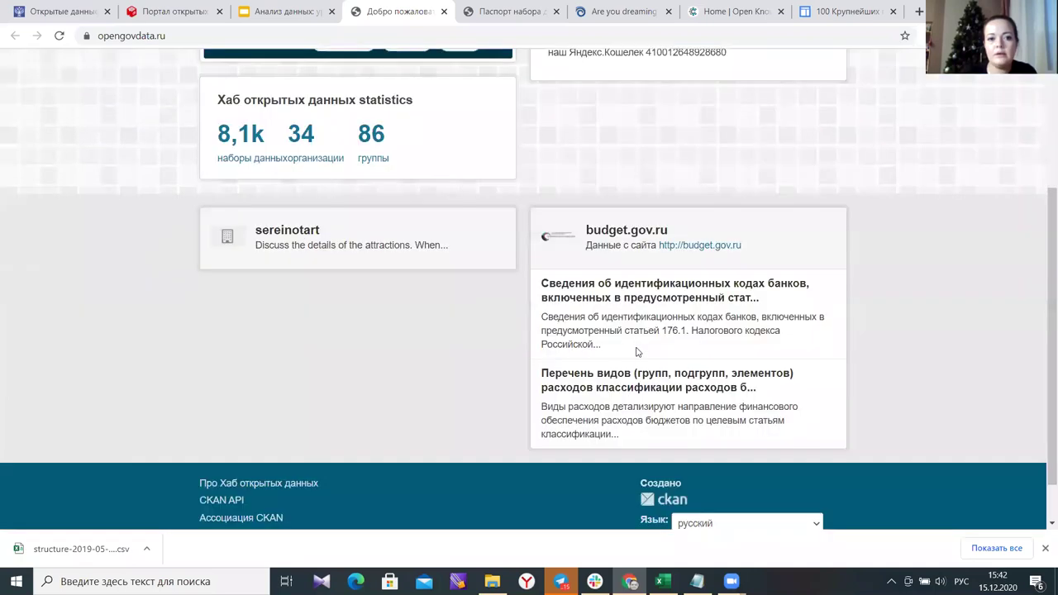
pyautogui.click(635, 303)
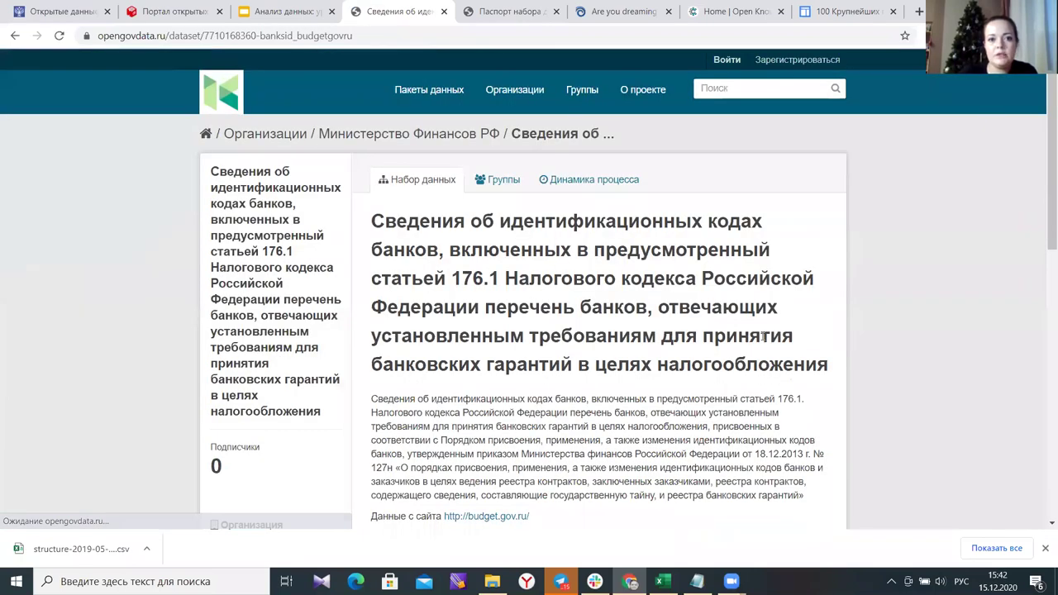
pyautogui.scroll(-3, 574, 389)
pyautogui.scroll(-3, 573, 389)
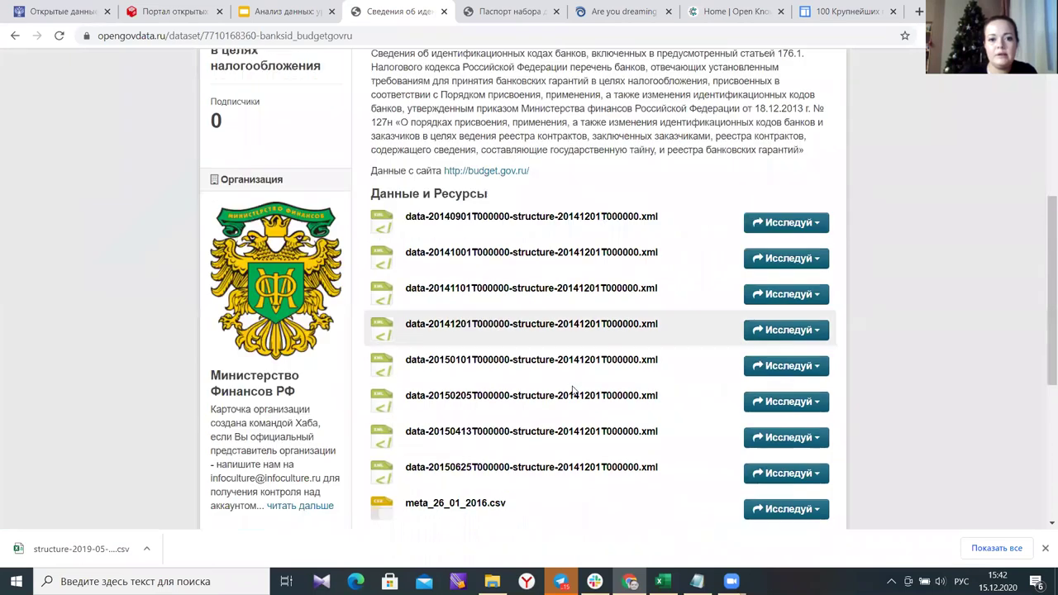
pyautogui.scroll(1, 574, 390)
pyautogui.scroll(1, 574, 390)
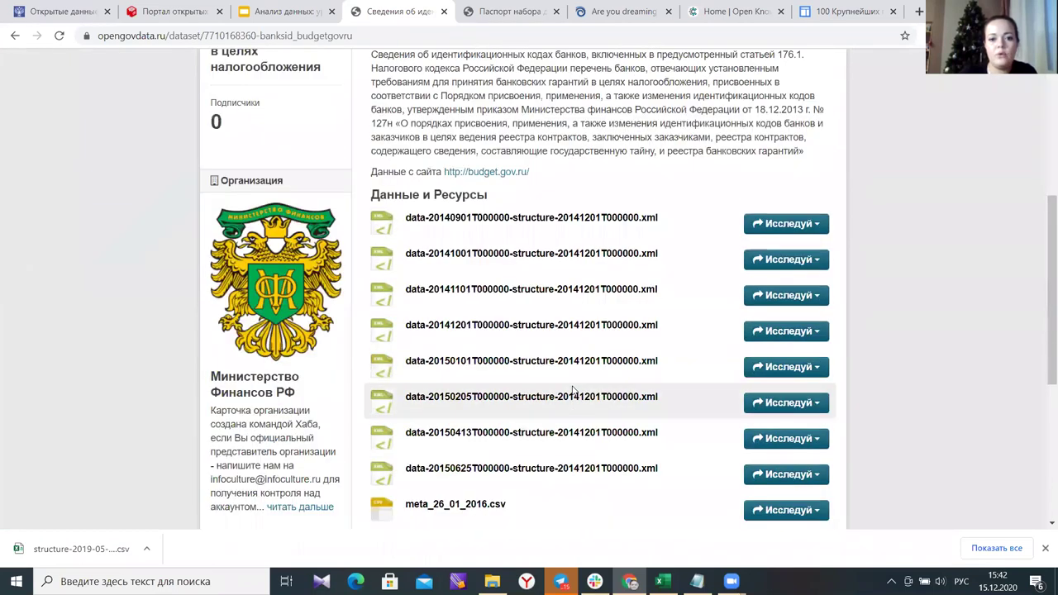
pyautogui.scroll(2, 574, 390)
pyautogui.scroll(1, 562, 388)
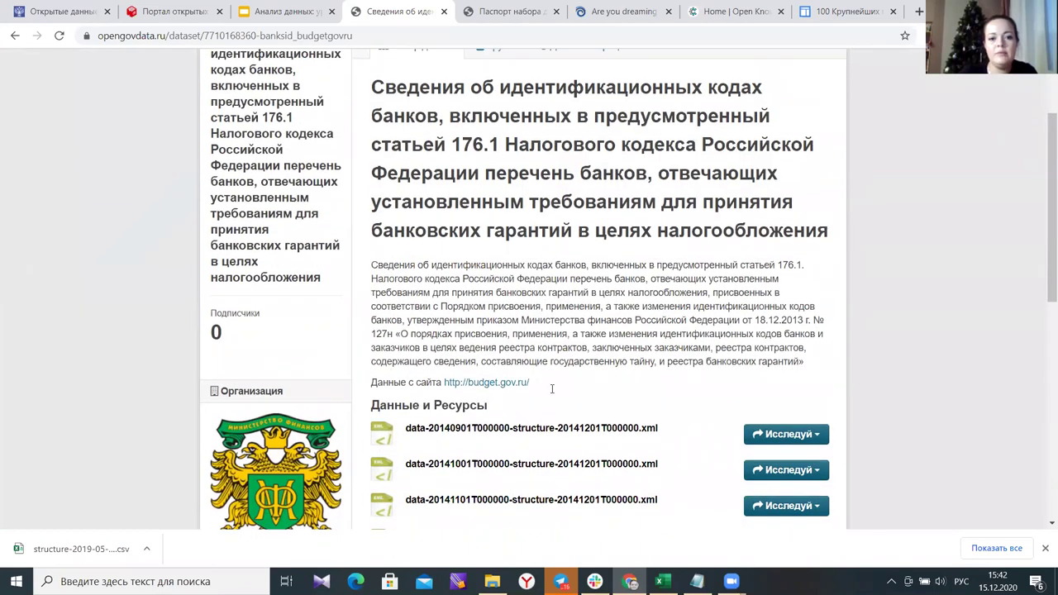
pyautogui.scroll(1, 556, 388)
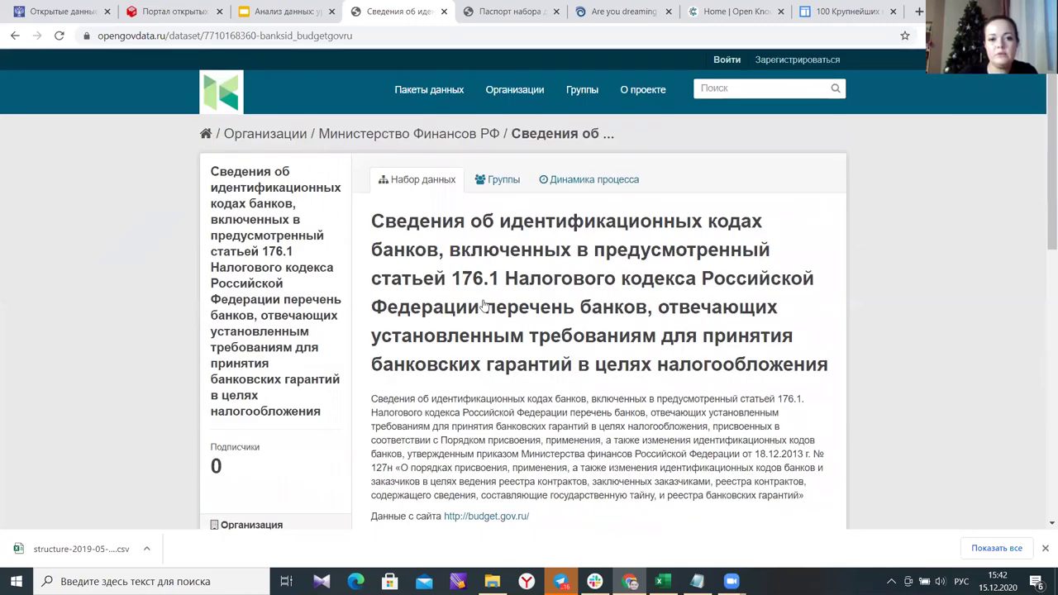
# Examine the dataset's metadata CSV, XSD structure file, tags, and update and creation dates alongside its title and description.
pyautogui.scroll(-3, 484, 306)
pyautogui.scroll(-3, 497, 281)
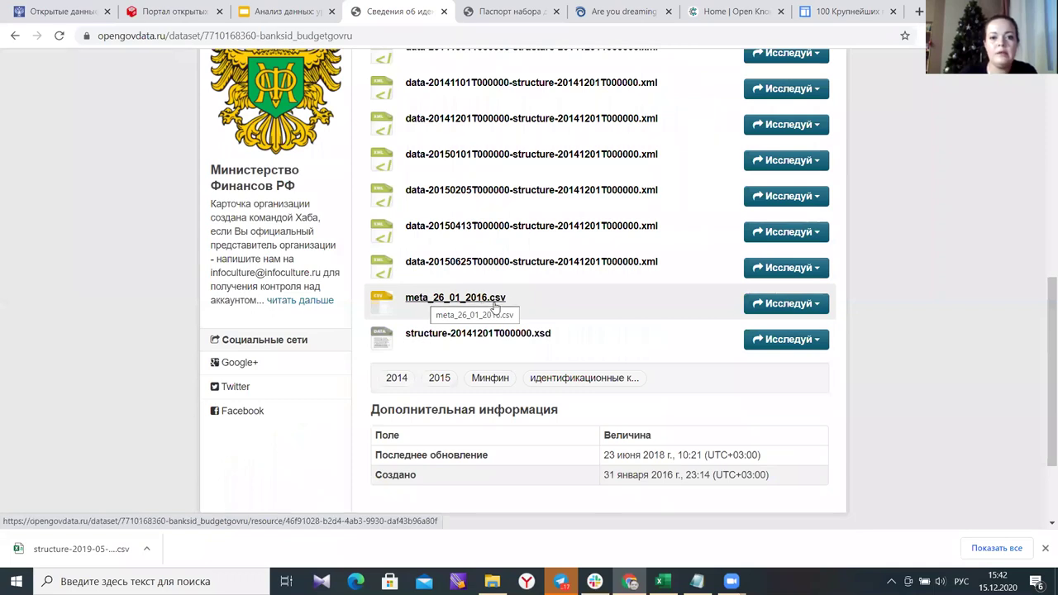
pyautogui.scroll(-3, 513, 300)
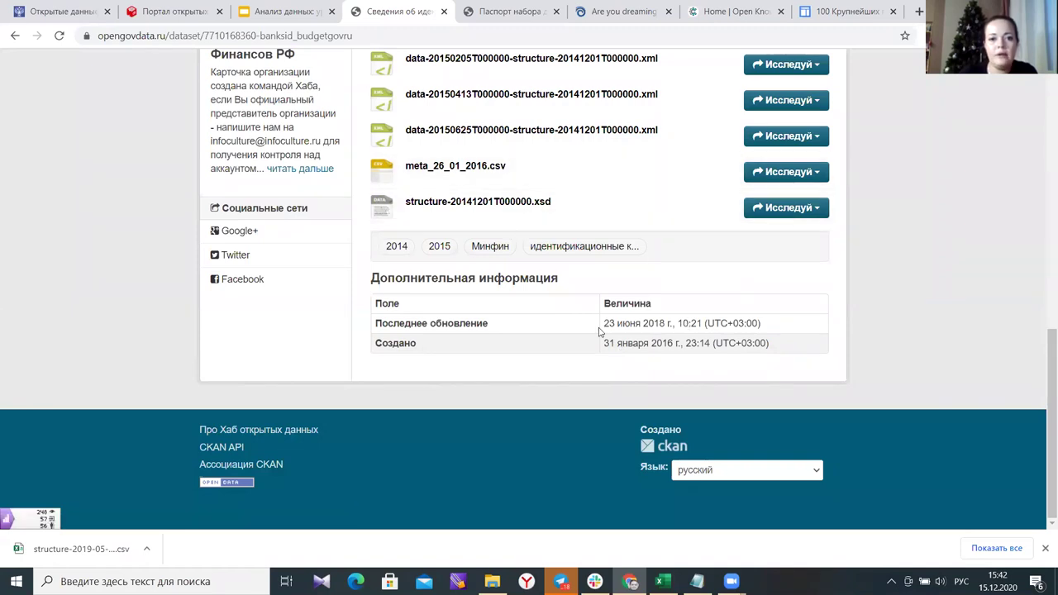
pyautogui.scroll(10, 599, 335)
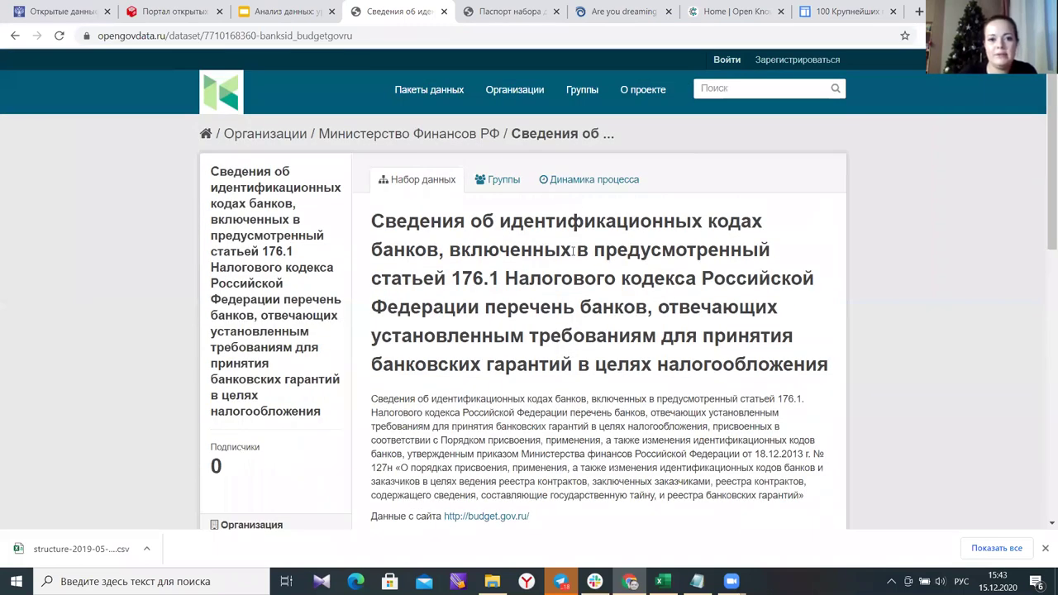
pyautogui.scroll(-10, 572, 250)
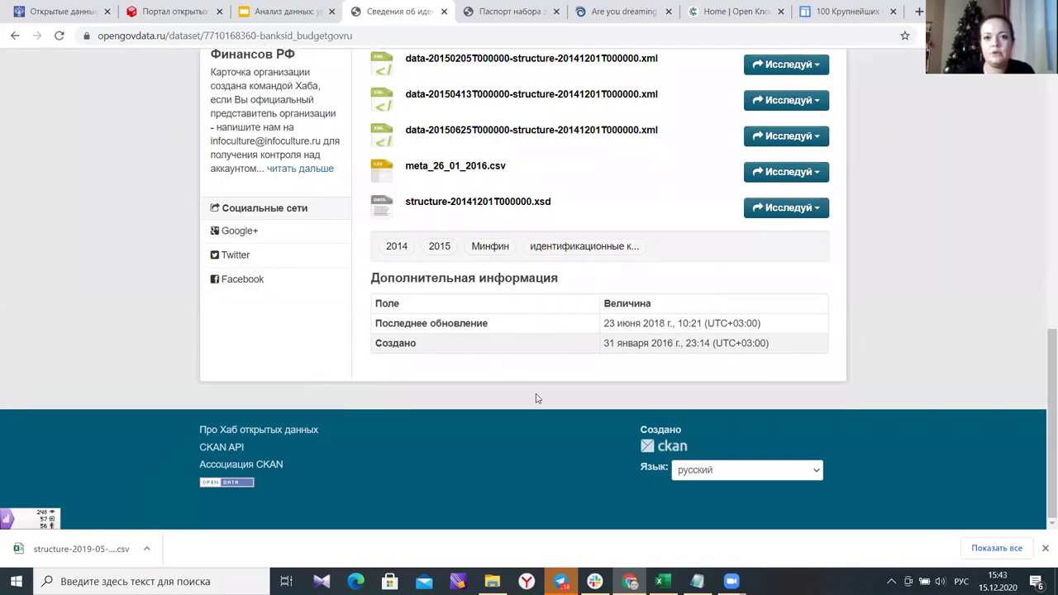
pyautogui.scroll(7, 536, 398)
pyautogui.scroll(-4, 752, 398)
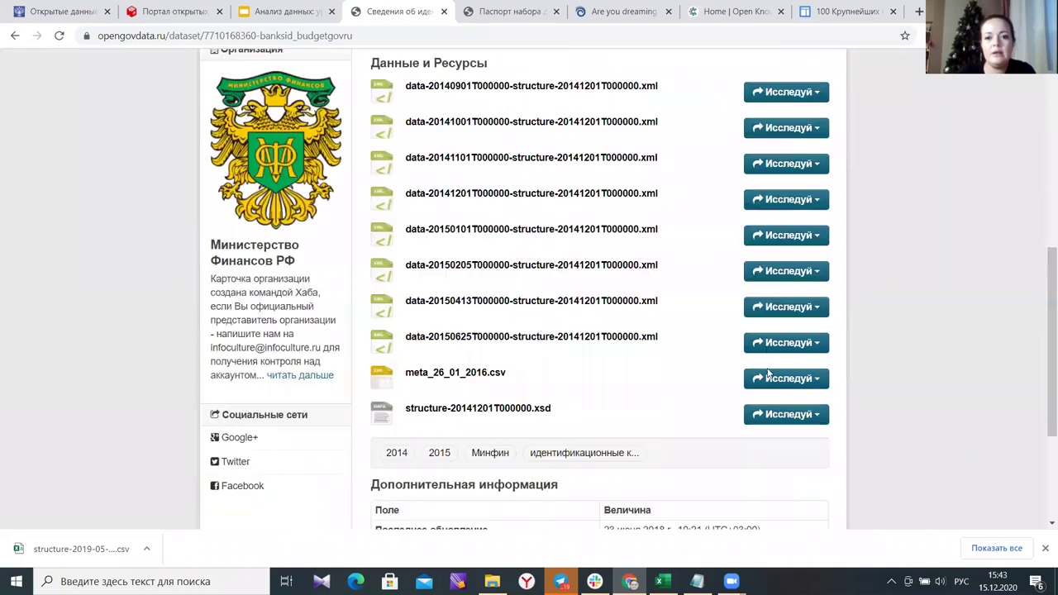
pyautogui.scroll(-3, 767, 373)
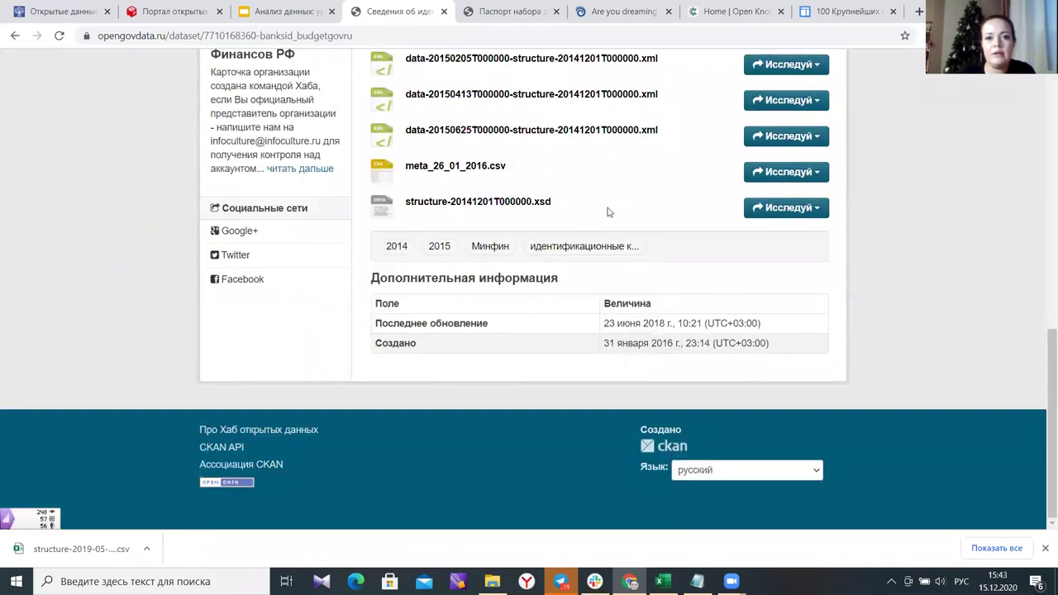
pyautogui.scroll(5, 582, 295)
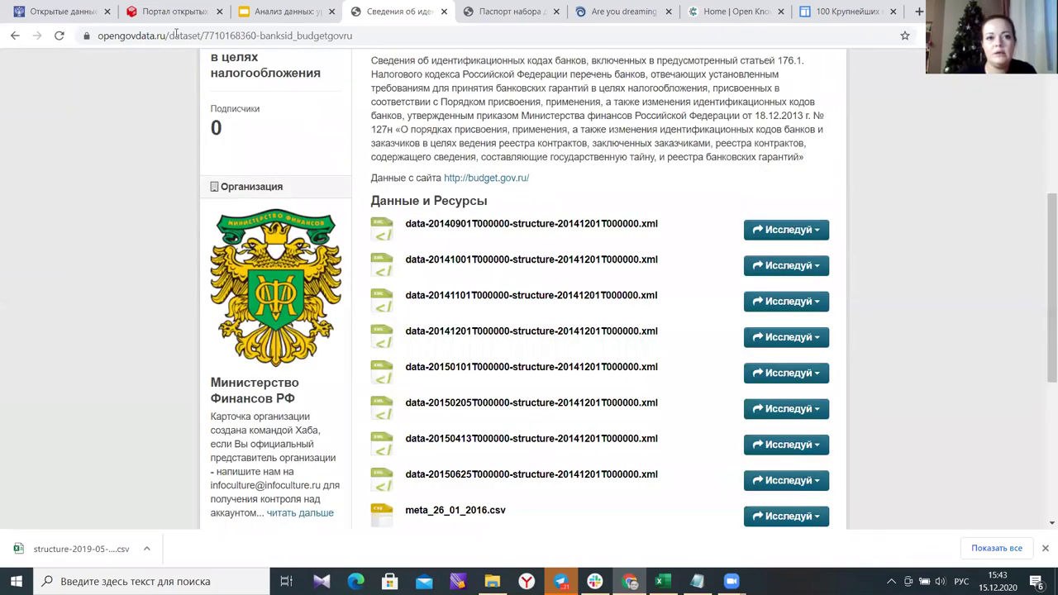
pyautogui.scroll(3, 175, 33)
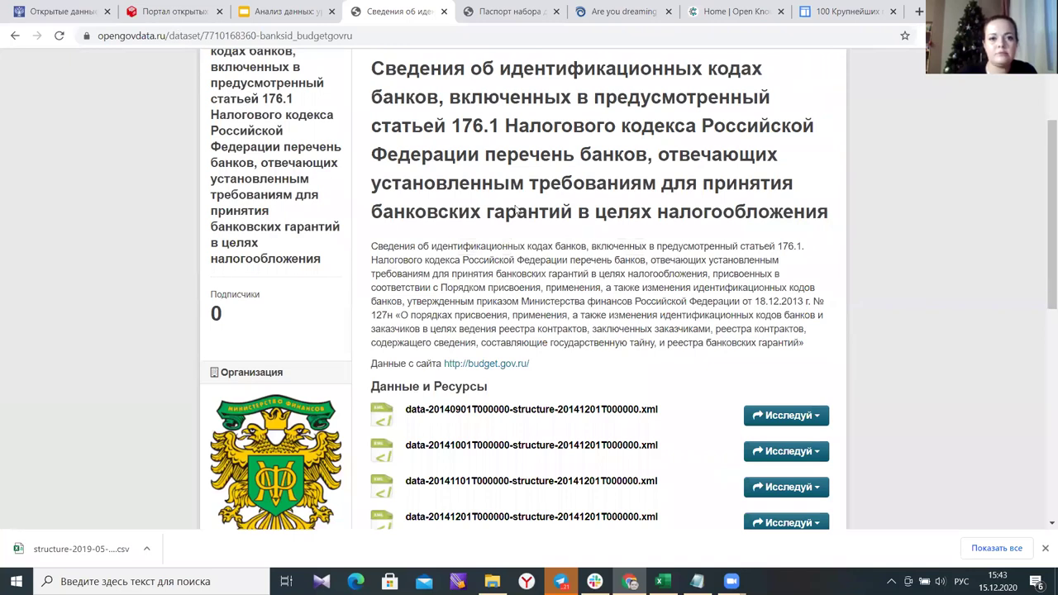
pyautogui.scroll(3, 719, 432)
# Return to the Анализ данных presentation, dismiss the downloads bar, and advance to the slide Форматы открытых данных.
pyautogui.hotkey('ctrl', 'shift', 'Tab')
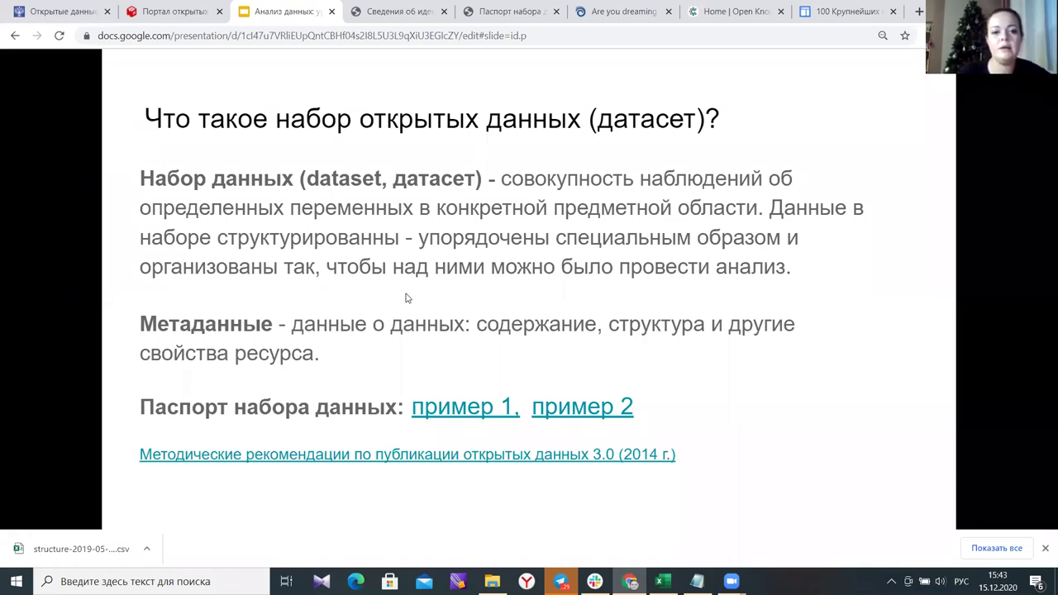
pyautogui.click(1044, 548)
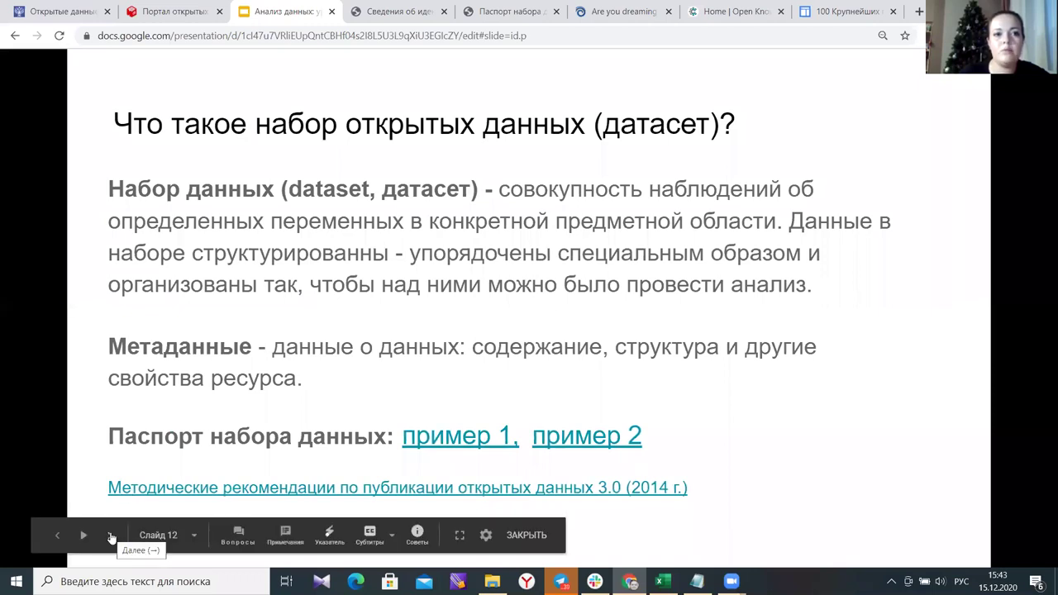
pyautogui.click(323, 311)
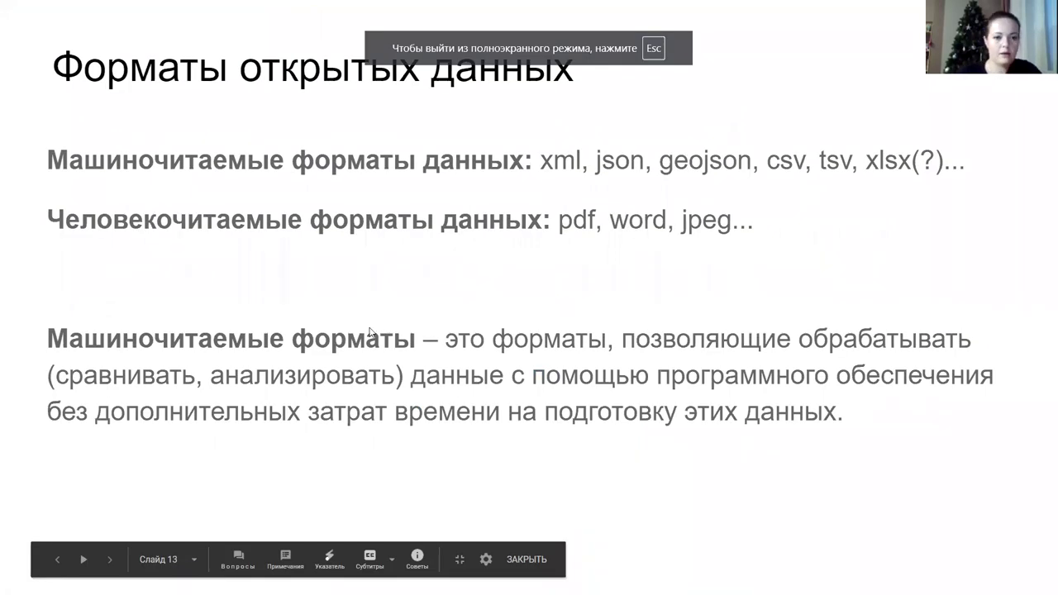
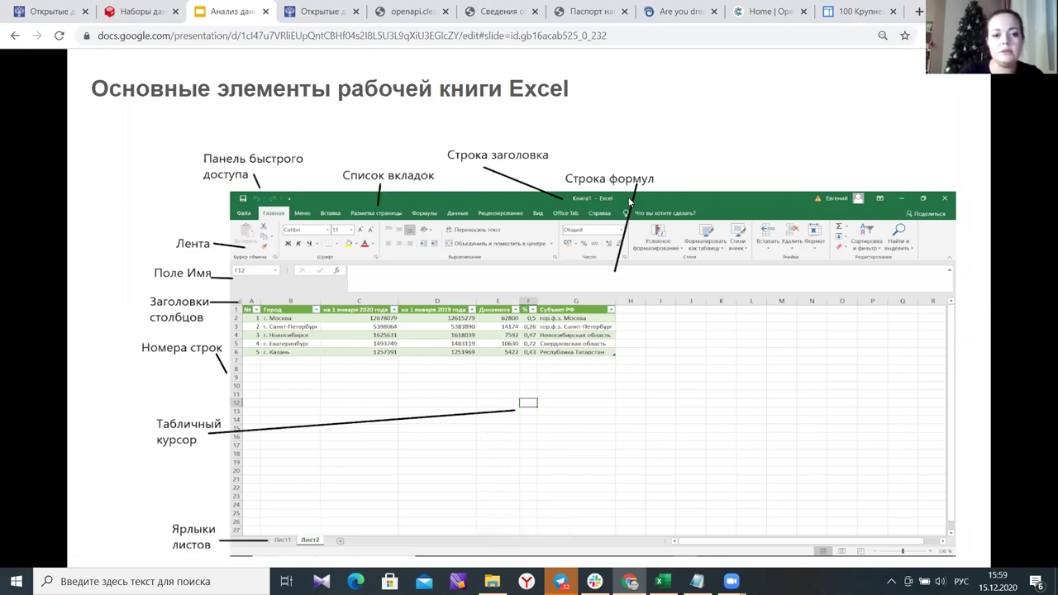
# Switch to Excel and look through the sheets Лист5, Лист4 and Лист2 of Книга1, finishing on Лист3.
pyautogui.click(661, 581)
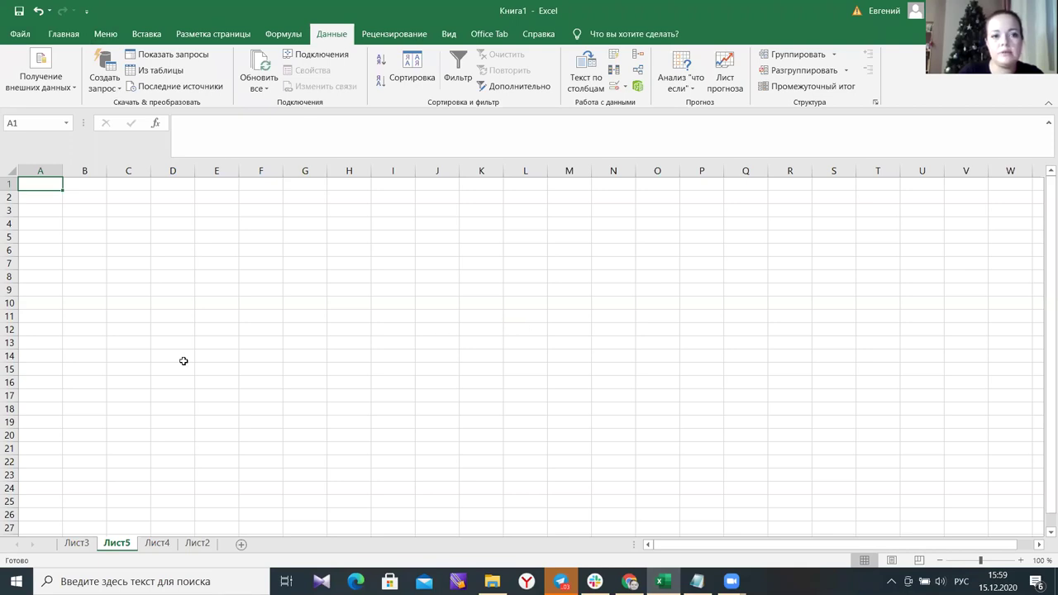
pyautogui.click(88, 547)
pyautogui.click(131, 547)
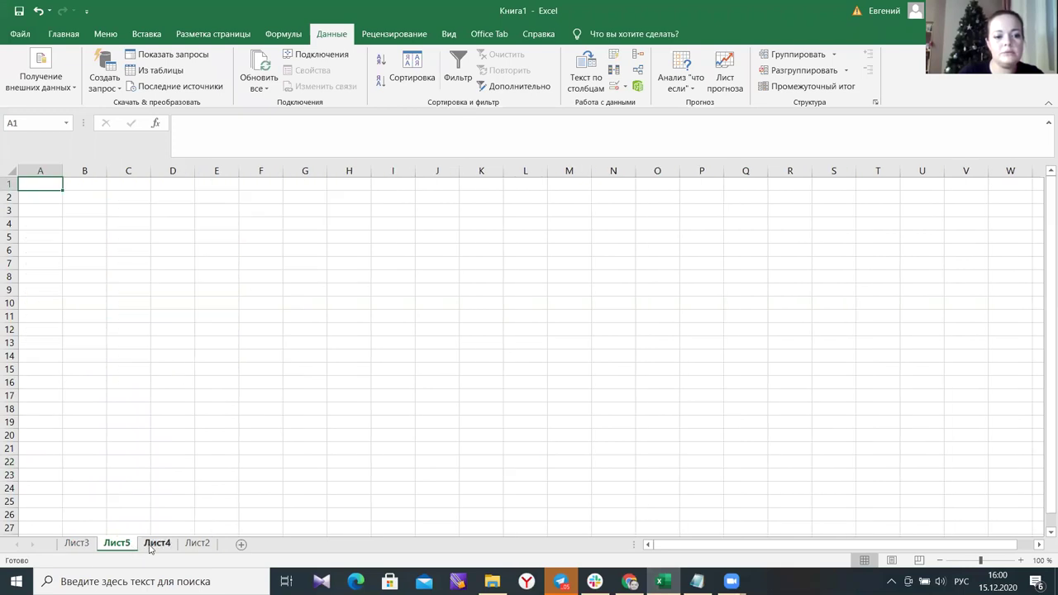
pyautogui.click(149, 547)
pyautogui.hotkey('ctrl', 'pagedown')
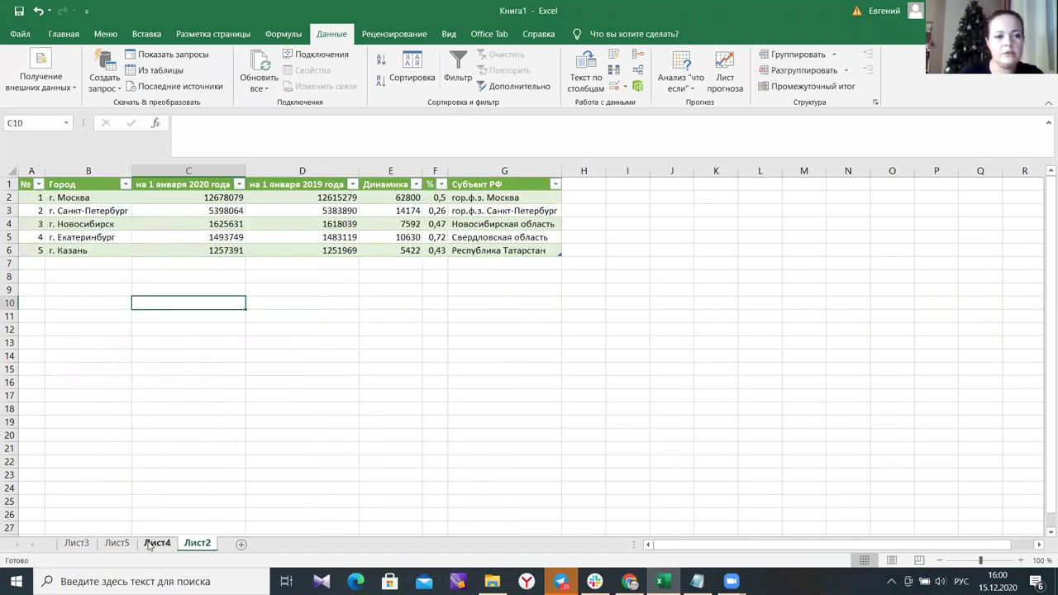
pyautogui.click(149, 547)
pyautogui.click(117, 545)
pyautogui.click(82, 546)
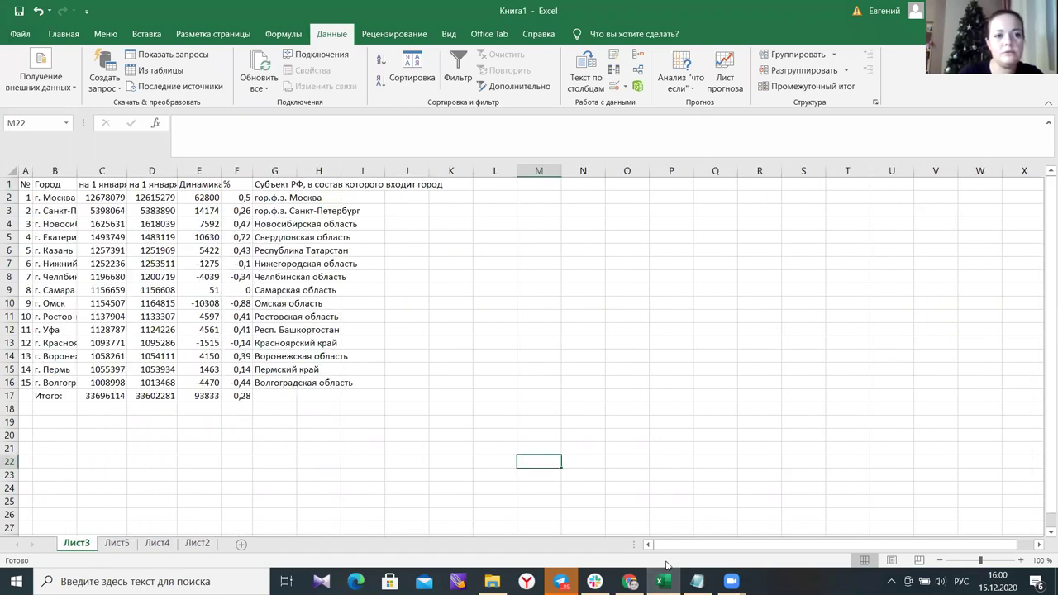
# Switch back to the presentation in Chrome and advance to the slide Форматы данных в Excel.
pyautogui.moveTo(663, 581)
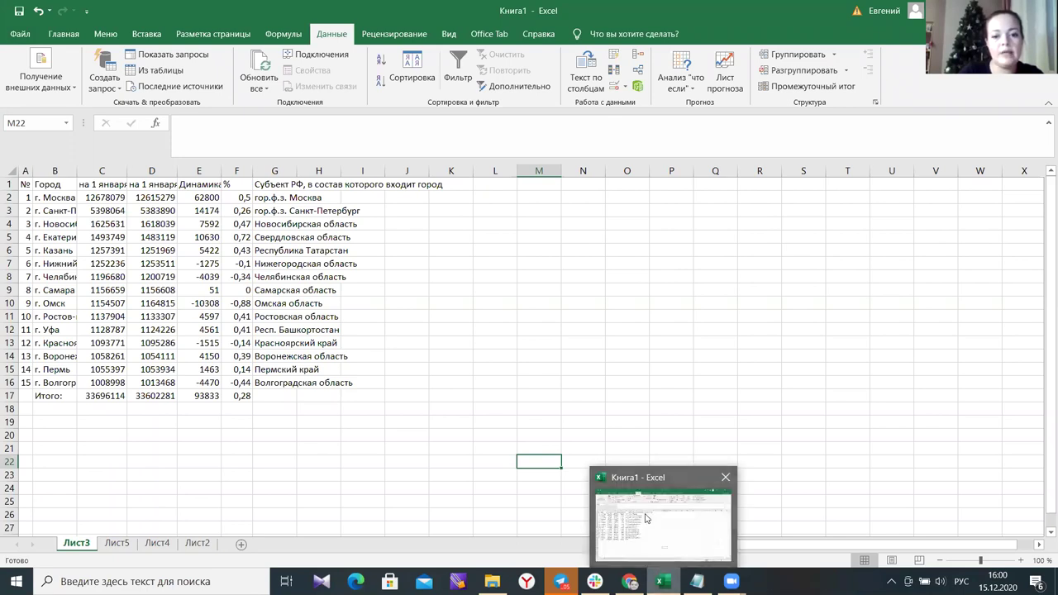
pyautogui.moveTo(630, 581)
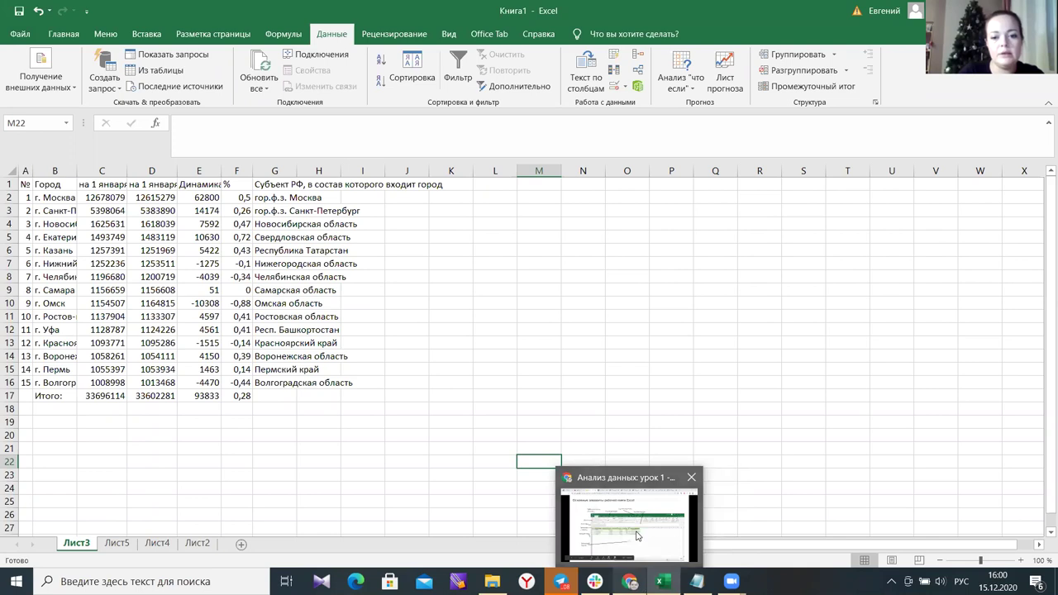
pyautogui.click(636, 535)
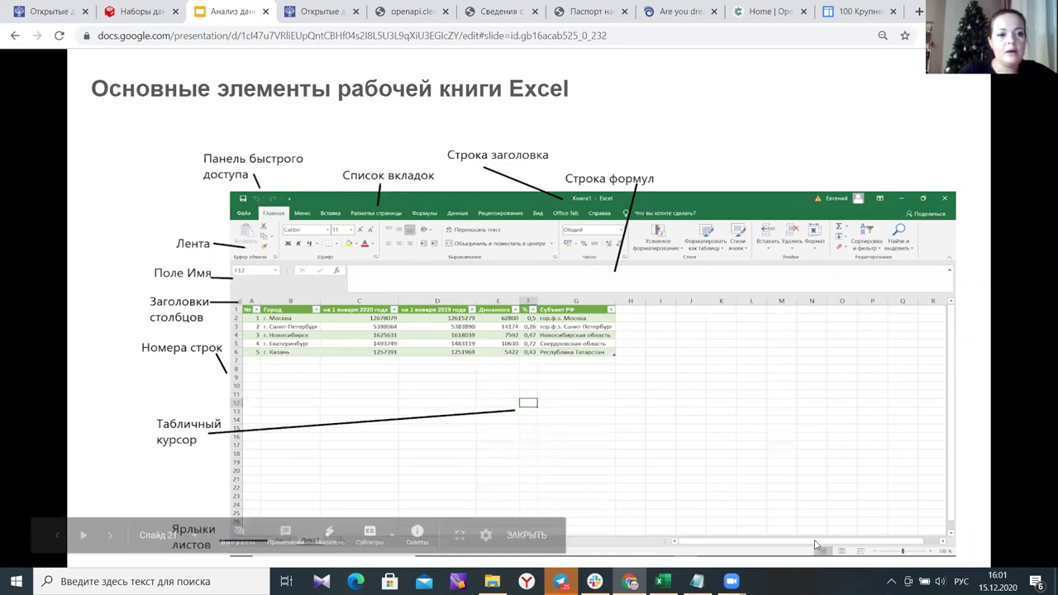
pyautogui.click(110, 538)
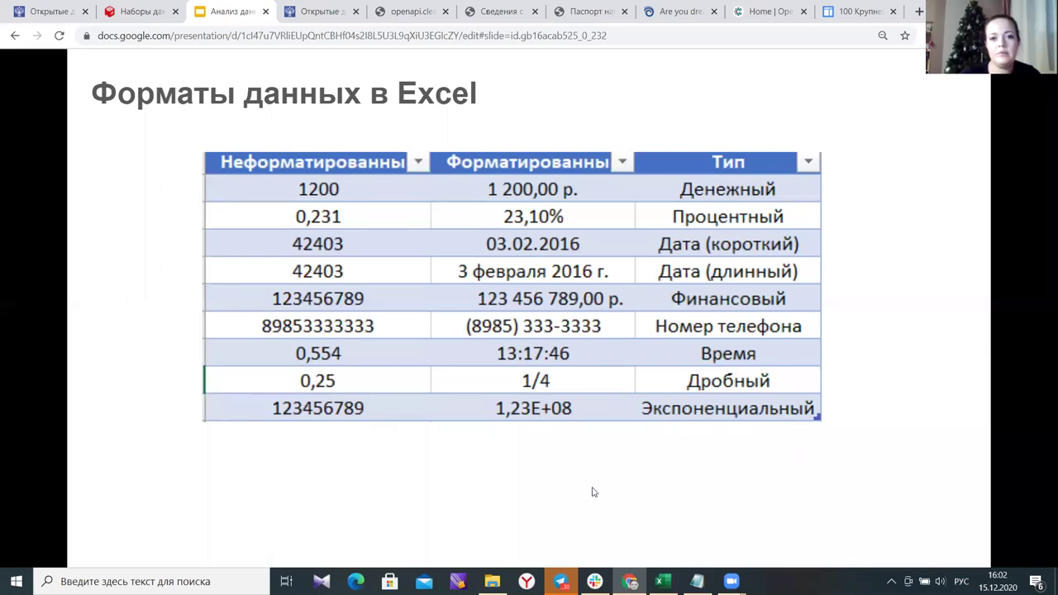
# Switch to Excel and open the table of unformatted and formatted values on sheet Лист4.
pyautogui.click(661, 581)
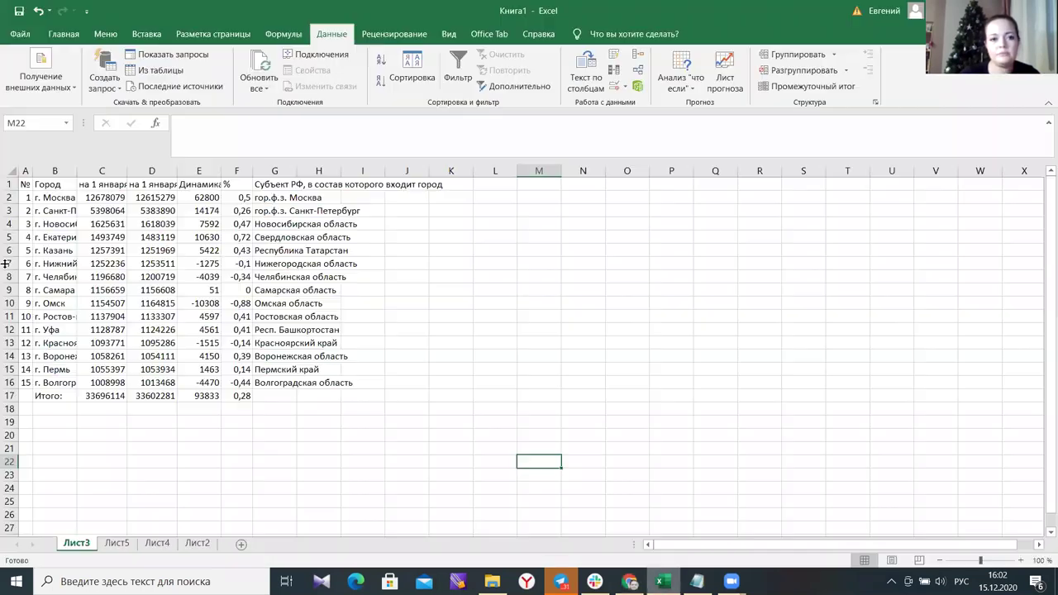
pyautogui.click(118, 543)
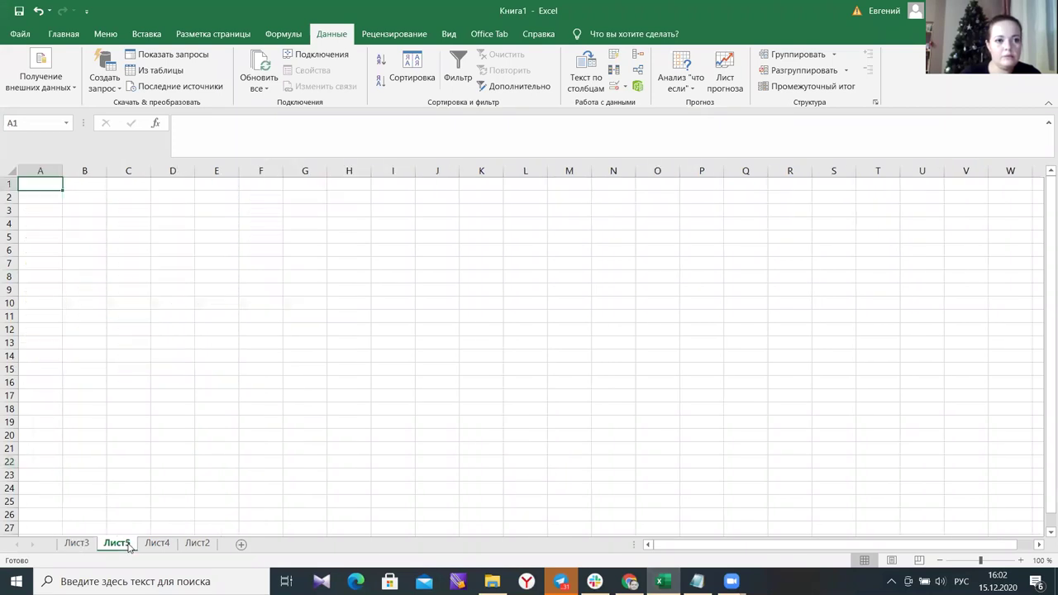
pyautogui.click(155, 544)
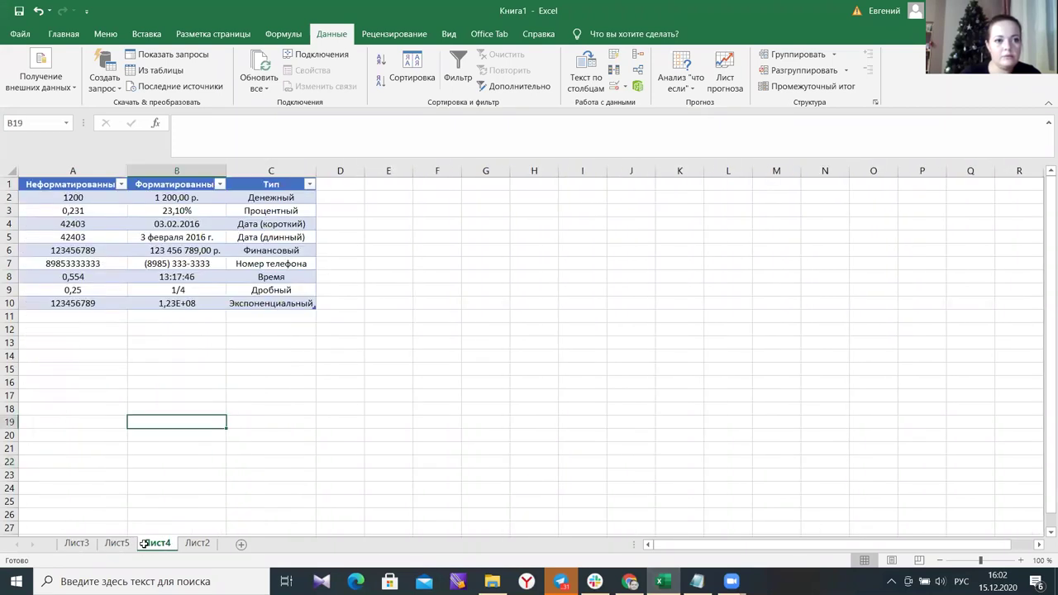
pyautogui.click(302, 360)
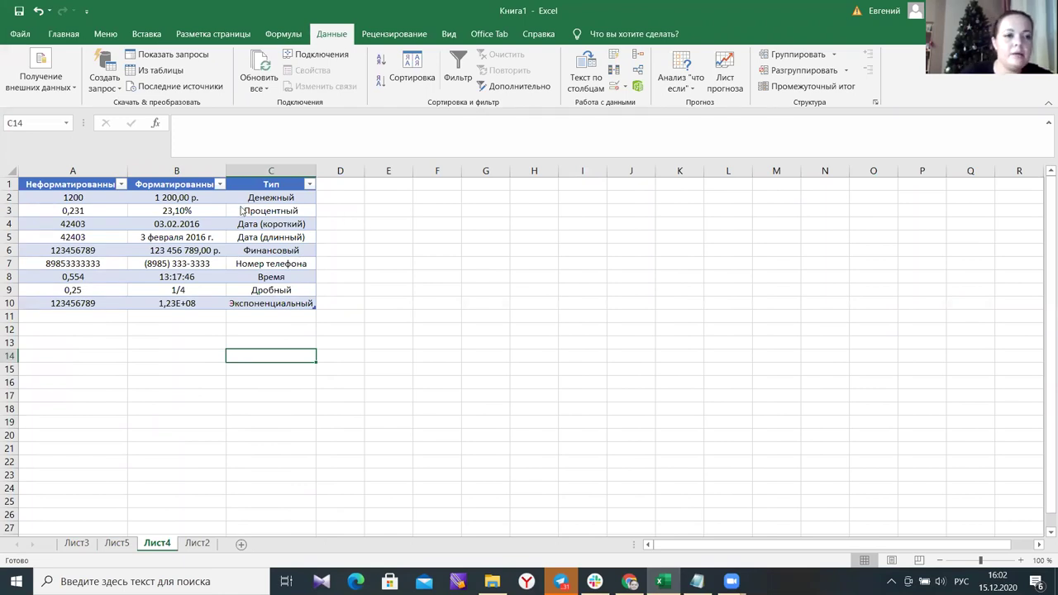
# Clear only the formats from the range A1:D11 covering the data format table on Лист4, and deselect it.
pyautogui.moveTo(323, 181); pyautogui.dragTo(79, 267)
pyautogui.moveTo(45, 317); pyautogui.dragTo(45, 315)
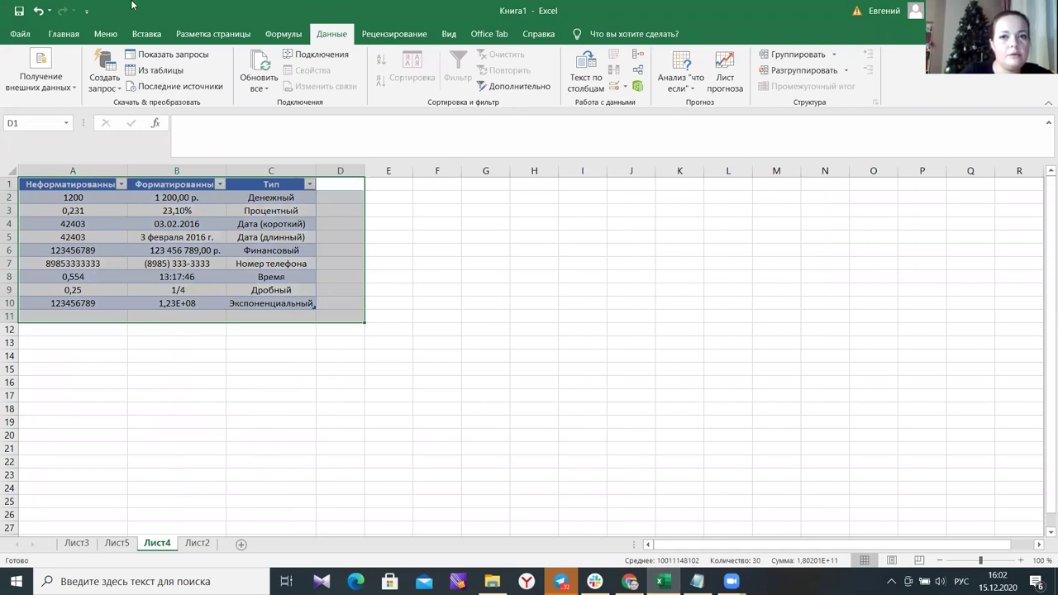
pyautogui.click(54, 38)
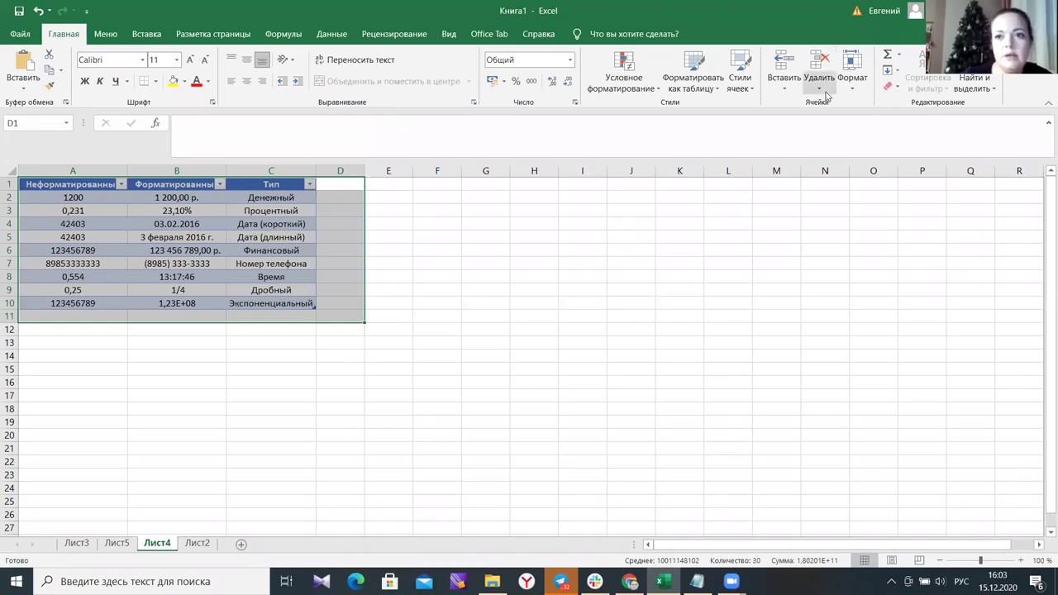
pyautogui.click(900, 86)
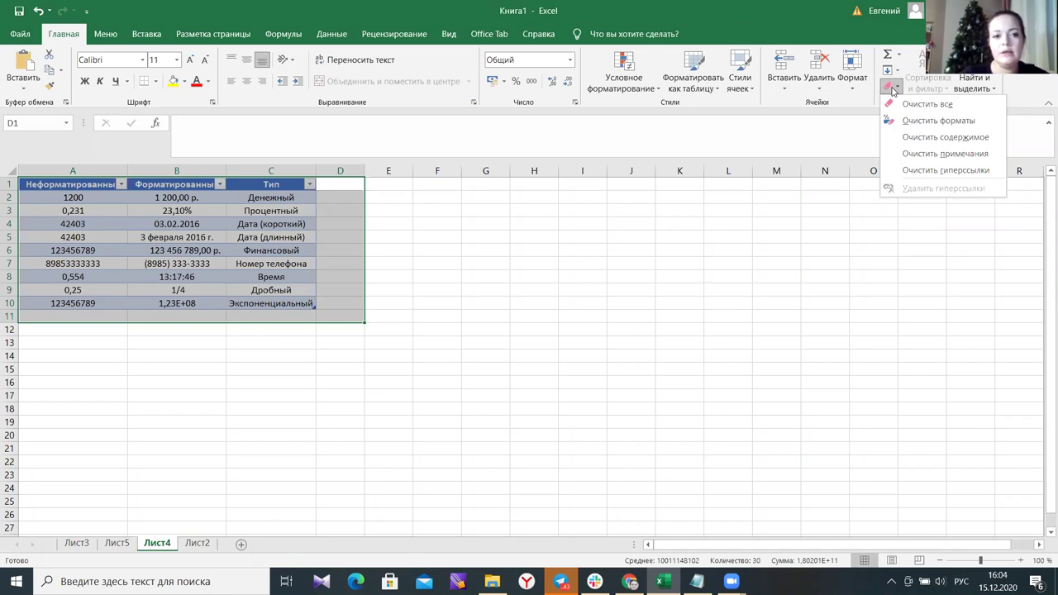
pyautogui.click(923, 123)
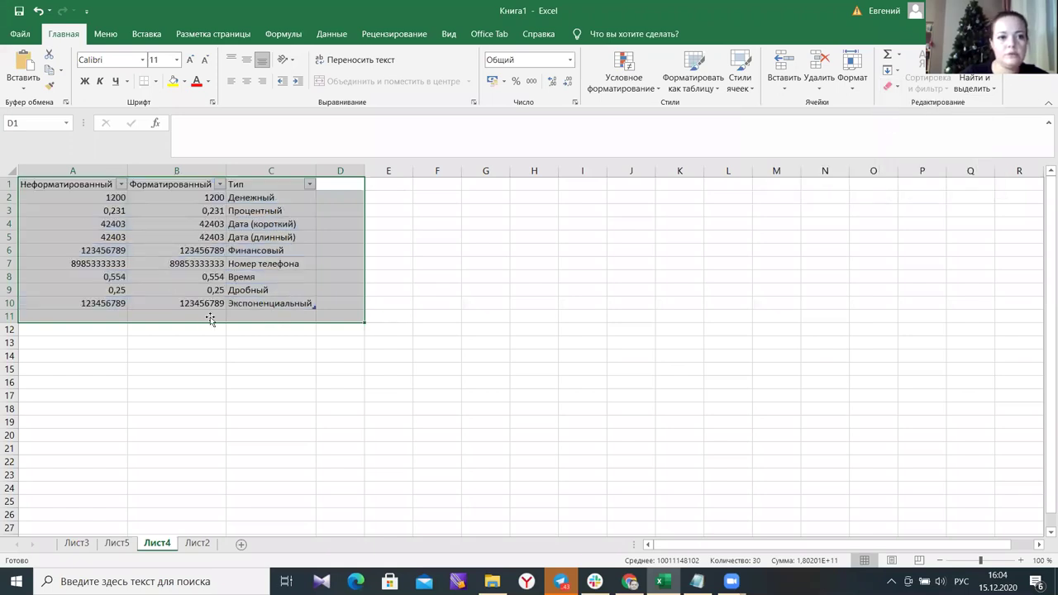
pyautogui.click(449, 333)
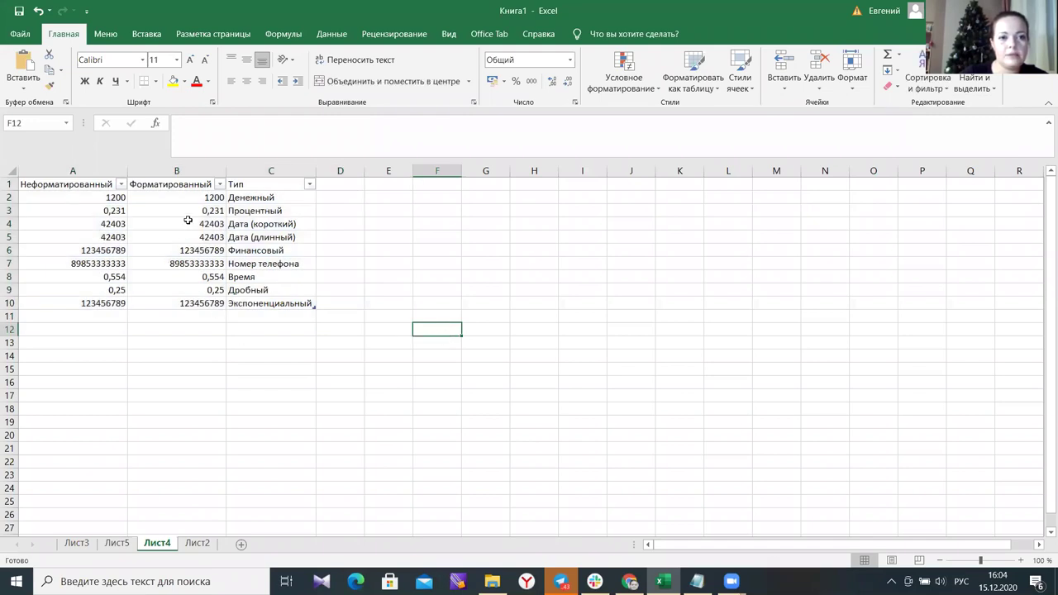
# Clear the contents of B2:B10 in the Форматированный column and select the unformatted values in A2:A10.
pyautogui.moveTo(203, 198); pyautogui.dragTo(208, 302)
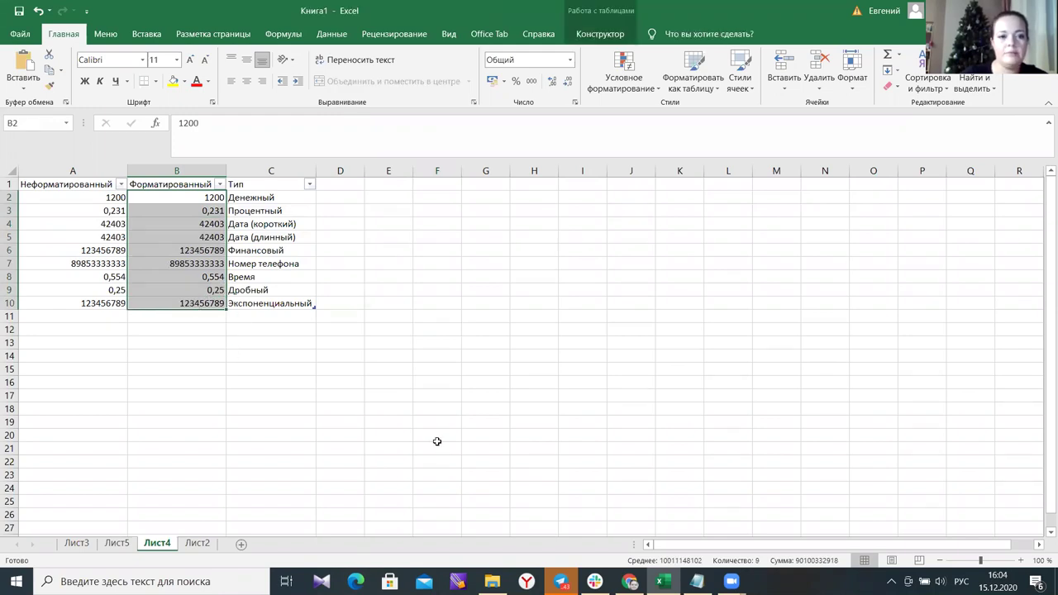
pyautogui.press('Delete')
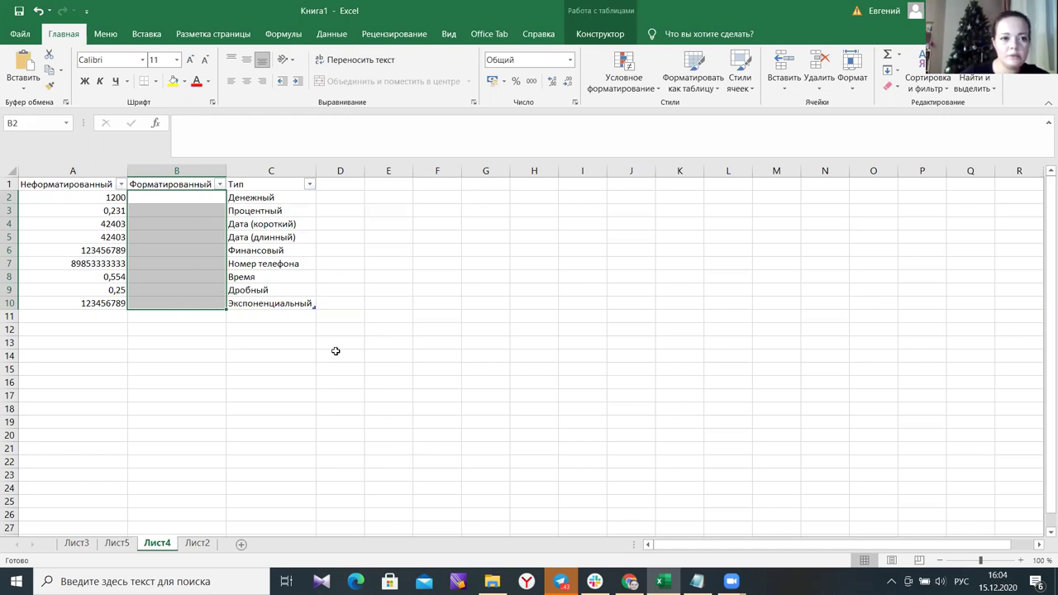
pyautogui.moveTo(100, 197); pyautogui.dragTo(106, 303)
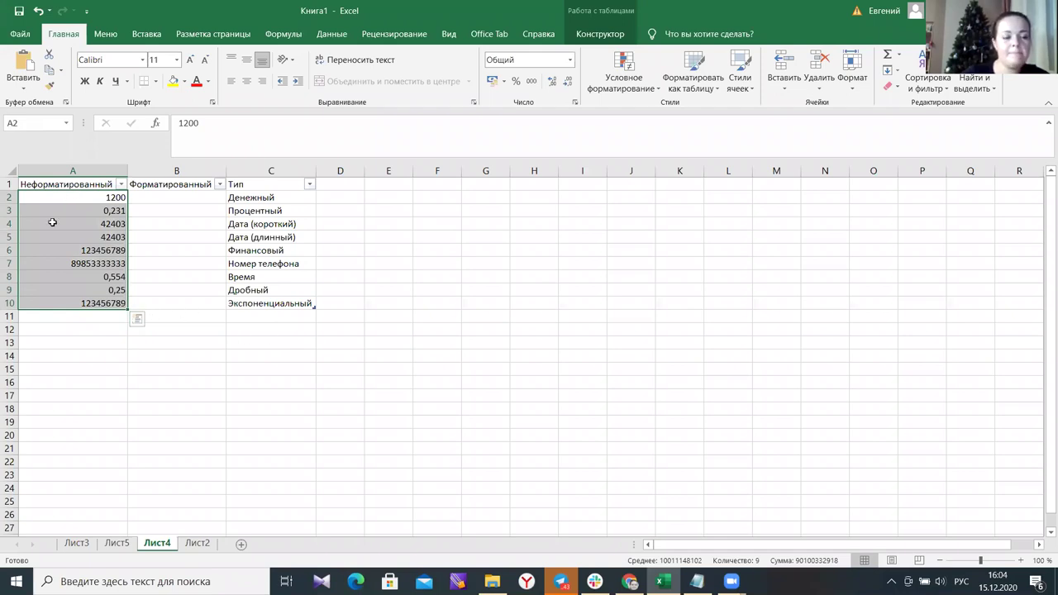
pyautogui.click(142, 316)
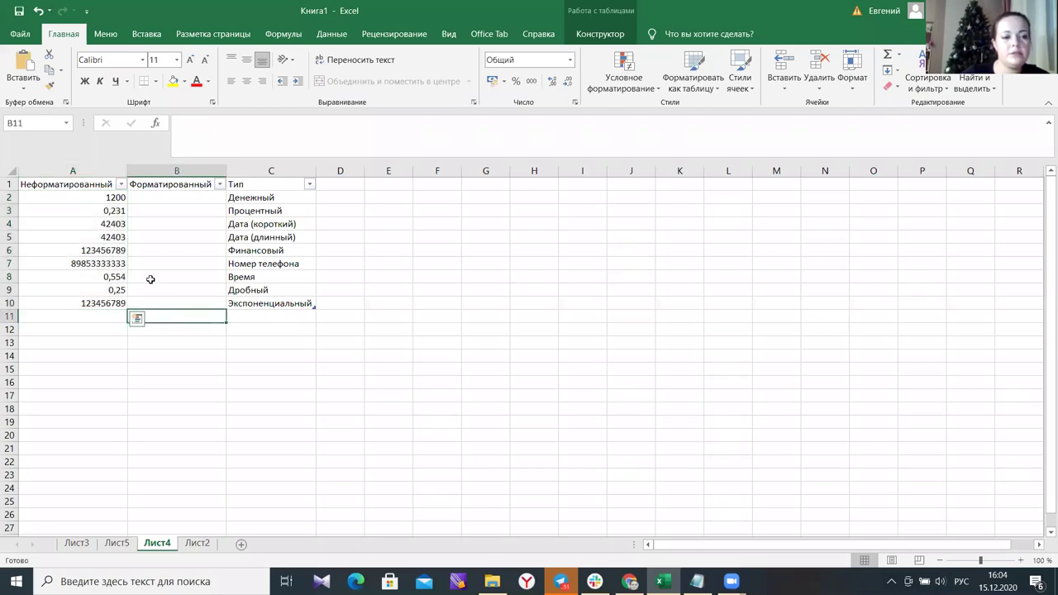
pyautogui.moveTo(87, 198); pyautogui.dragTo(111, 302)
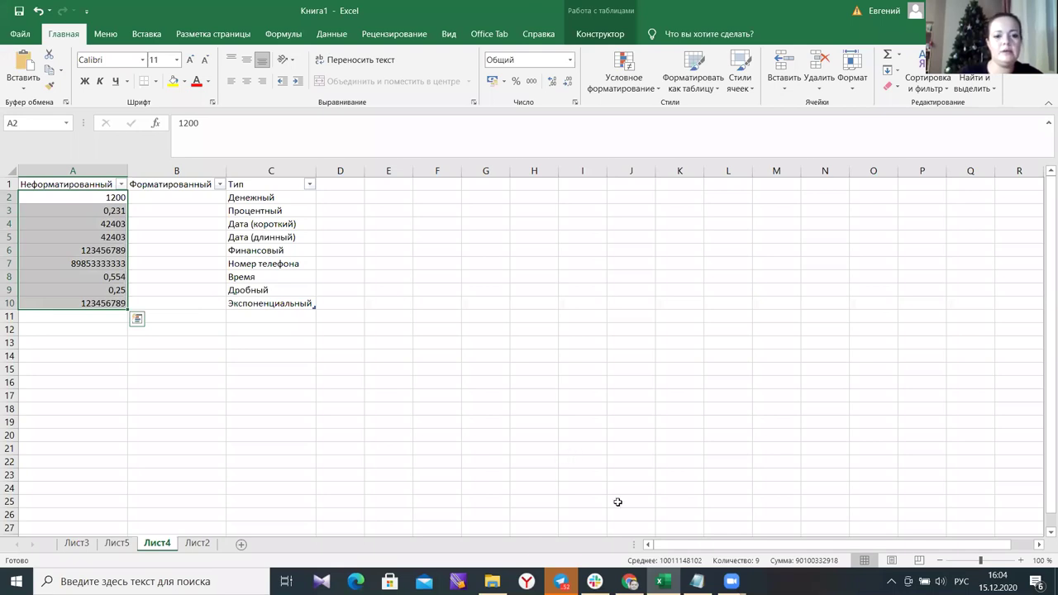
# Switch to the presentation in Chrome, advance to the slide on key combinations, and return to Excel.
pyautogui.click(629, 581)
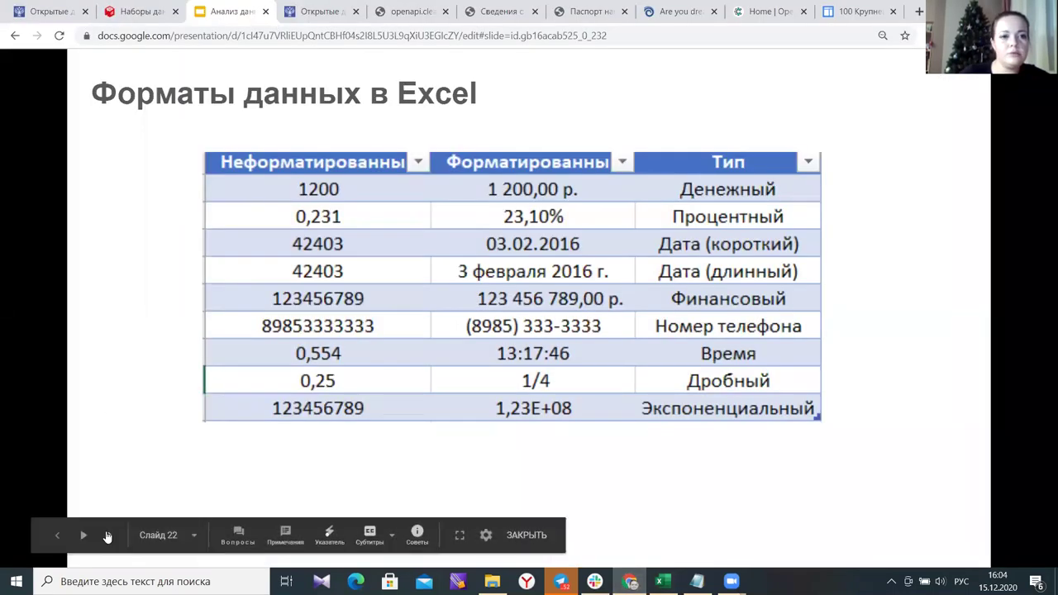
pyautogui.click(107, 537)
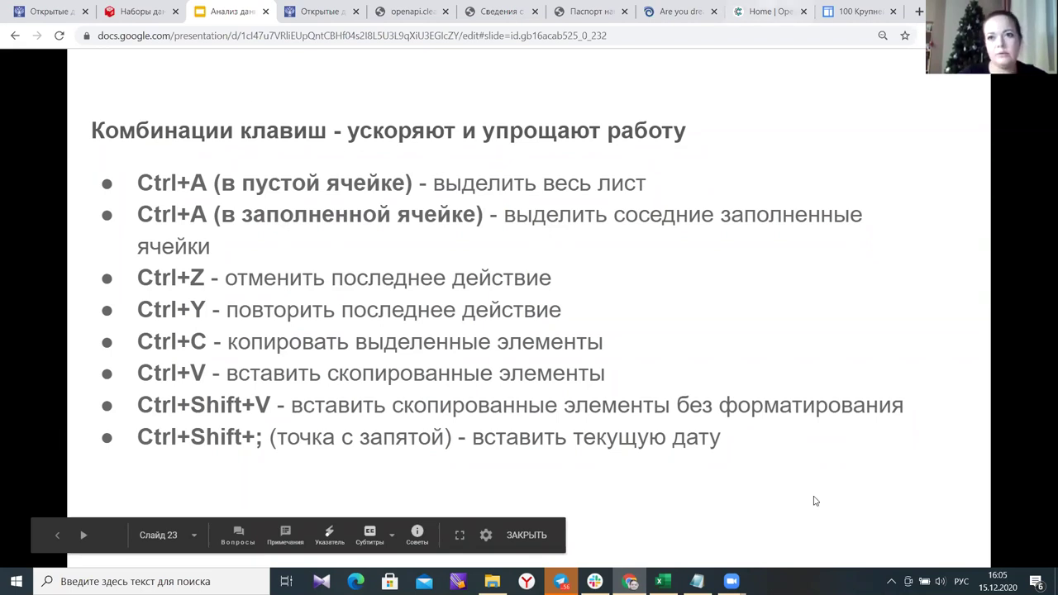
pyautogui.moveTo(661, 581)
pyautogui.click(652, 534)
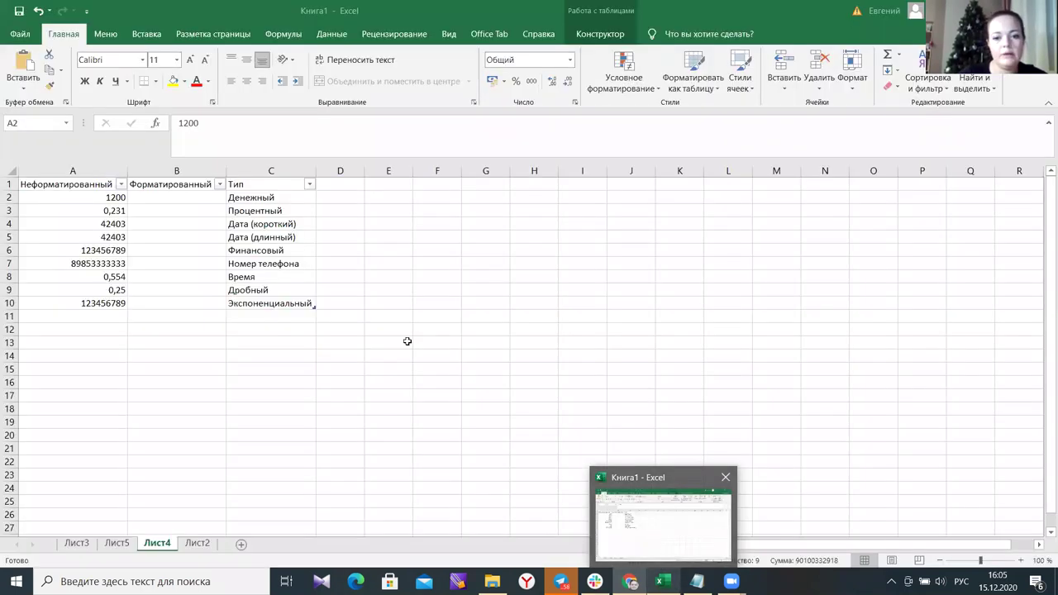
# Copy the unformatted values in A2:A10 and paste them into the Форматированный column starting at B2.
pyautogui.hotkey('ctrl', 'shift', 'Down')
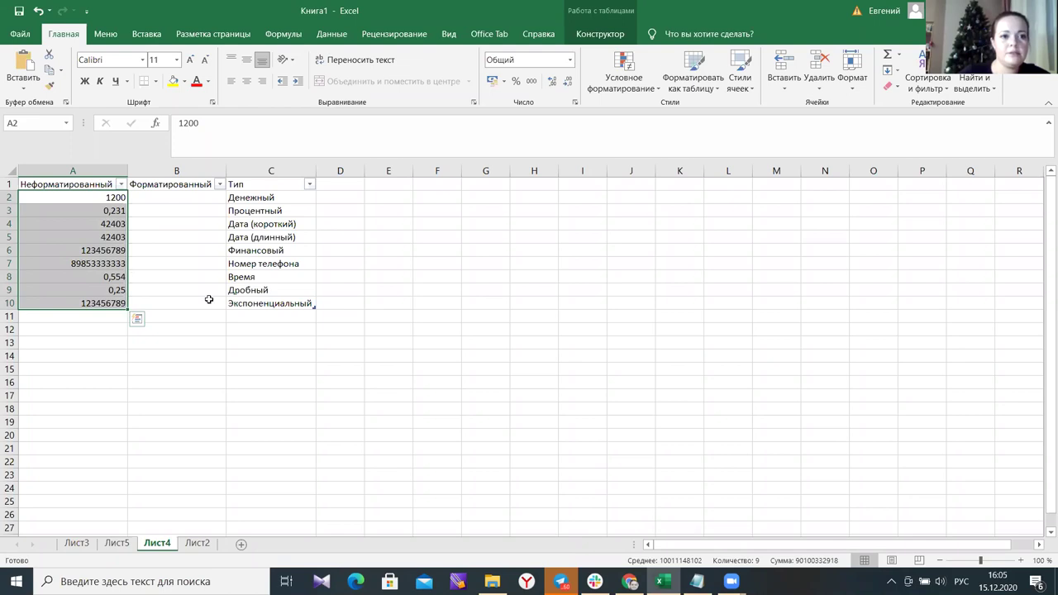
pyautogui.hotkey('ctrl', 'c')
pyautogui.click(196, 202)
pyautogui.hotkey('ctrl', 'v')
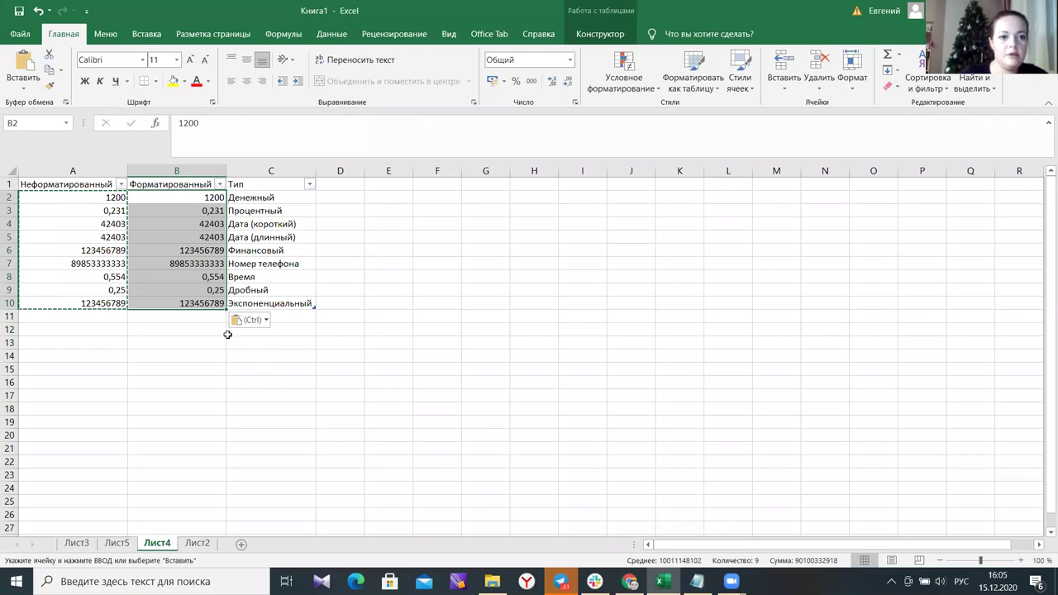
# Clear B2:B10 and fill it again by extending the values of A2:A10 one column across with the fill handle.
pyautogui.press('Delete')
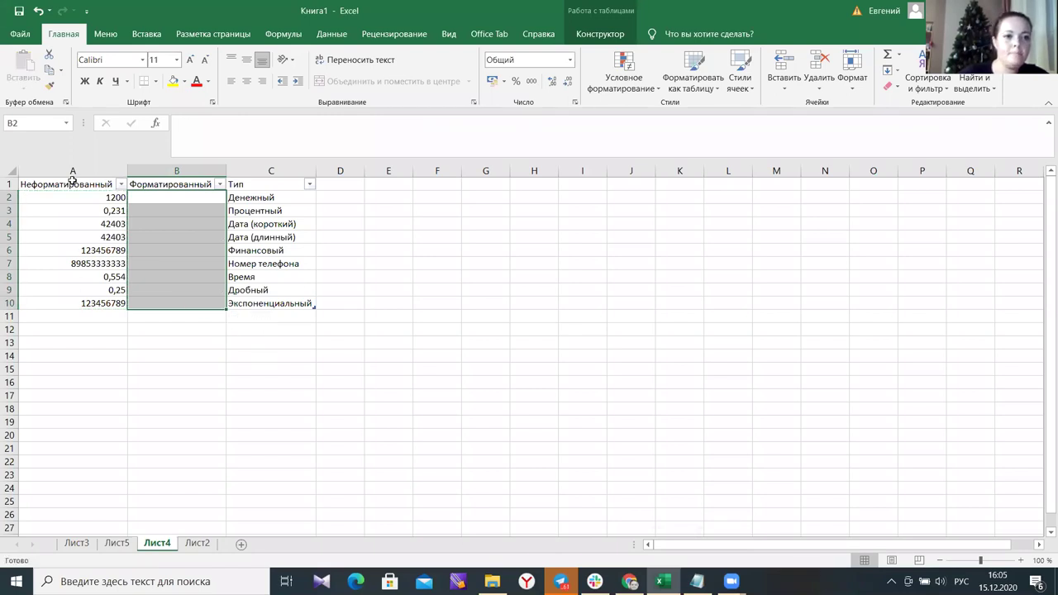
pyautogui.press('Left')
pyautogui.moveTo(120, 277); pyautogui.dragTo(120, 306)
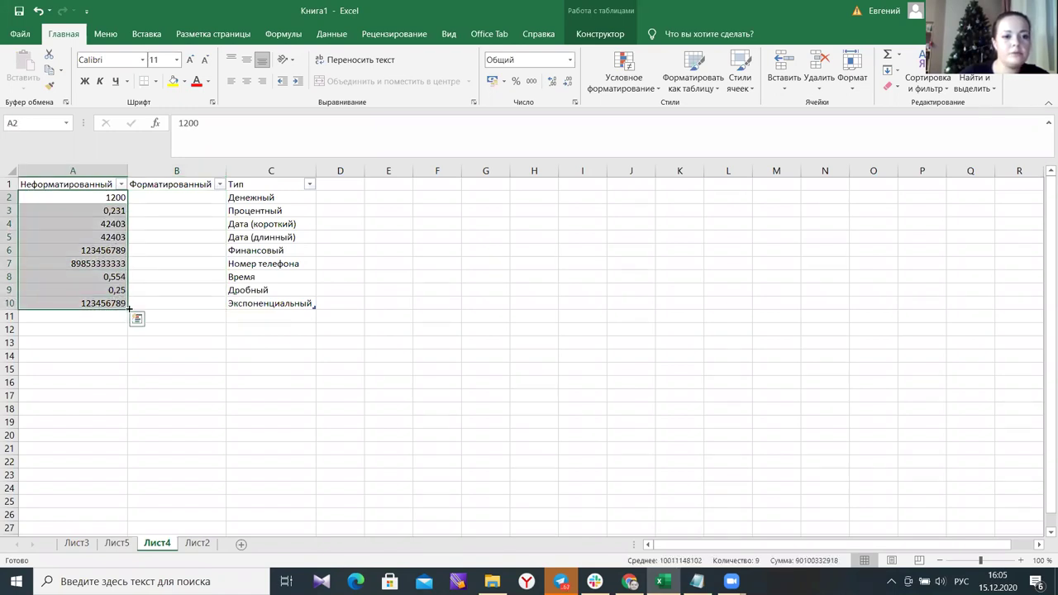
pyautogui.moveTo(128, 307)
pyautogui.mouseDown()
pyautogui.moveTo(197, 301)
pyautogui.moveTo(131, 305)
pyautogui.mouseUp()
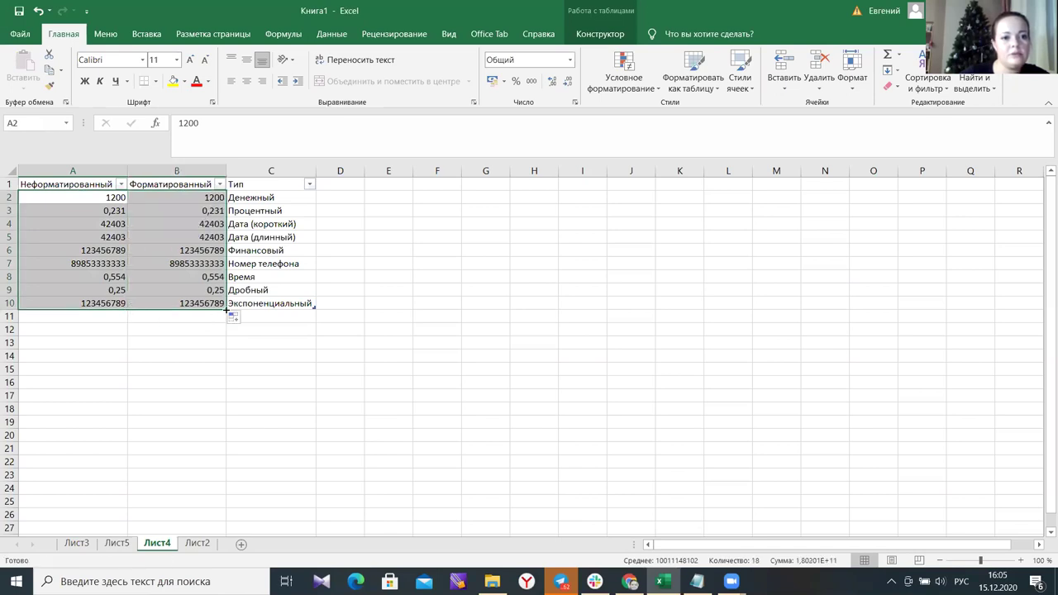
pyautogui.click(189, 336)
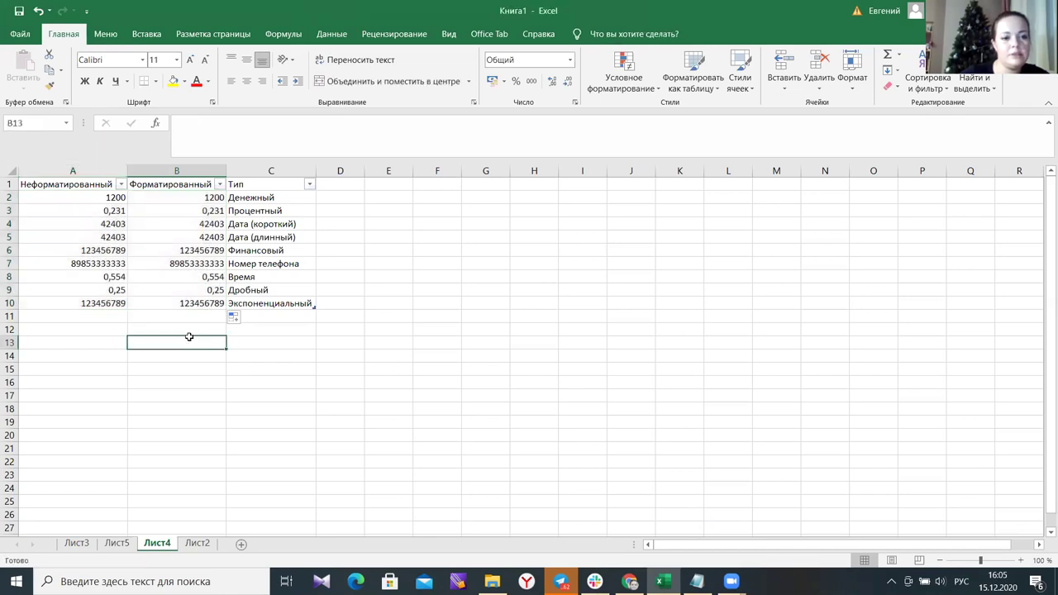
# Enter the text н/д in cell A13 below the table.
pyautogui.click(95, 342)
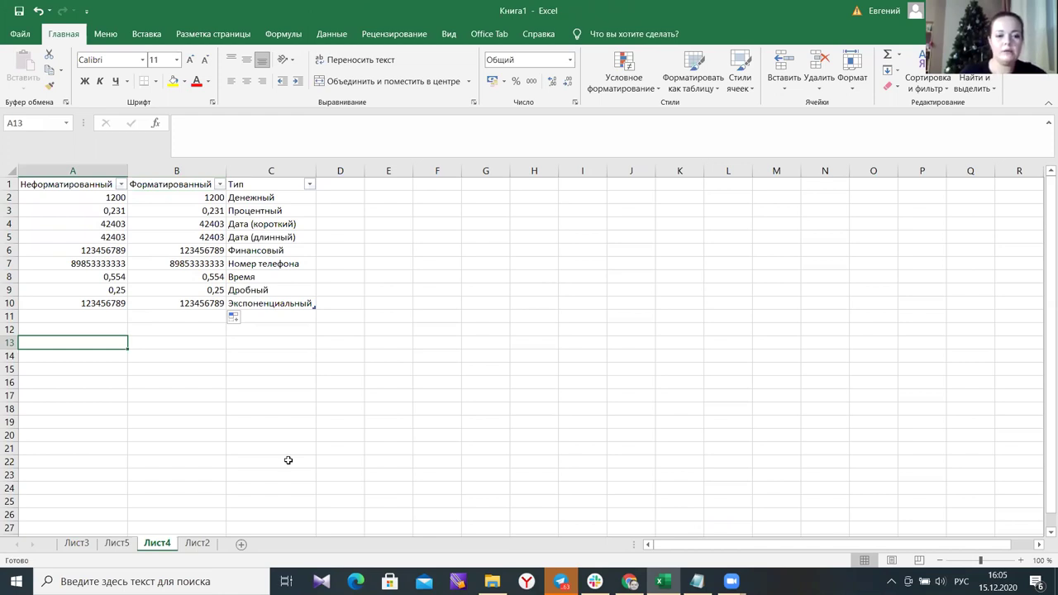
pyautogui.press('F2')
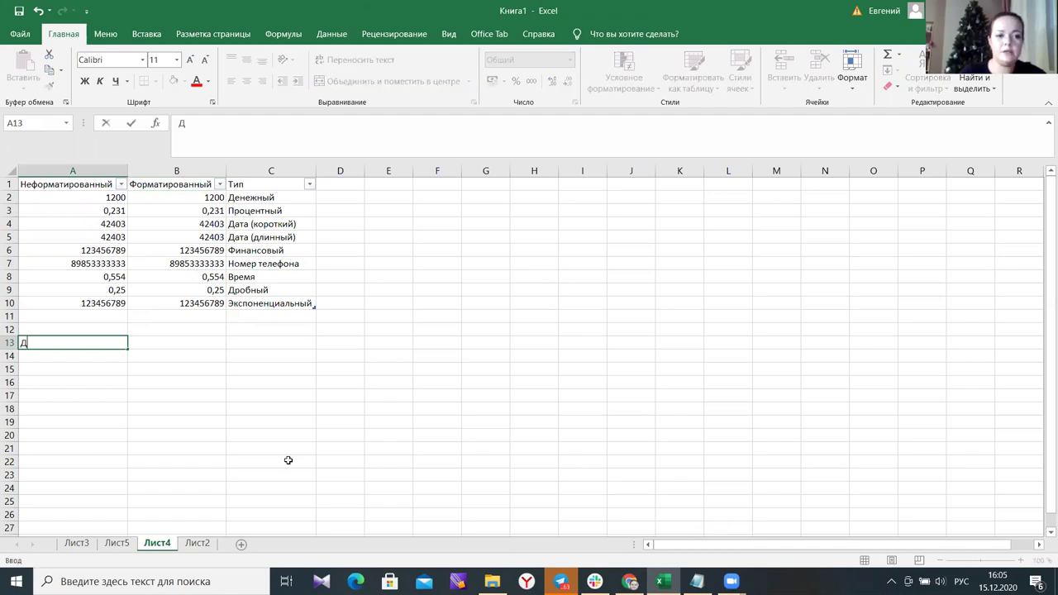
pyautogui.write('э')
pyautogui.press('BackSpace')
pyautogui.hotkey('alt', 'shift')
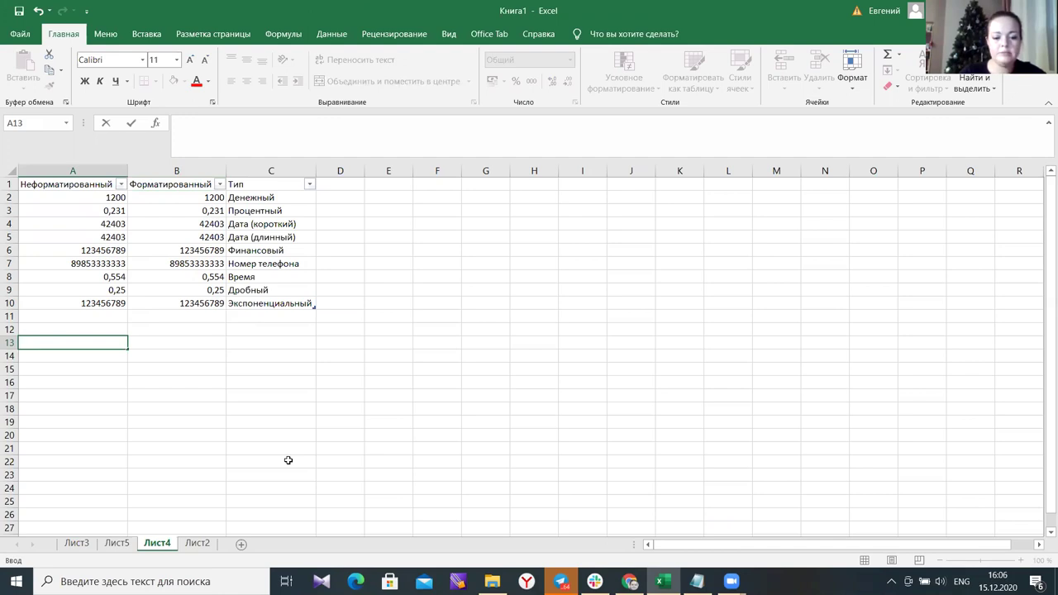
pyautogui.write('y')
pyautogui.press('BackSpace')
pyautogui.hotkey('alt', 'shift')
pyautogui.write('н')
pyautogui.write('/д')
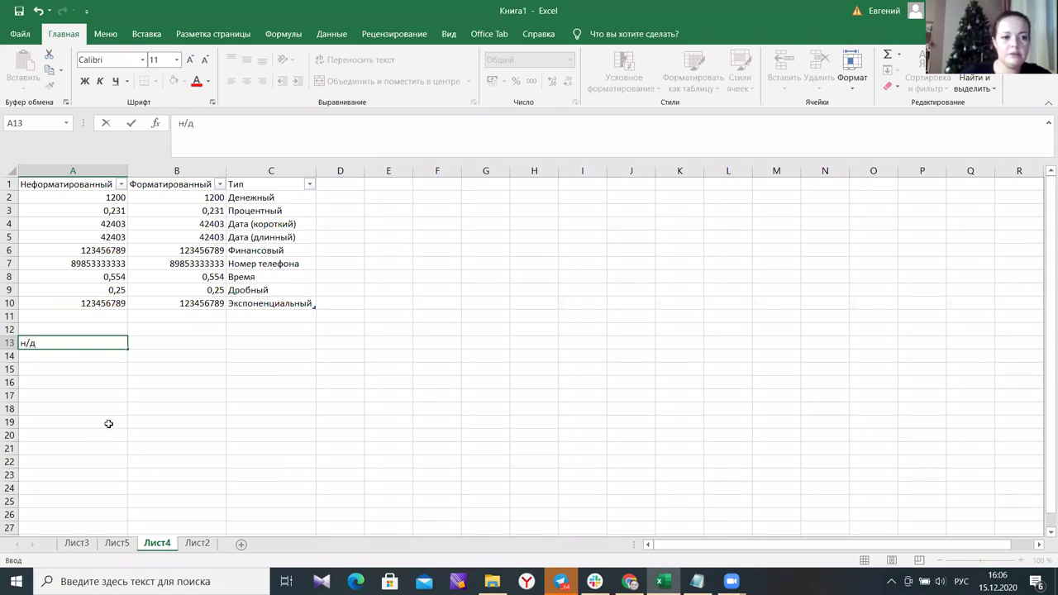
pyautogui.press('Return')
# Fill the text н/д from A13 down to A25 and deselect the range.
pyautogui.click(99, 342)
pyautogui.scroll(-1, 147, 376)
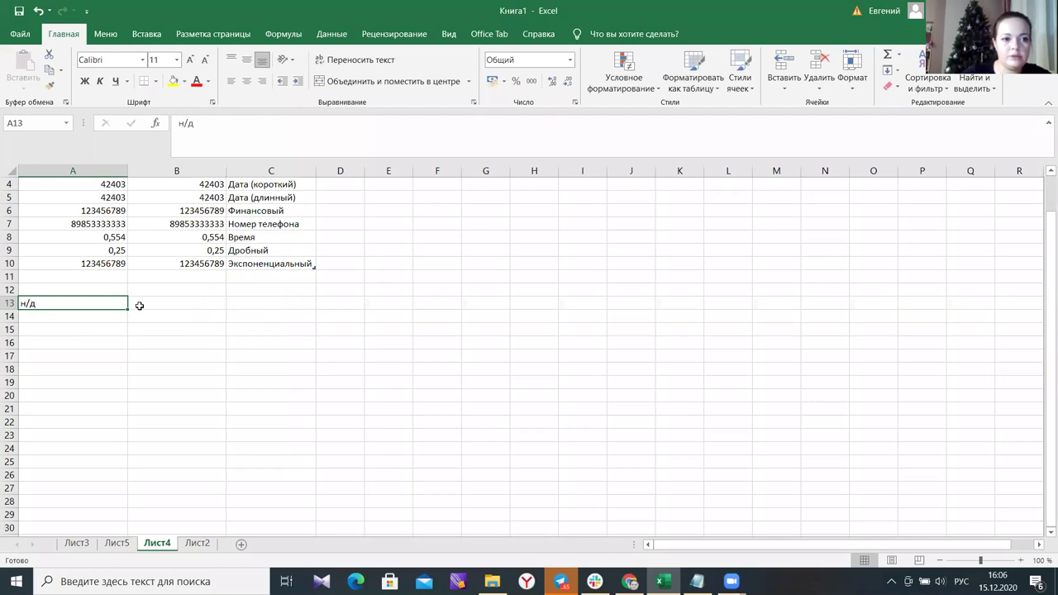
pyautogui.moveTo(126, 306); pyautogui.dragTo(128, 471)
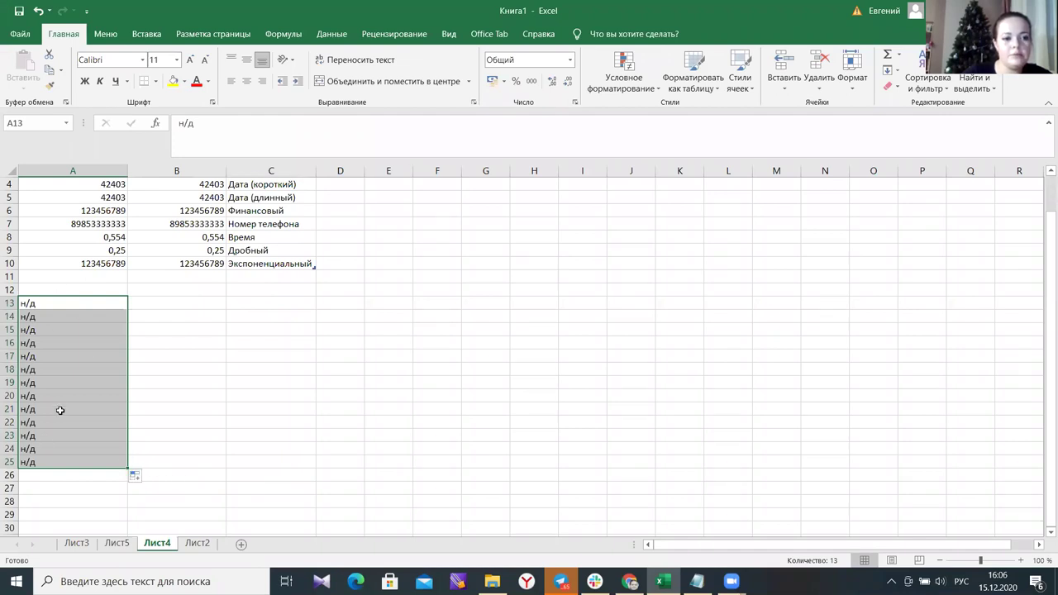
pyautogui.scroll(-2, 60, 409)
pyautogui.scroll(3, 340, 403)
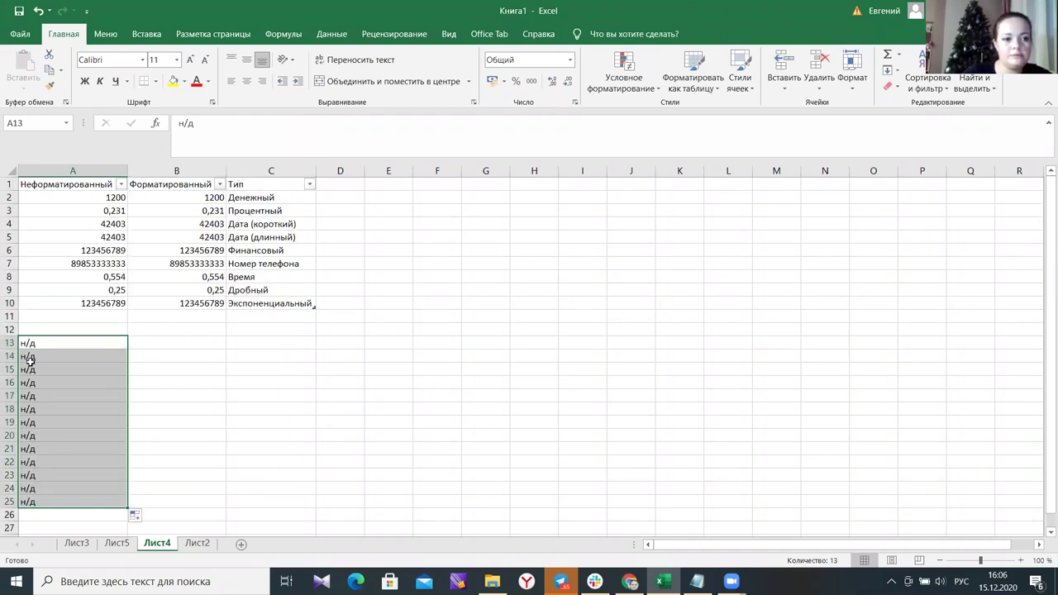
pyautogui.click(271, 383)
# Enter the numbers 1, 2 and 3 in cells B13 to B15.
pyautogui.scroll(-1, 210, 294)
pyautogui.click(210, 302)
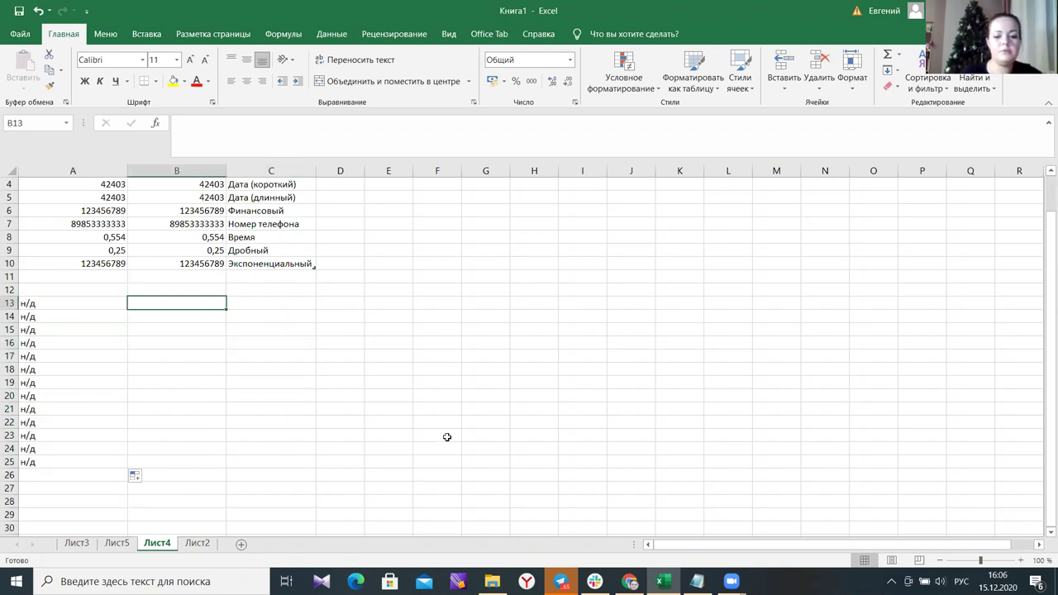
pyautogui.write('1')
pyautogui.press('Return')
pyautogui.write('2')
pyautogui.press('Return')
pyautogui.write('3')
pyautogui.press('Return')
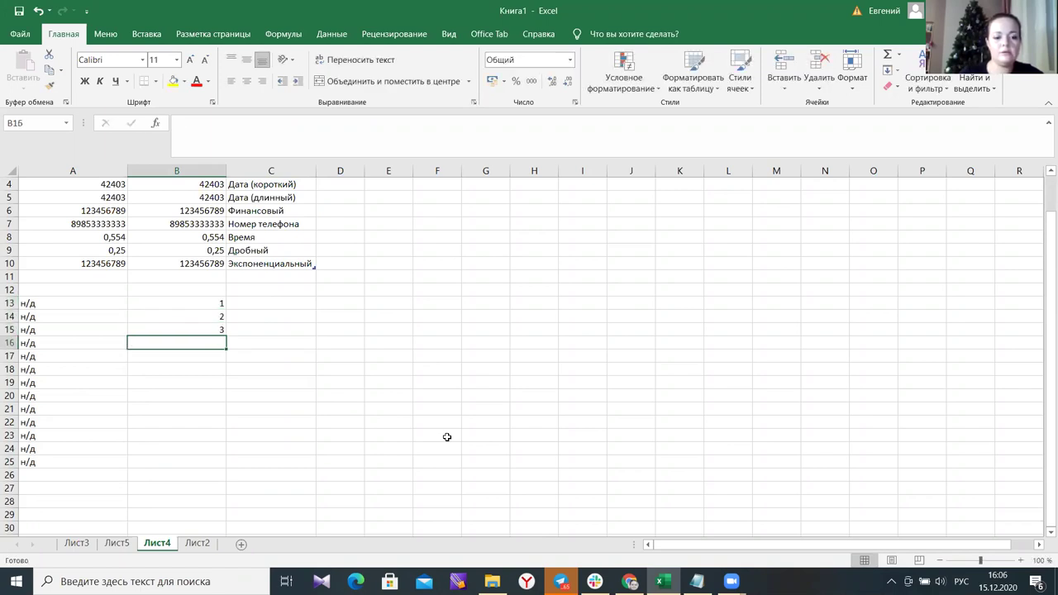
# Extend the number series in B13:B15 down to B28 with the fill handle.
pyautogui.moveTo(220, 302); pyautogui.dragTo(221, 330)
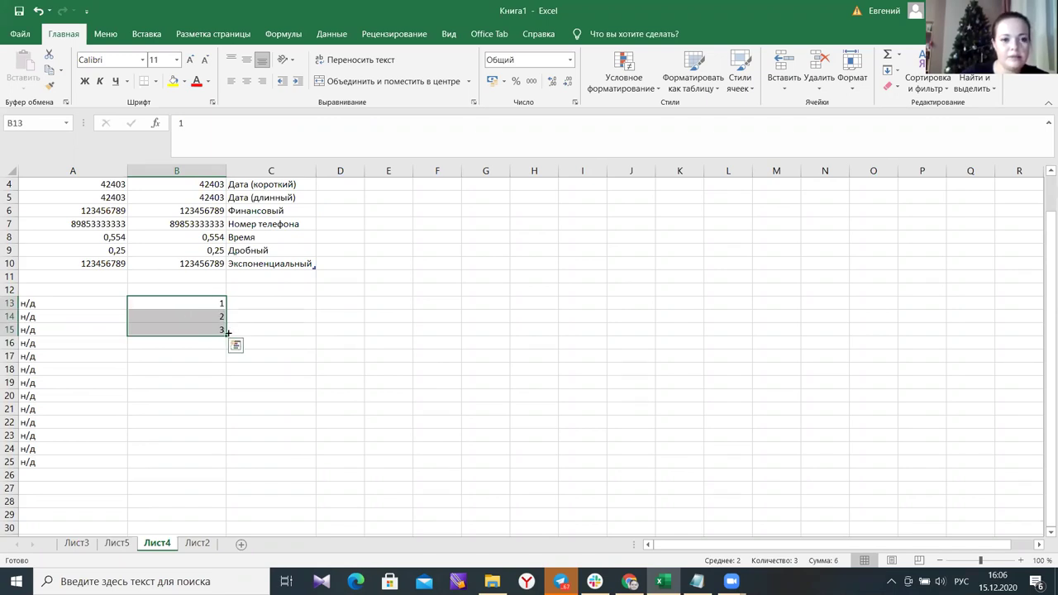
pyautogui.moveTo(227, 333); pyautogui.dragTo(227, 333)
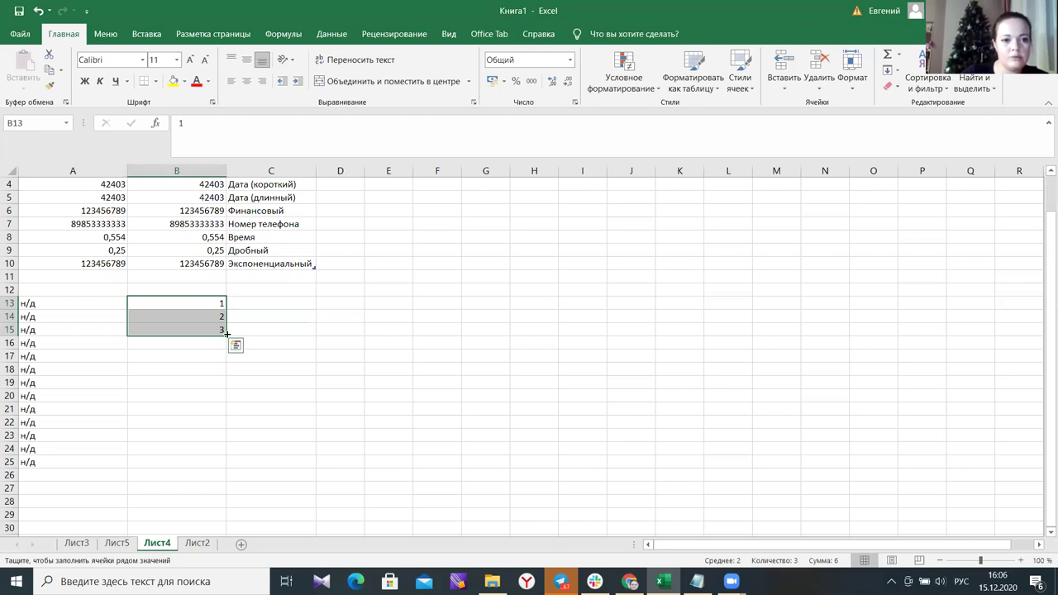
pyautogui.moveTo(223, 435); pyautogui.dragTo(233, 506)
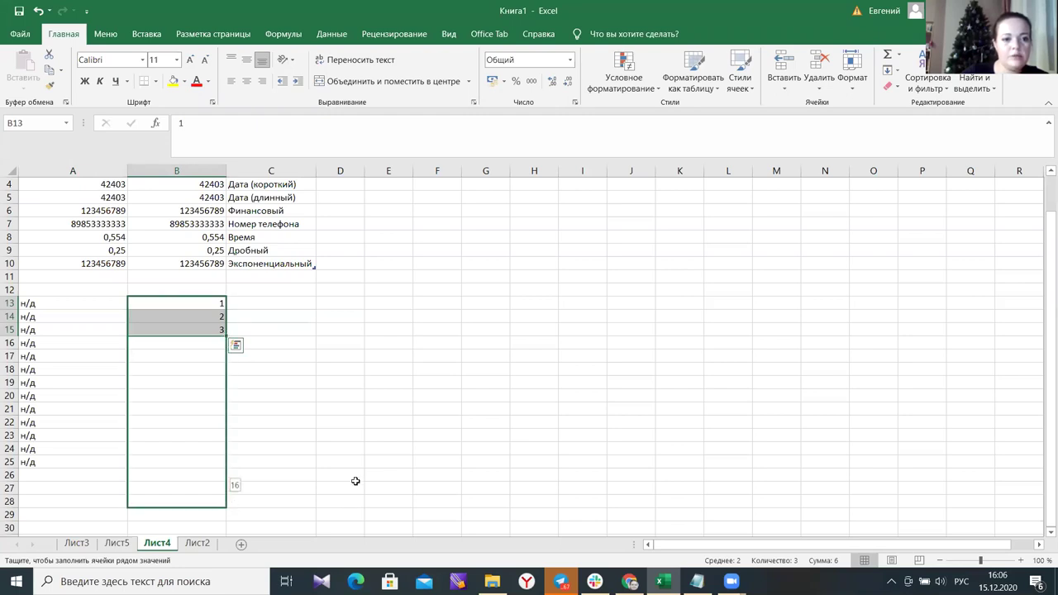
pyautogui.scroll(-1, 279, 420)
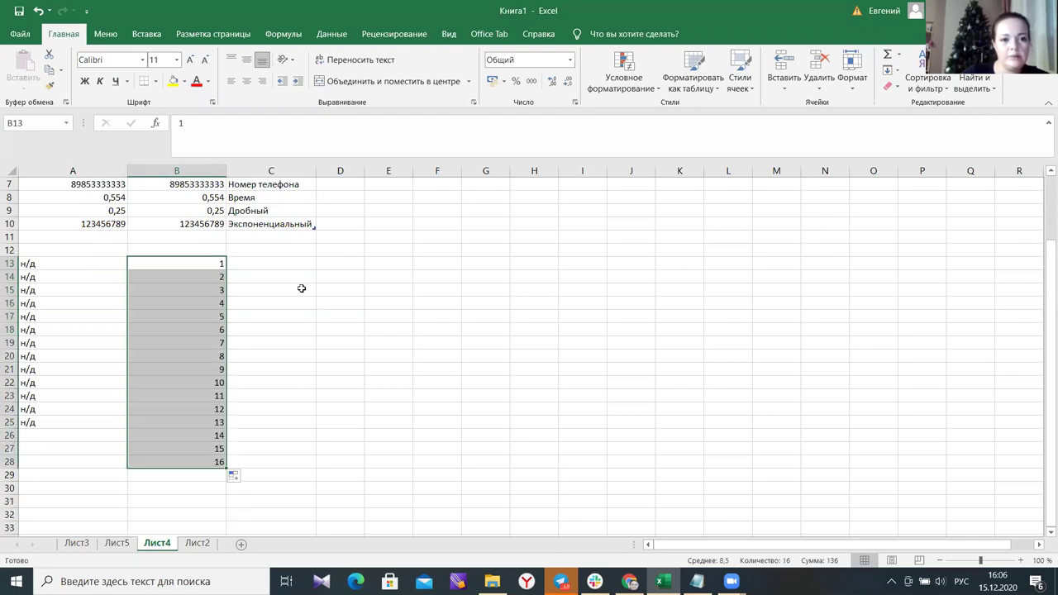
# Enter the numbers 1, 3 and 6 in cells C13 to C15.
pyautogui.click(286, 261)
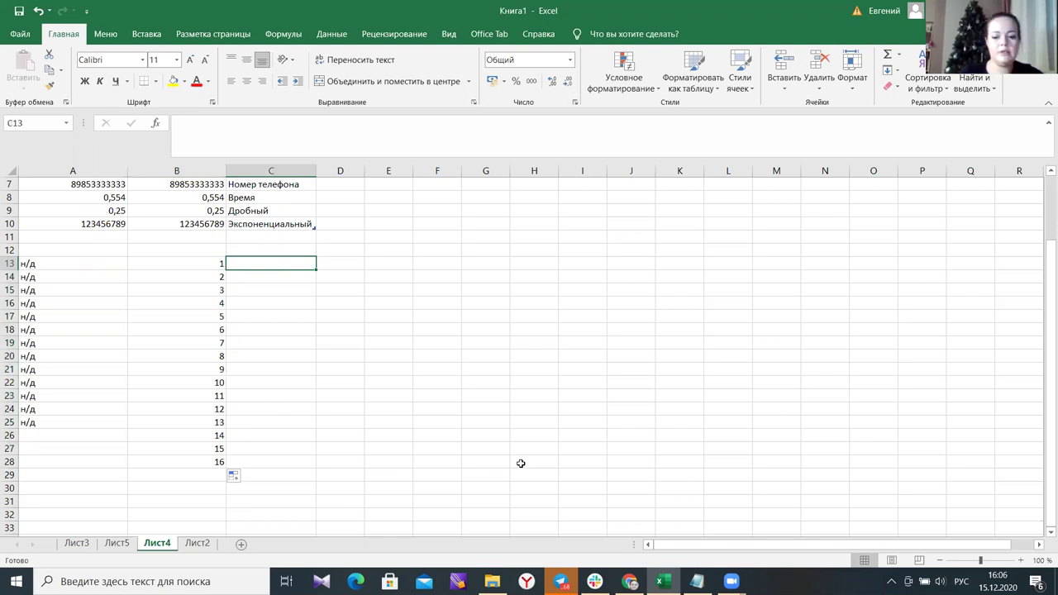
pyautogui.write('1')
pyautogui.press('Return')
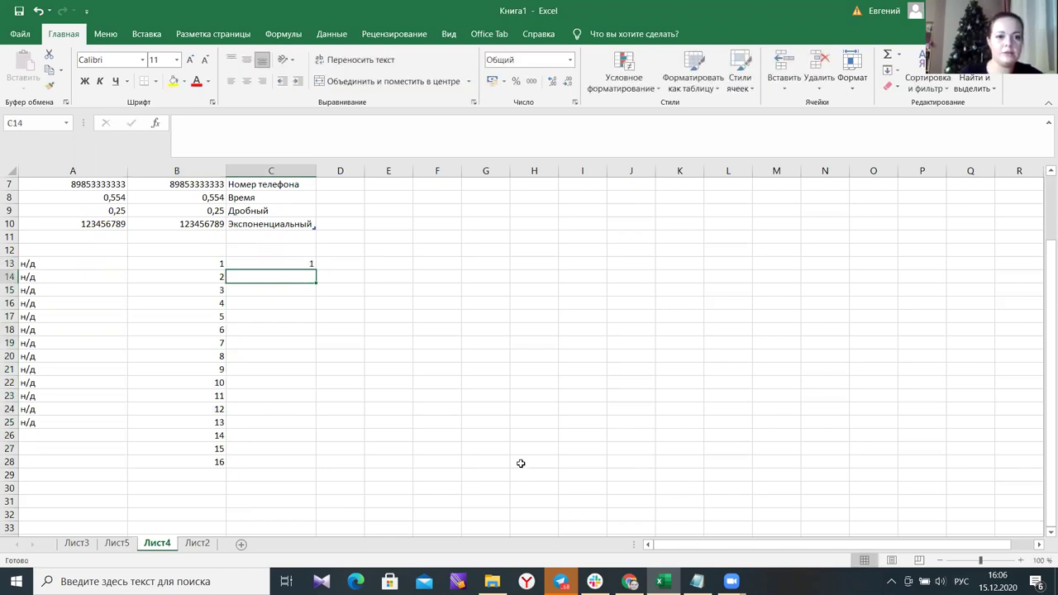
pyautogui.write('3')
pyautogui.press('Return')
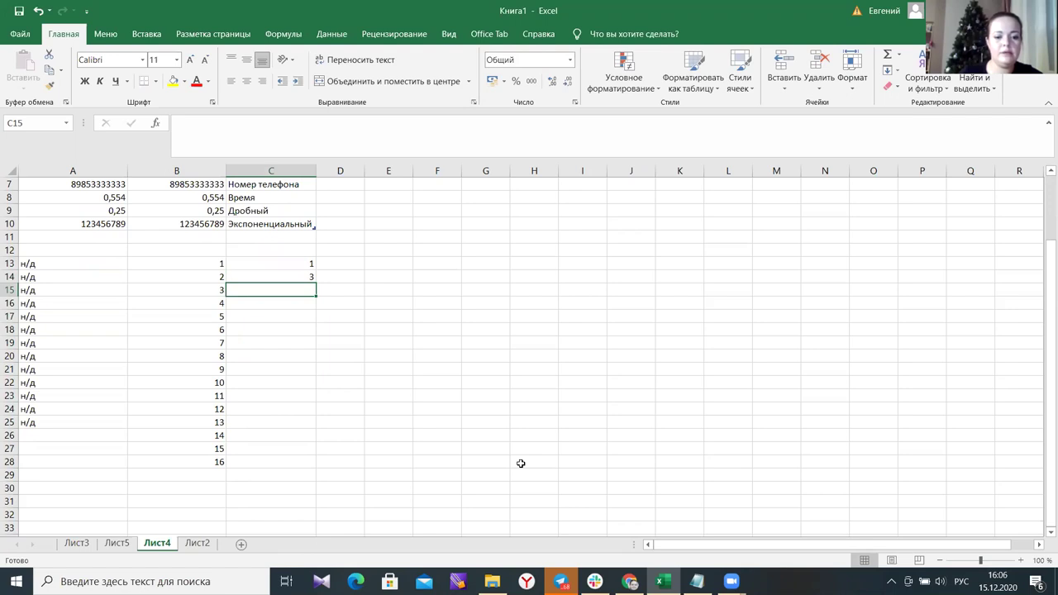
pyautogui.write('6')
pyautogui.press('Return')
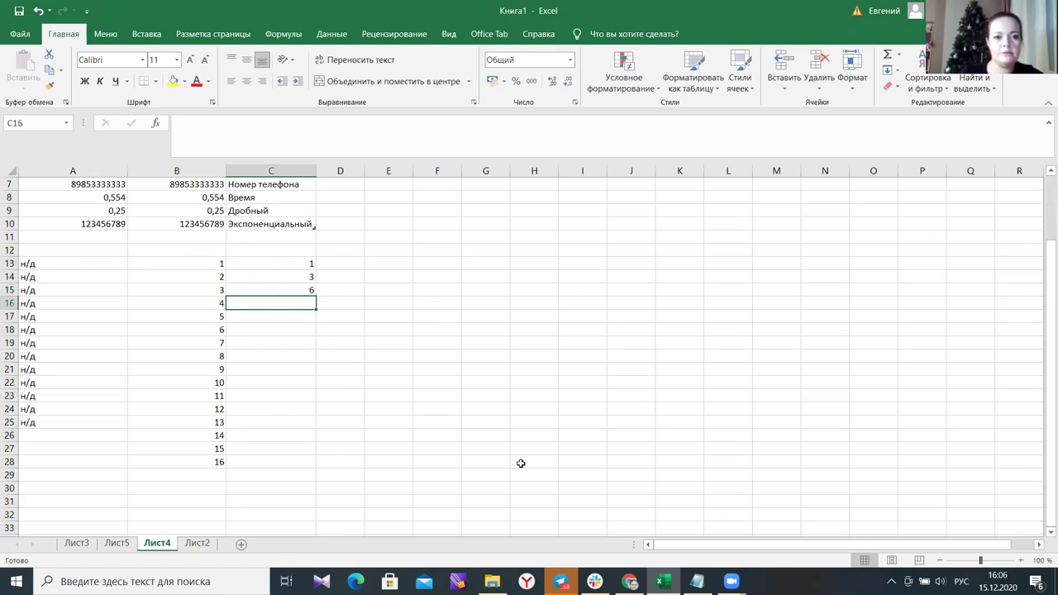
# Extend the sequence 1, 3, 6 in C13:C15 down to C28 with the fill handle.
pyautogui.press('Left')
pyautogui.press('Up')
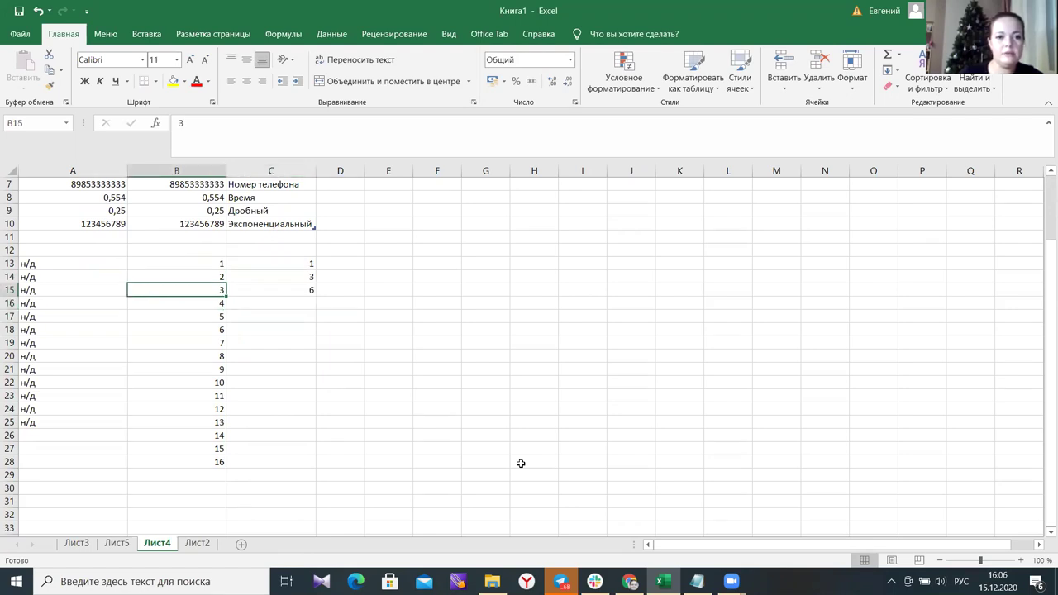
pyautogui.moveTo(288, 262); pyautogui.dragTo(318, 466)
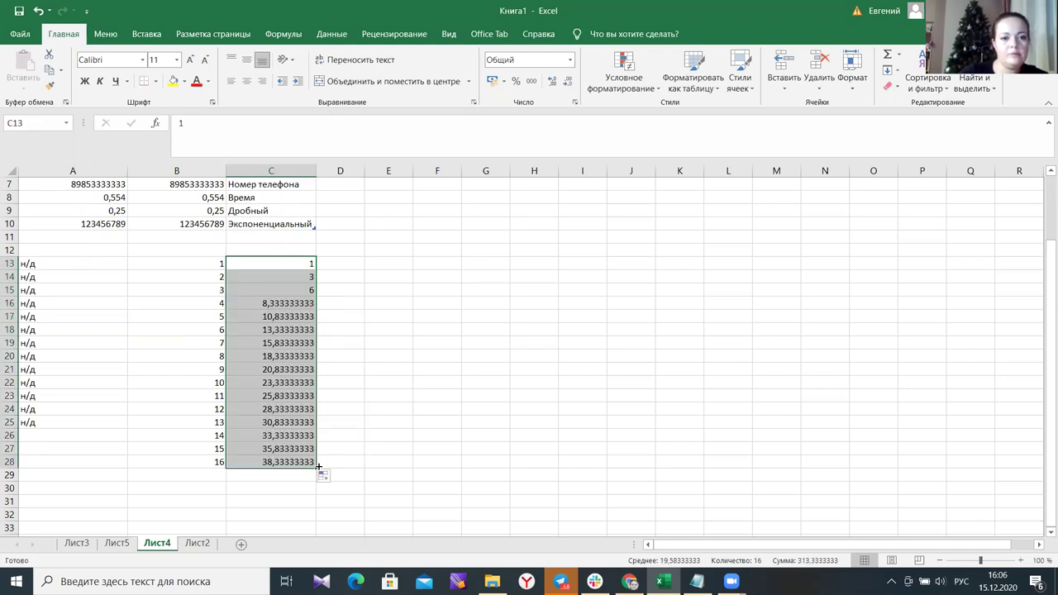
# Replace the values in C15:C28 with an odd-number series that continues 1 and 3 in steps of 2.
pyautogui.click(304, 295)
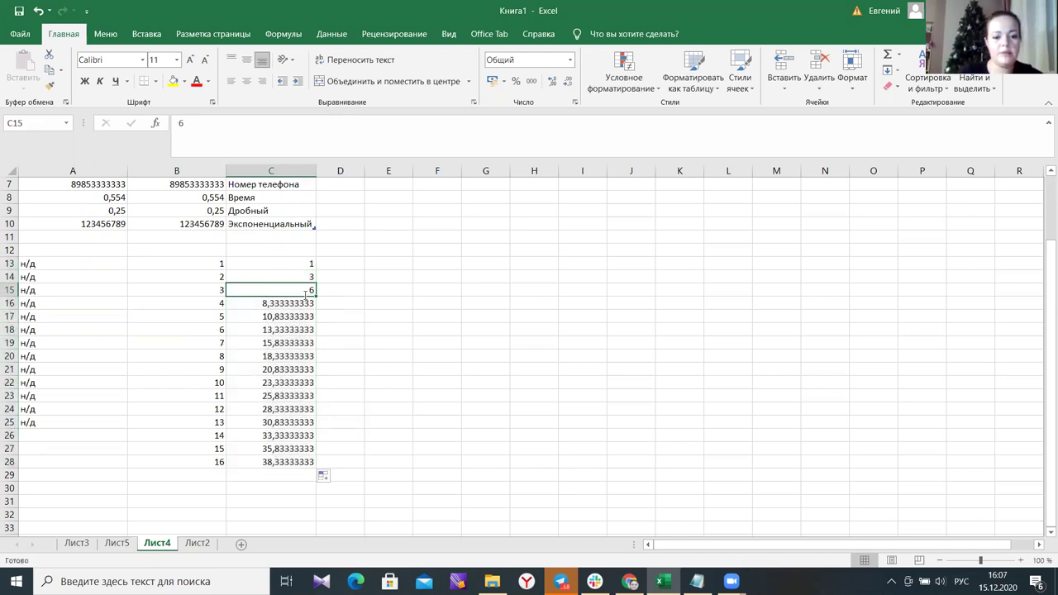
pyautogui.click(297, 263)
pyautogui.moveTo(296, 263); pyautogui.dragTo(309, 294)
pyautogui.moveTo(308, 369); pyautogui.dragTo(310, 466)
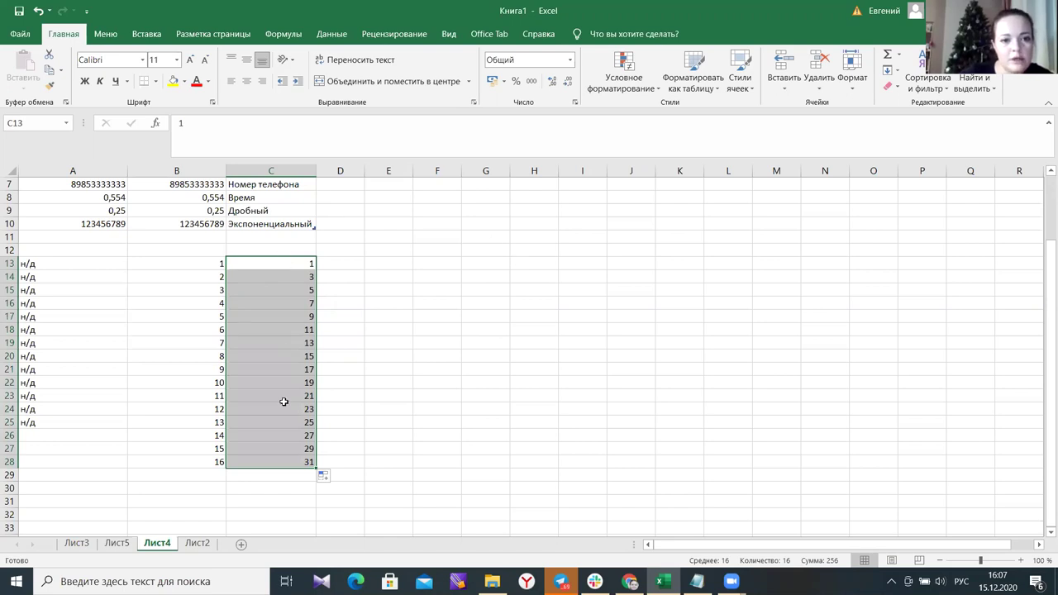
# Clear the contents of the practice cells A13:C28 below the formats table.
pyautogui.click(386, 432)
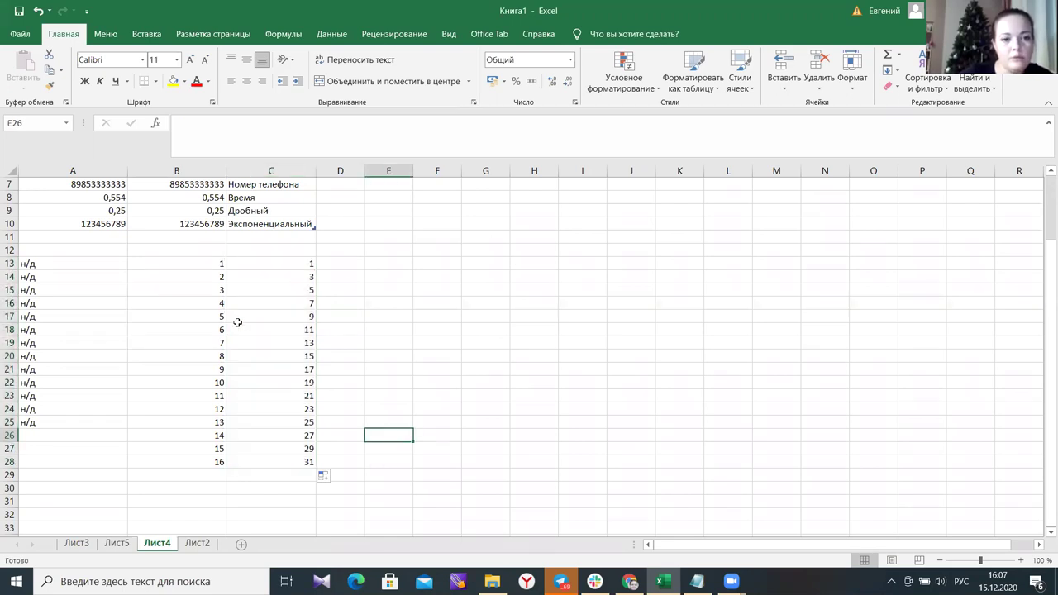
pyautogui.scroll(1, 238, 322)
pyautogui.moveTo(39, 304); pyautogui.dragTo(346, 477)
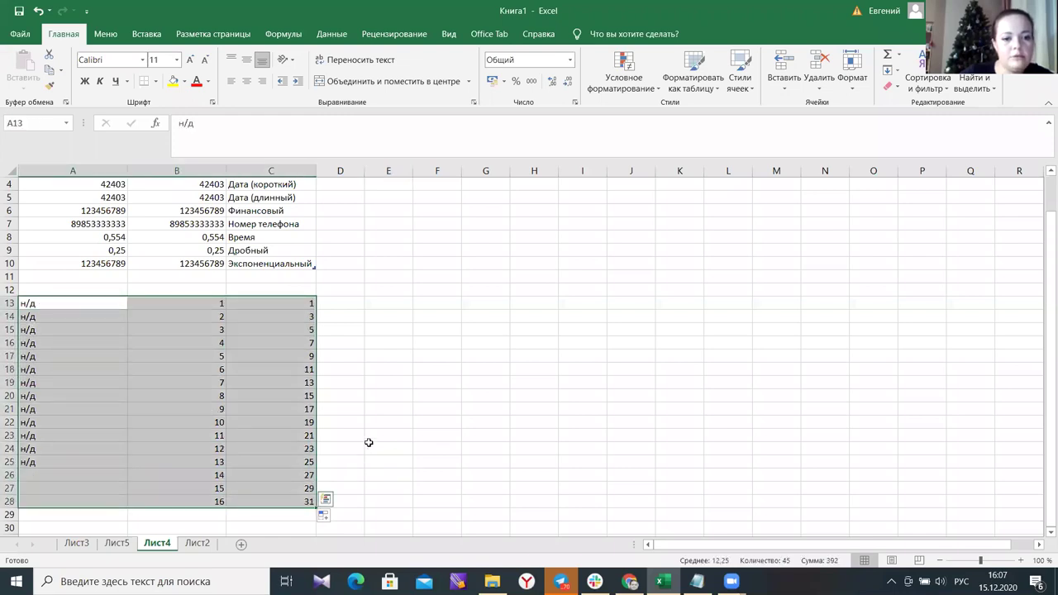
pyautogui.press('Delete')
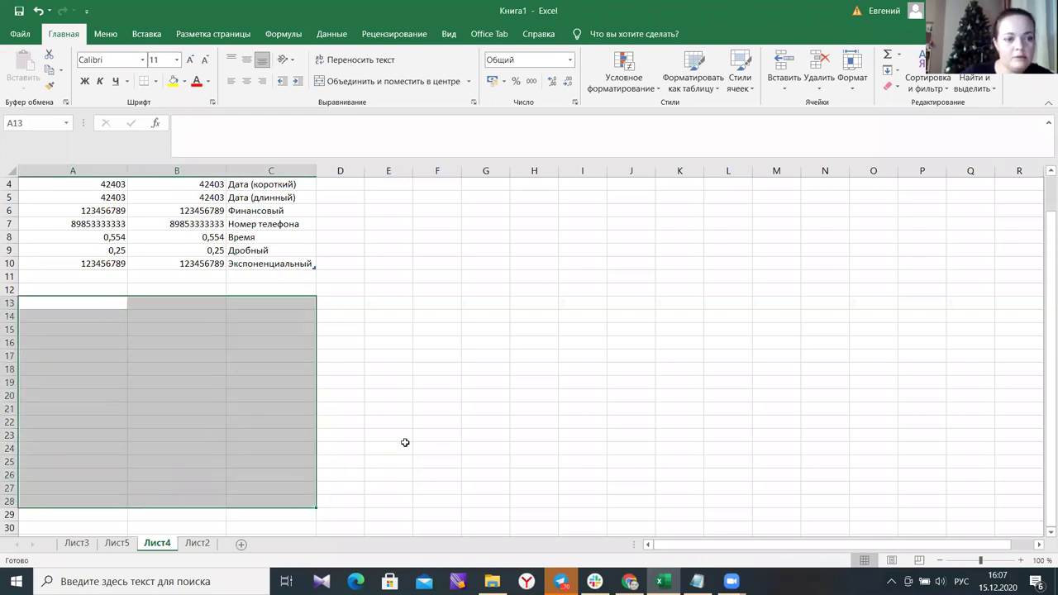
pyautogui.scroll(1, 432, 395)
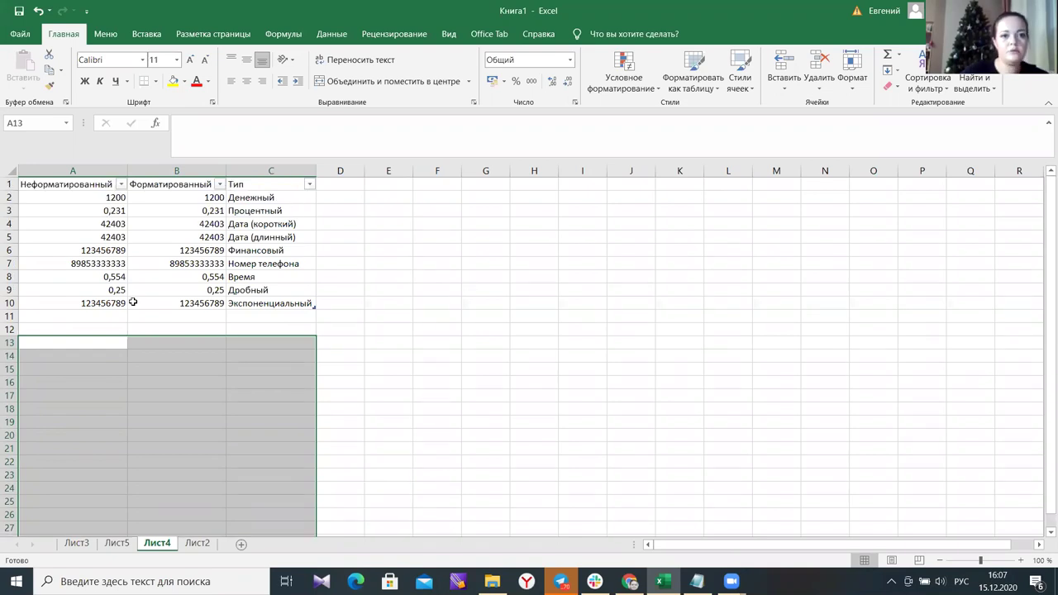
pyautogui.click(541, 237)
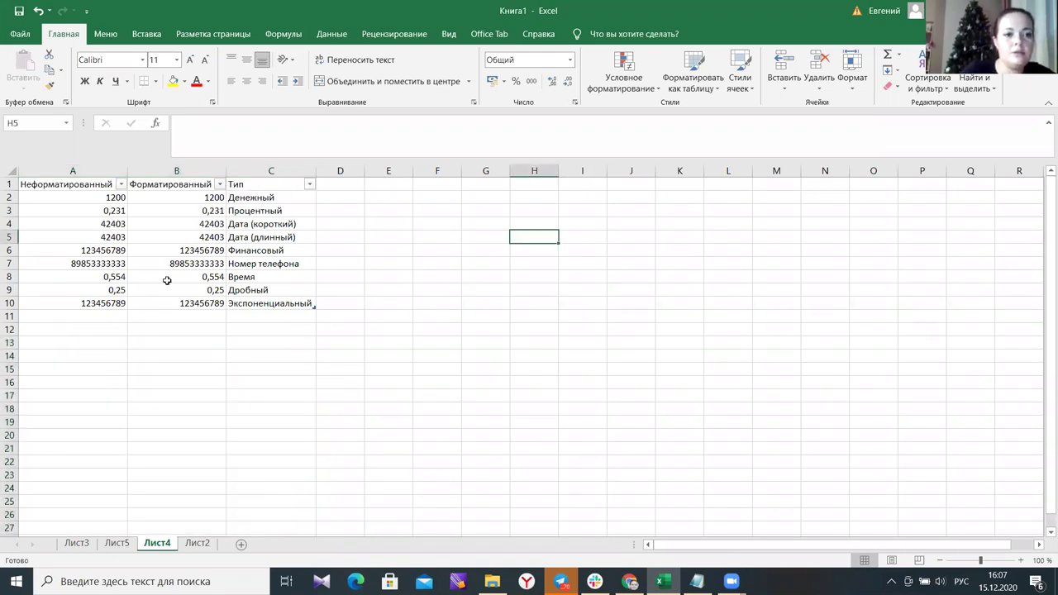
pyautogui.click(173, 251)
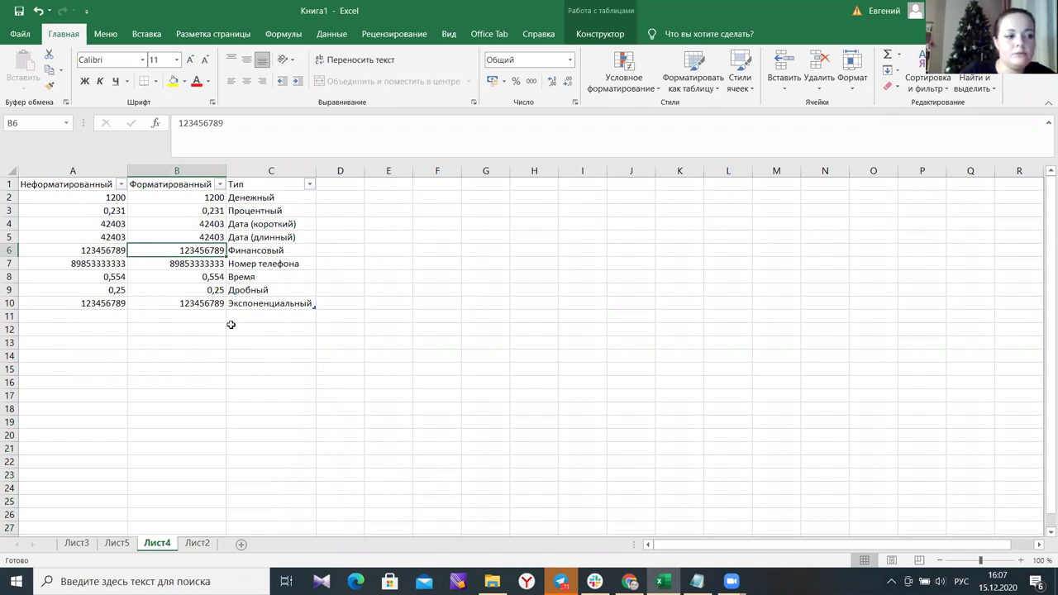
pyautogui.click(184, 346)
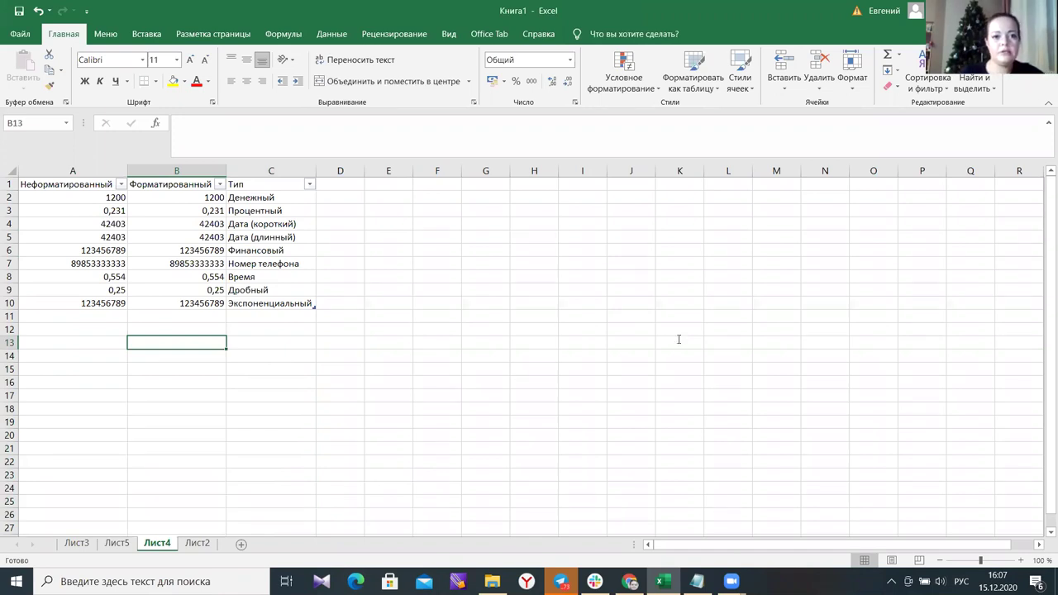
pyautogui.click(357, 357)
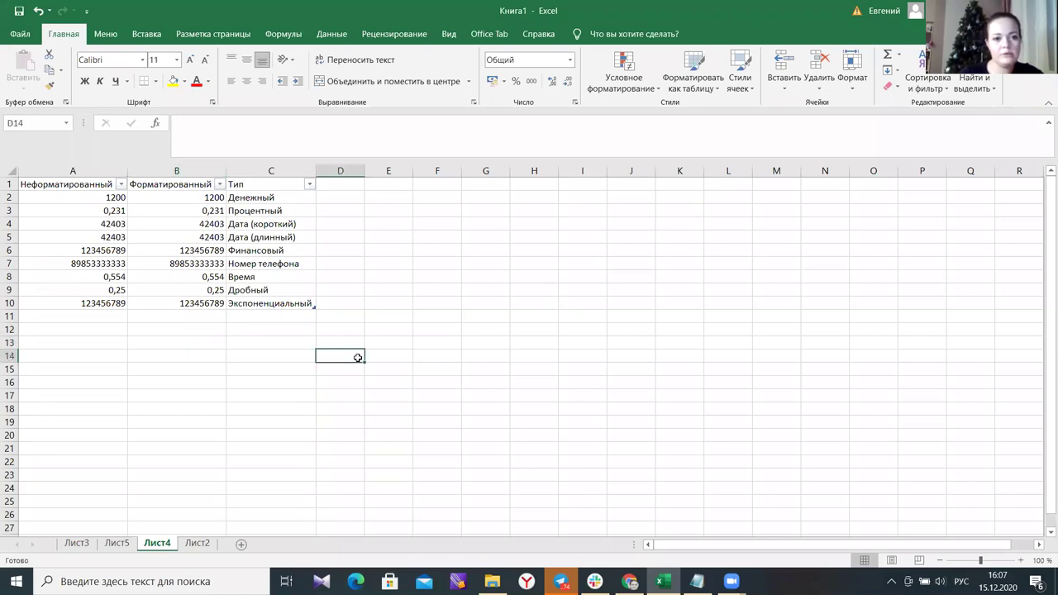
pyautogui.click(162, 341)
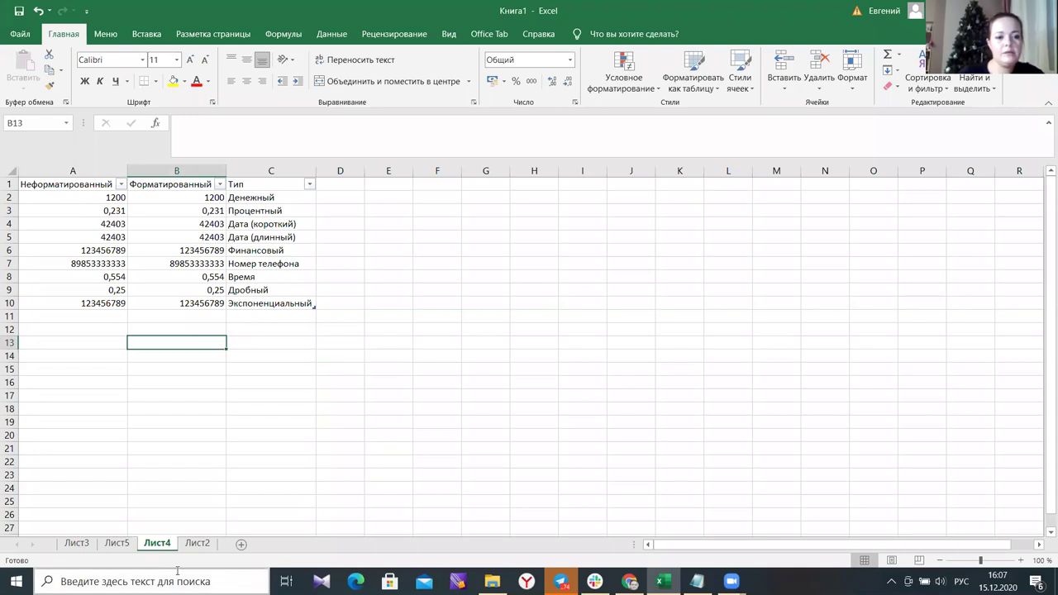
# Open sheet Лист2 and highlight the whole cities table A1:G6, including its header row.
pyautogui.click(198, 544)
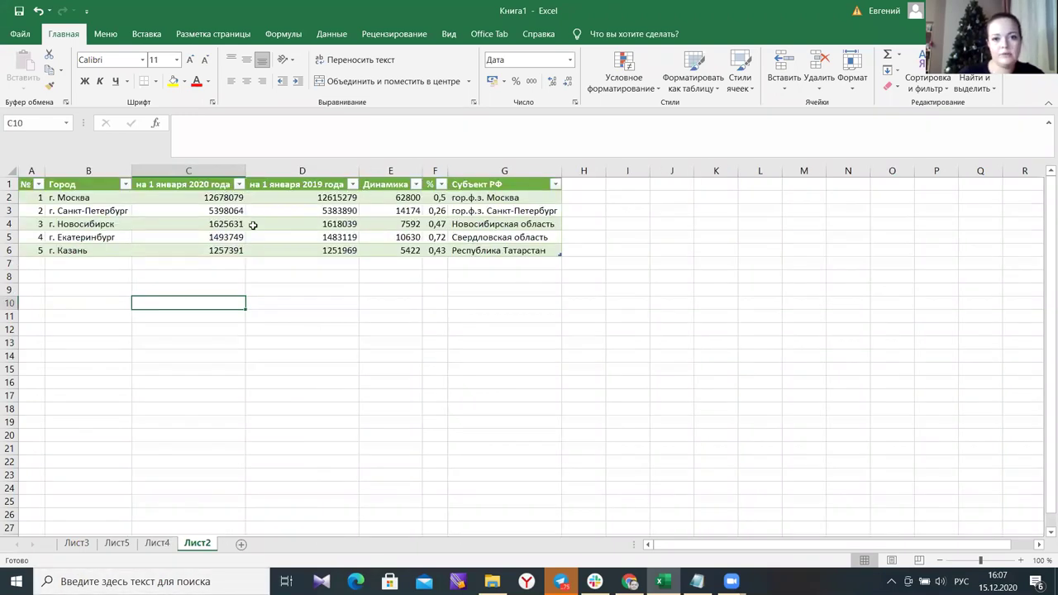
pyautogui.moveTo(32, 184); pyautogui.dragTo(536, 251)
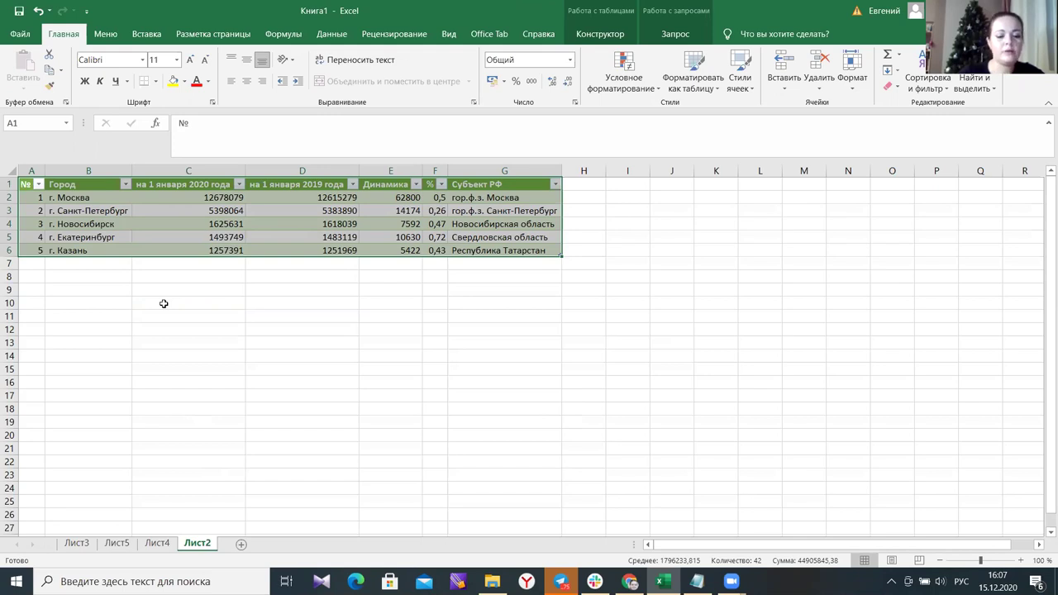
pyautogui.click(50, 316)
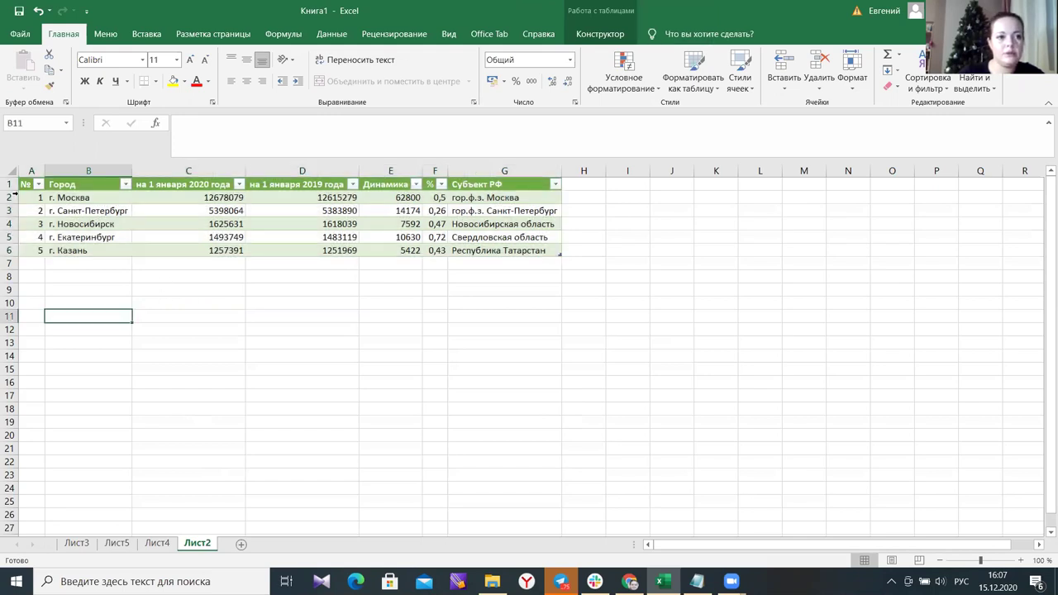
pyautogui.click(37, 184)
pyautogui.click(408, 383)
# Select all data rows of the cities table at once, starting from a filled cell inside it.
pyautogui.click(231, 220)
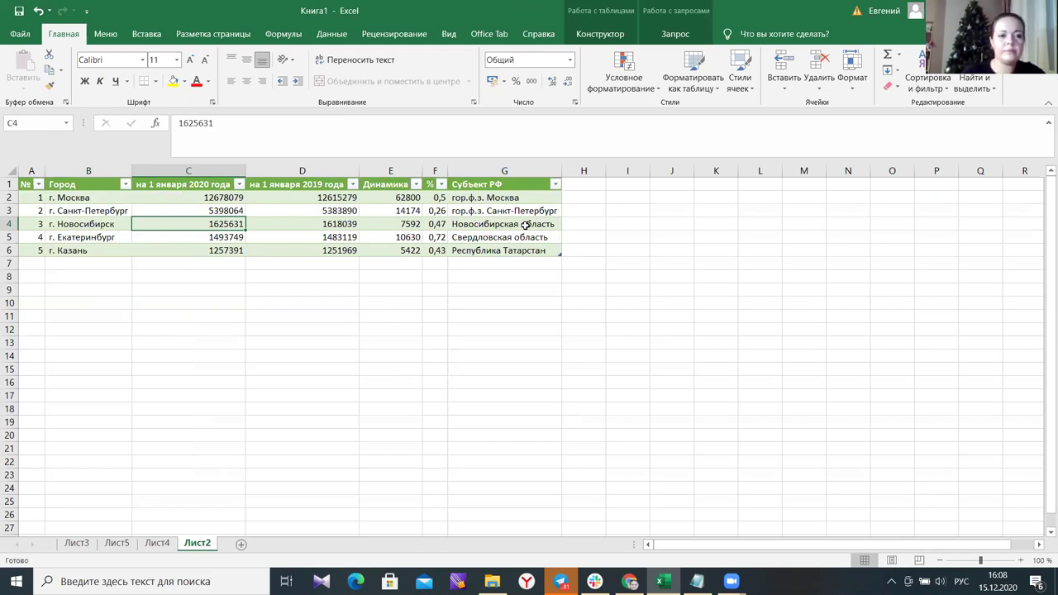
pyautogui.hotkey('ctrl', 'a')
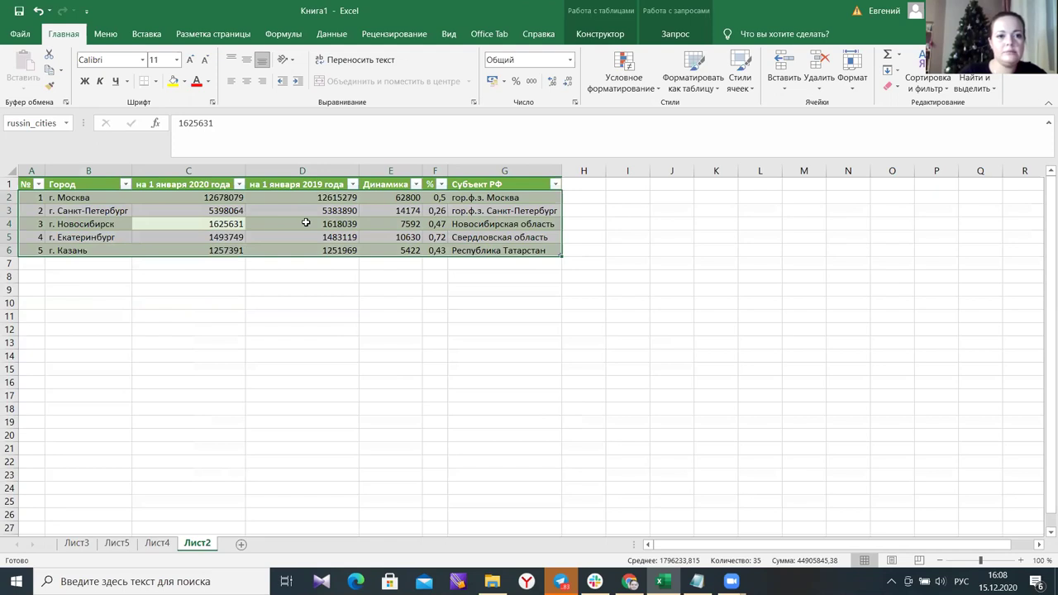
pyautogui.click(331, 220)
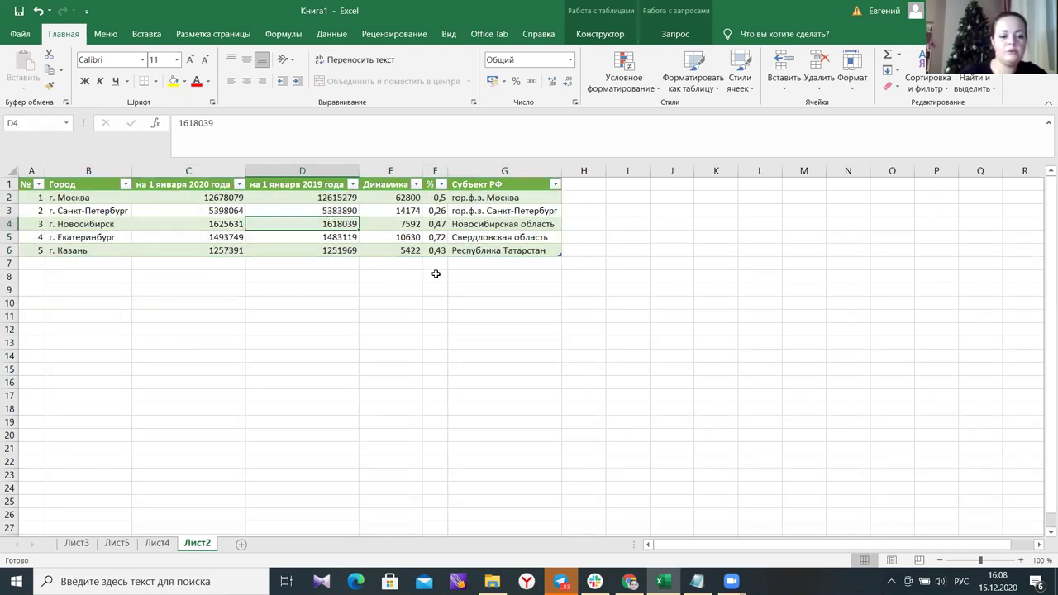
pyautogui.hotkey('ctrl', 'a')
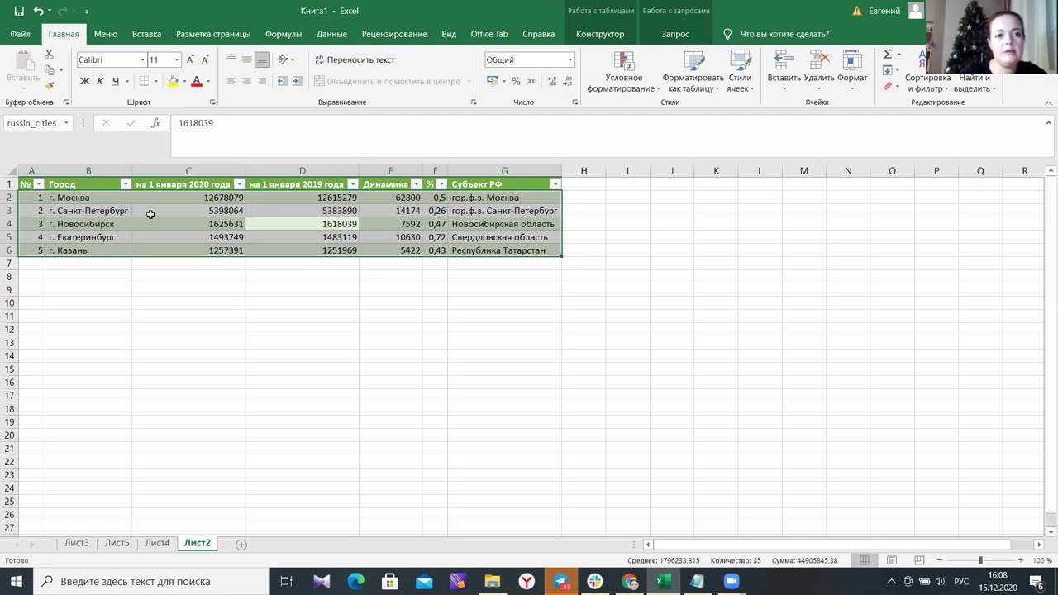
pyautogui.click(161, 285)
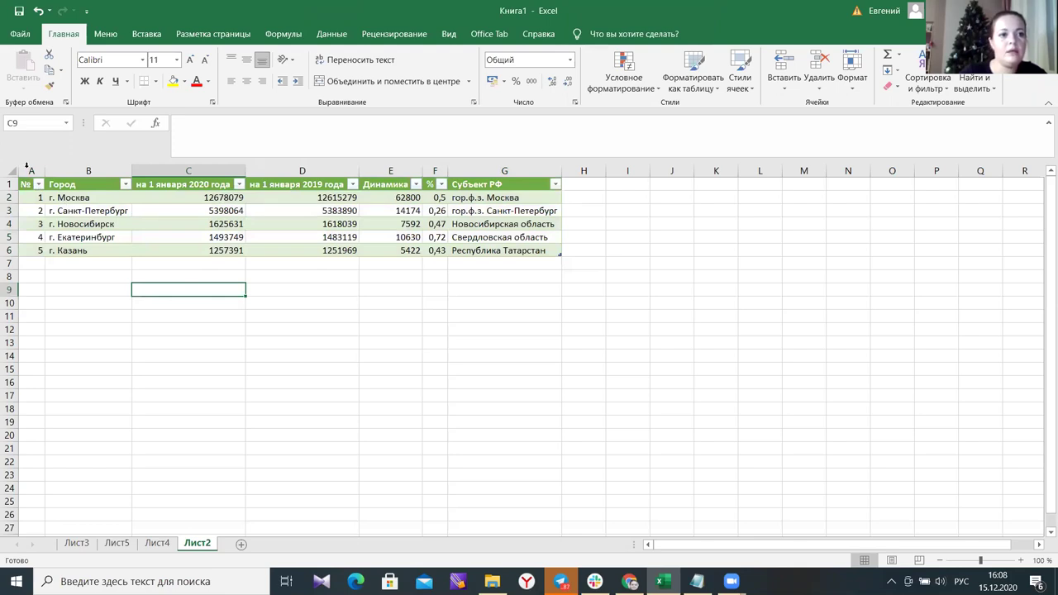
# Select the entire worksheet starting from the empty cell B9, and check how far the selection extends.
pyautogui.click(97, 289)
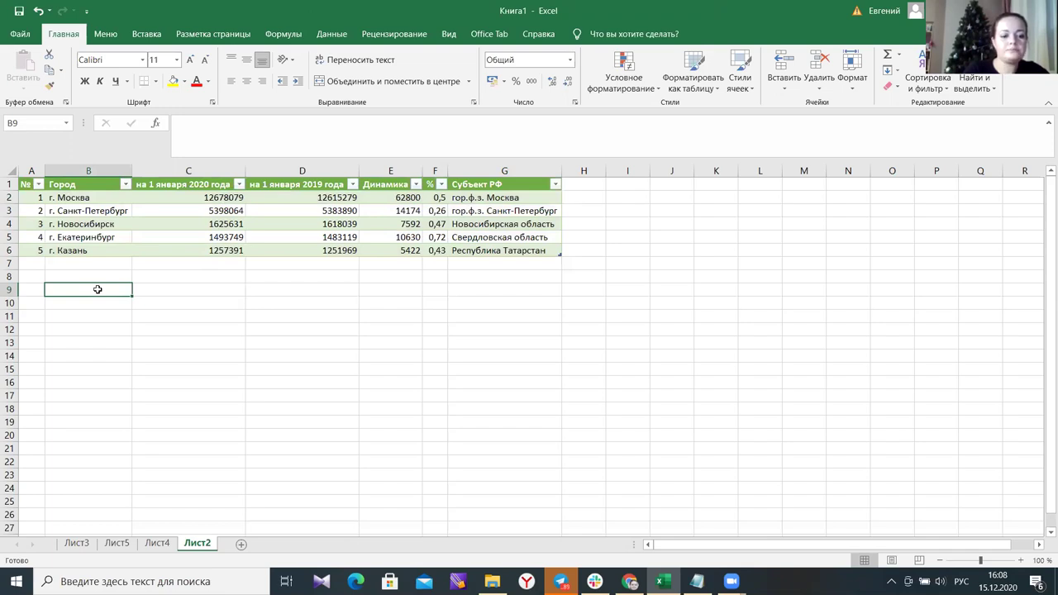
pyautogui.hotkey('ctrl', 'a')
pyautogui.scroll(-20, 281, 382)
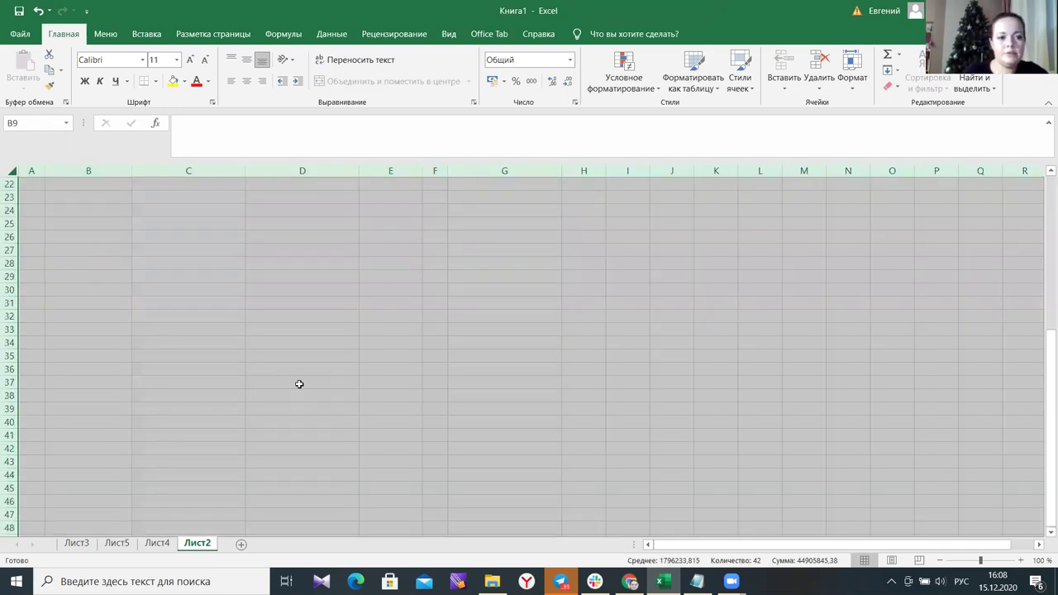
pyautogui.scroll(20, 295, 384)
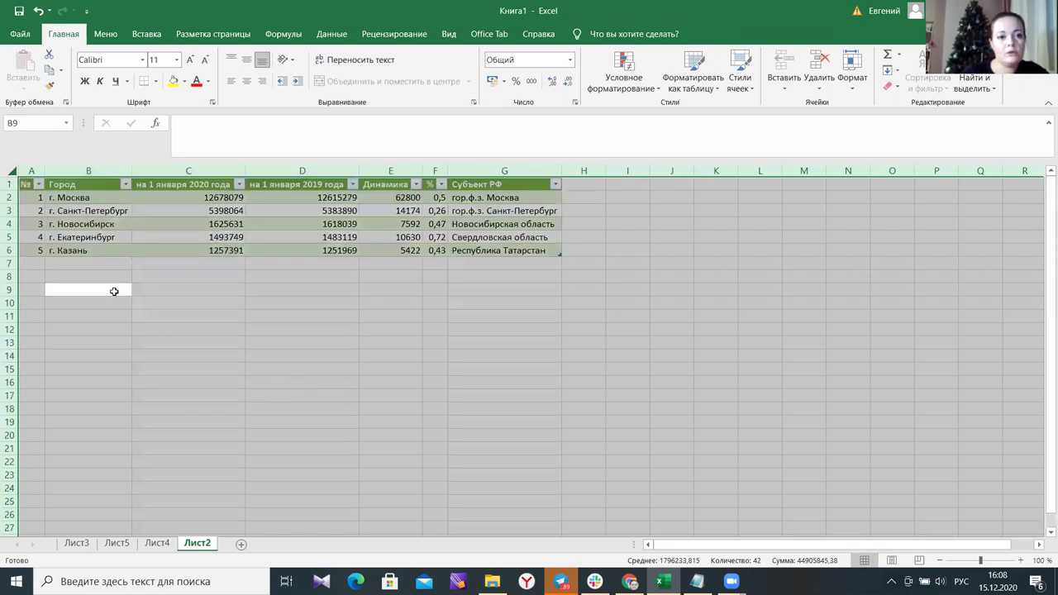
pyautogui.click(267, 293)
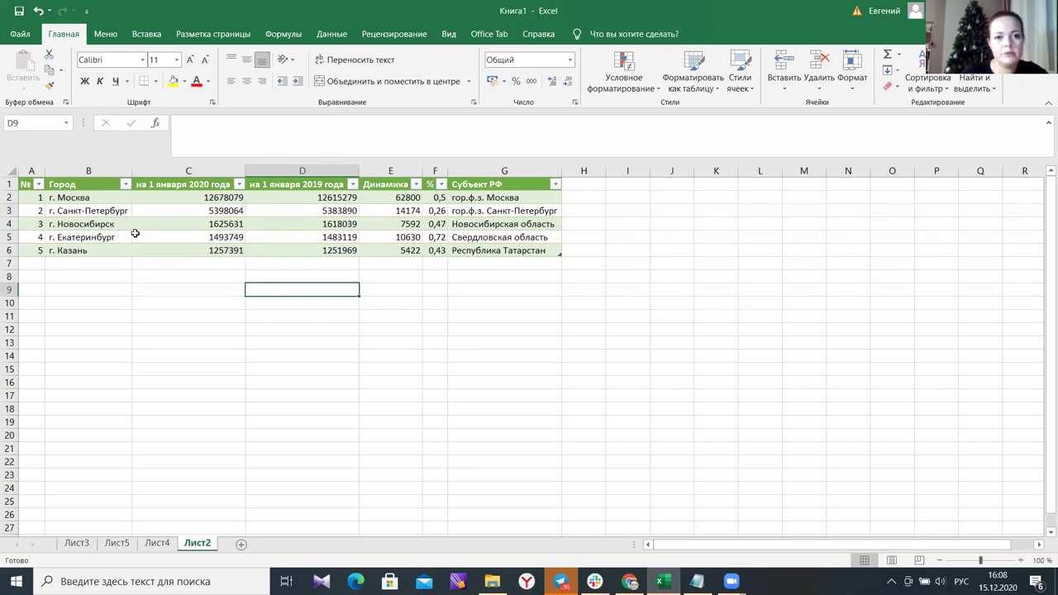
# Copy the cities table A1:G6 on Лист2 and add a new blank worksheet to the workbook.
pyautogui.moveTo(27, 183); pyautogui.dragTo(525, 251)
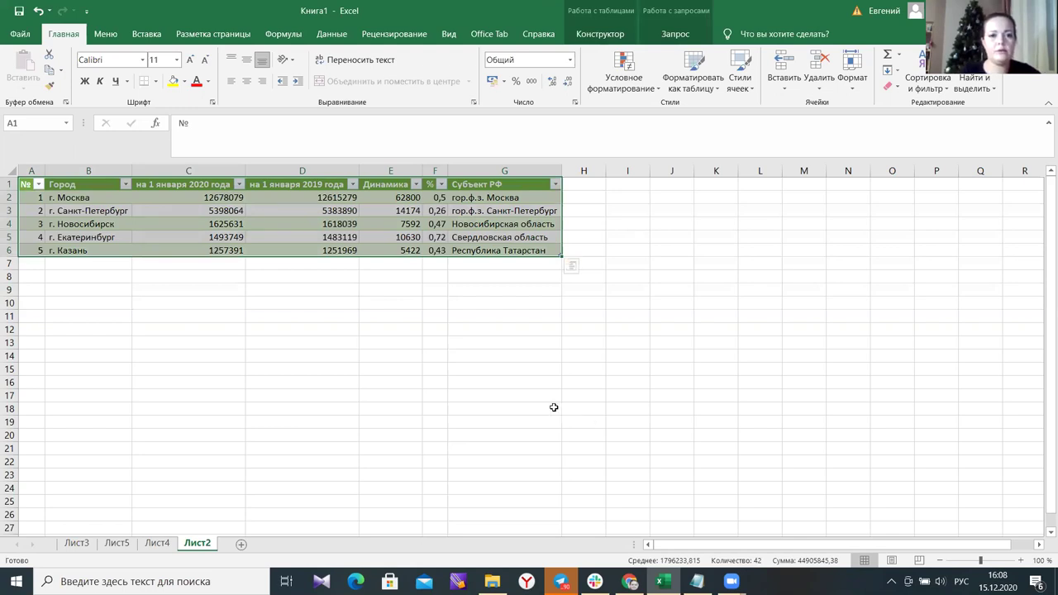
pyautogui.hotkey('ctrl', 'c')
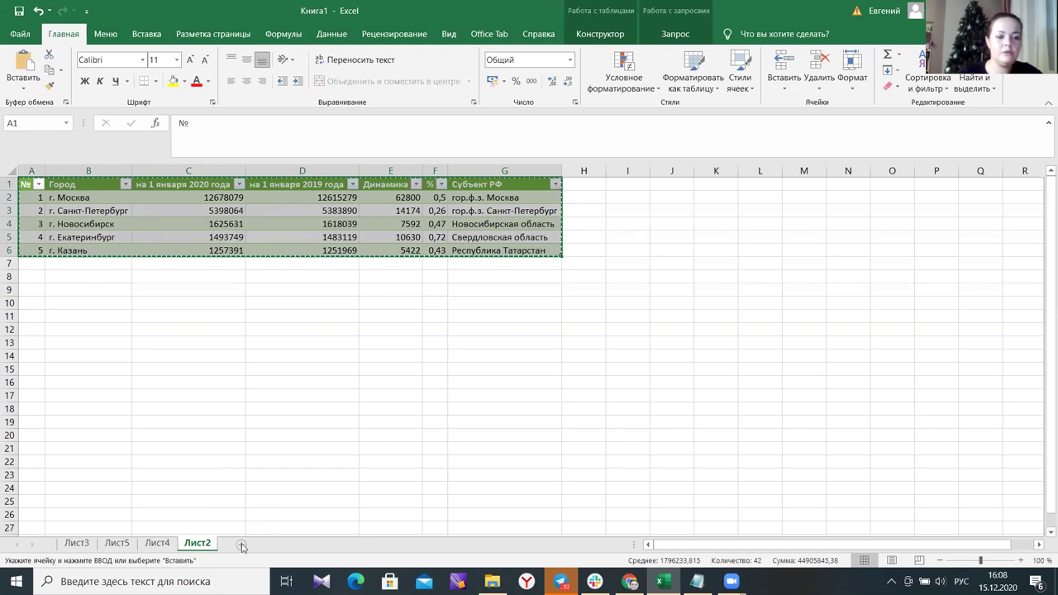
pyautogui.click(241, 545)
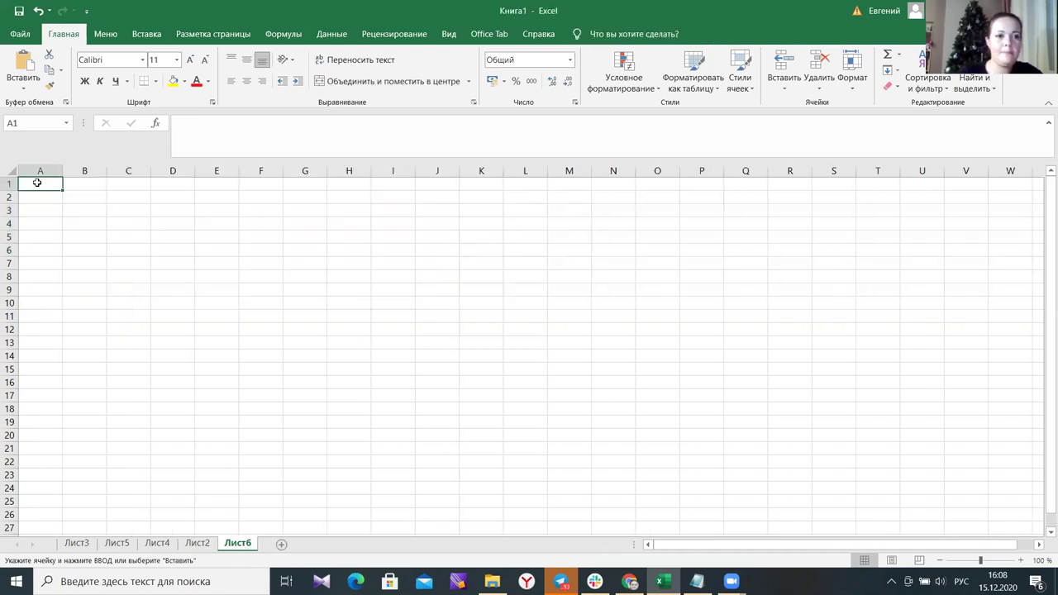
pyautogui.click(201, 543)
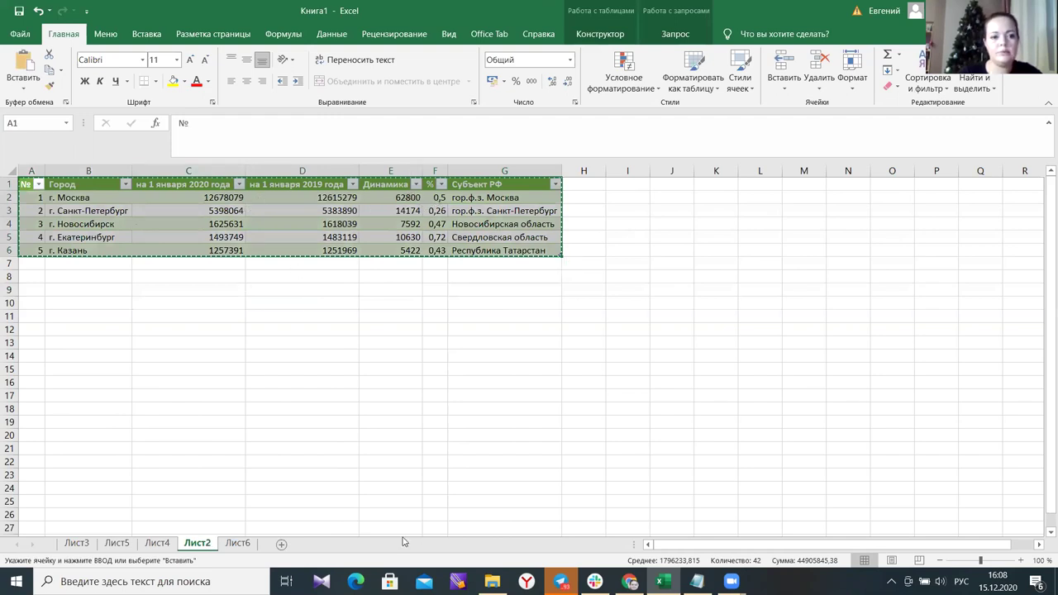
pyautogui.click(239, 545)
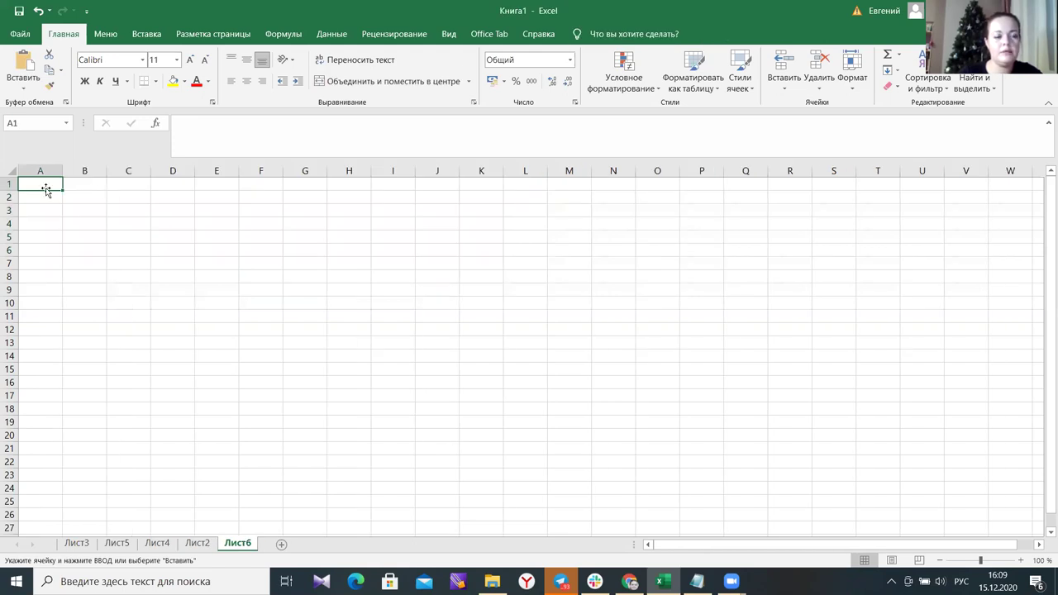
# Review the available clearing options, such as clearing formats, on the blank sheet.
pyautogui.click(891, 85)
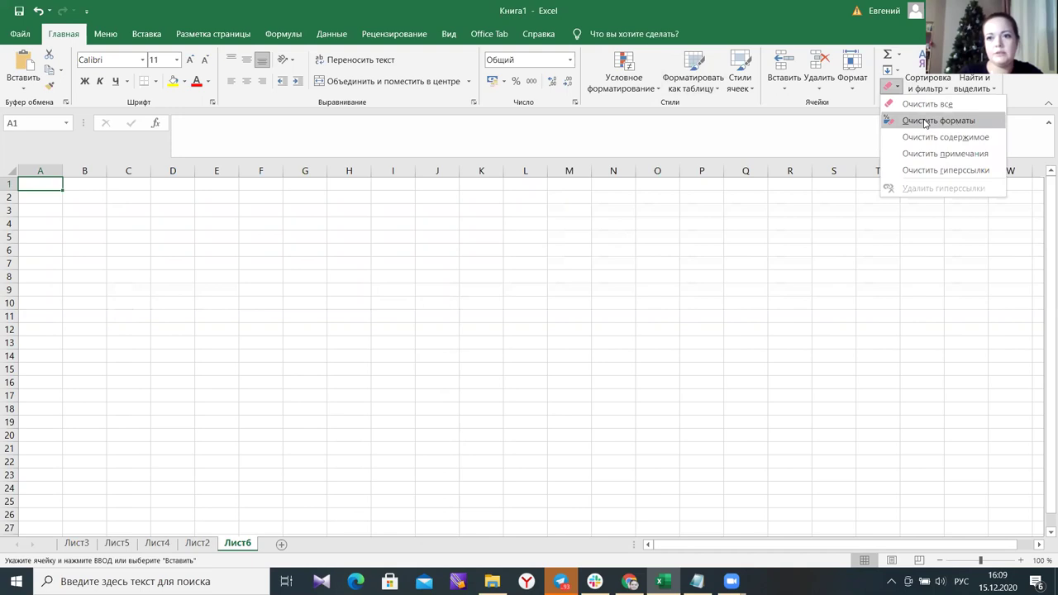
pyautogui.click(54, 189)
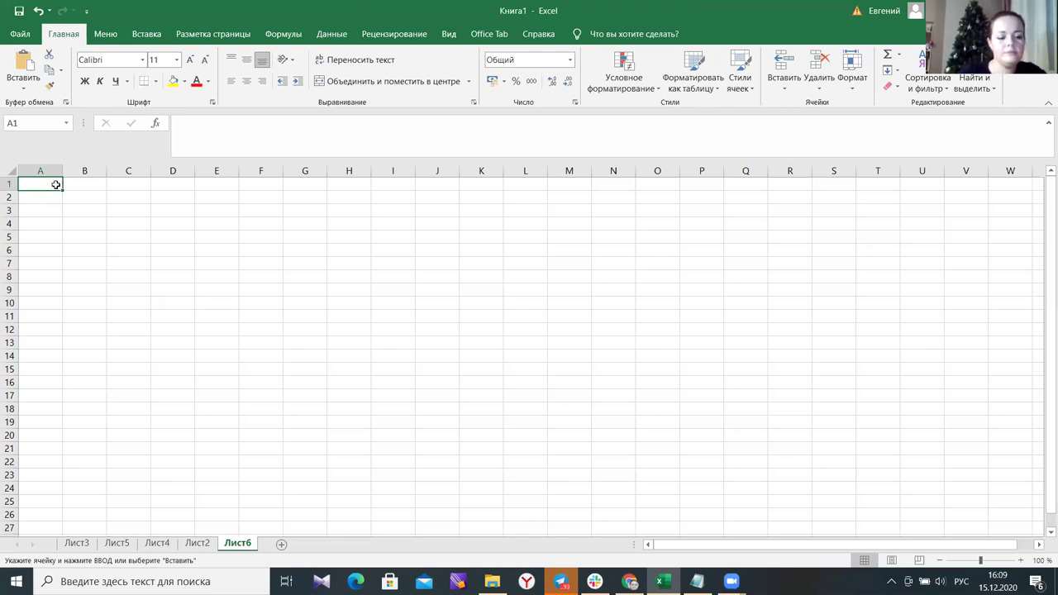
pyautogui.click(75, 226)
# Look through the workbook's sheets Лист2, Лист6, Лист5 and Лист3 and examine their tables.
pyautogui.click(198, 543)
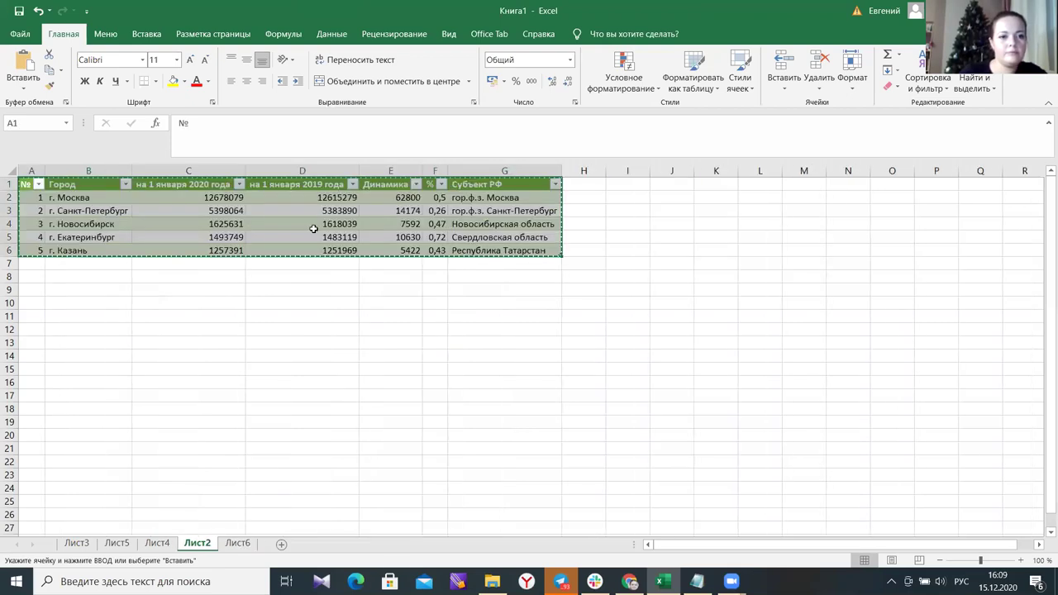
pyautogui.rightClick(317, 230)
pyautogui.press('Escape')
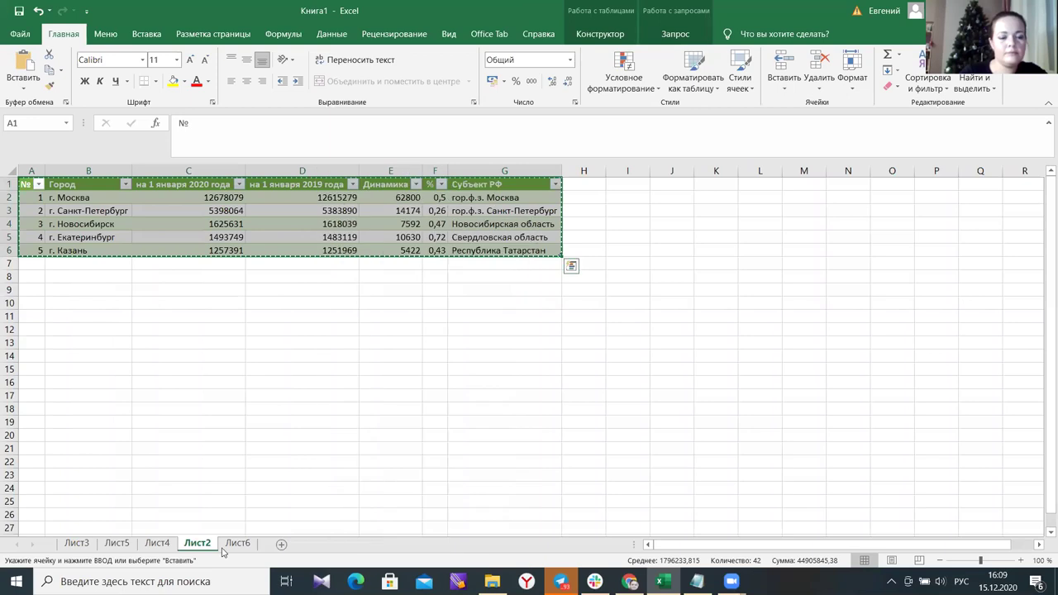
pyautogui.click(237, 543)
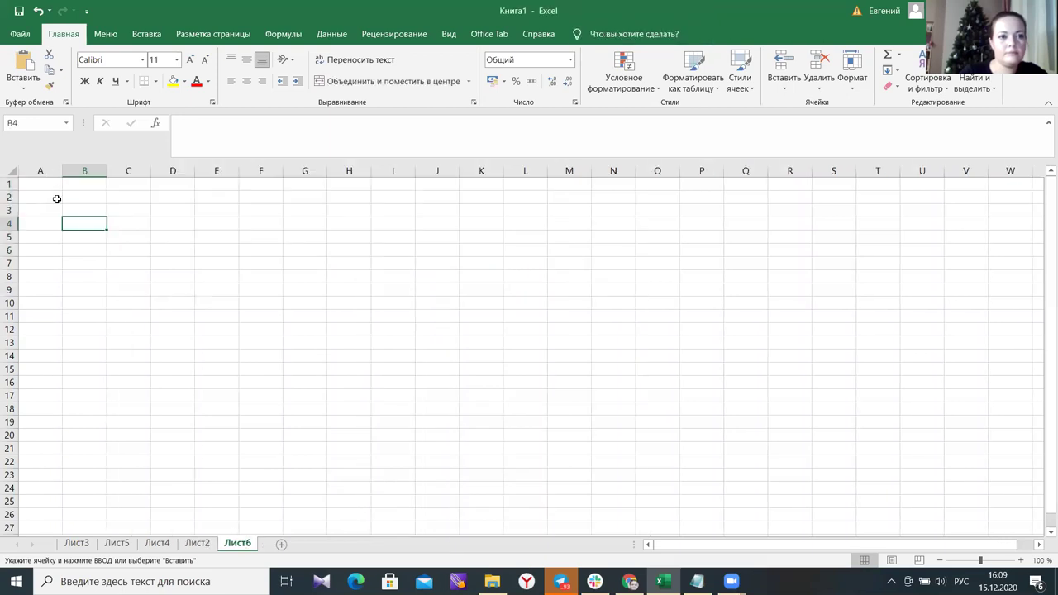
pyautogui.hotkey('ctrl', 'Home')
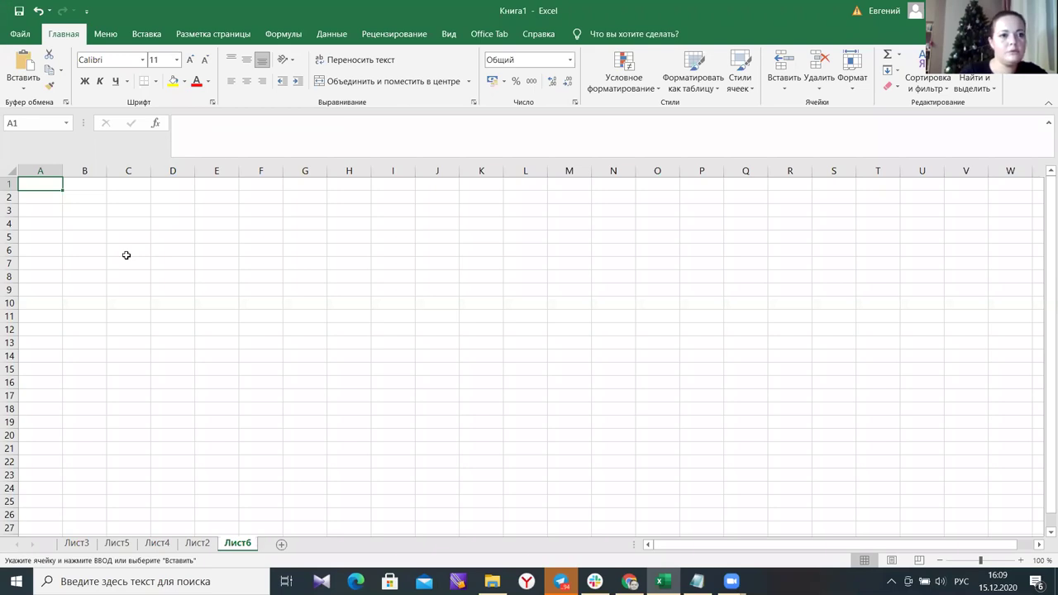
pyautogui.click(198, 543)
pyautogui.click(116, 543)
pyautogui.click(81, 543)
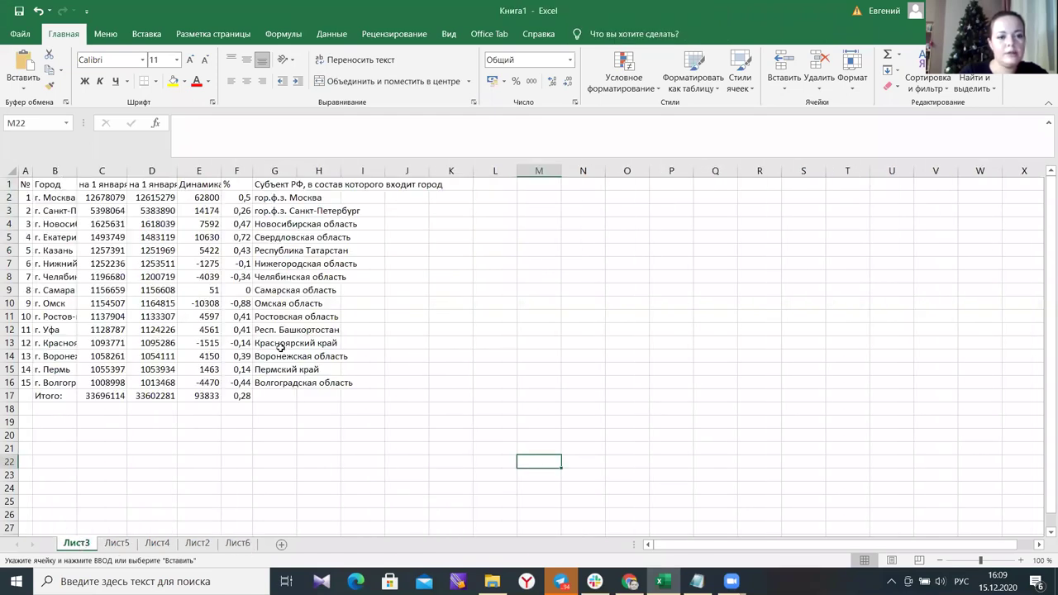
pyautogui.click(237, 545)
pyautogui.click(198, 546)
pyautogui.click(81, 543)
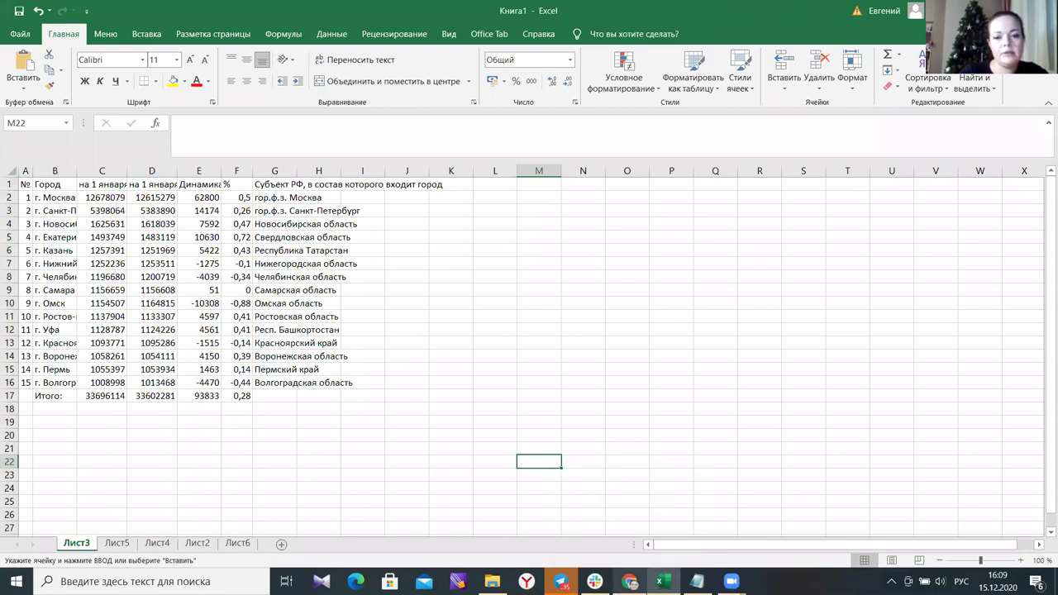
# Switch to the Chrome presentation showing the keyboard shortcuts slide.
pyautogui.moveTo(629, 581)
pyautogui.click(628, 519)
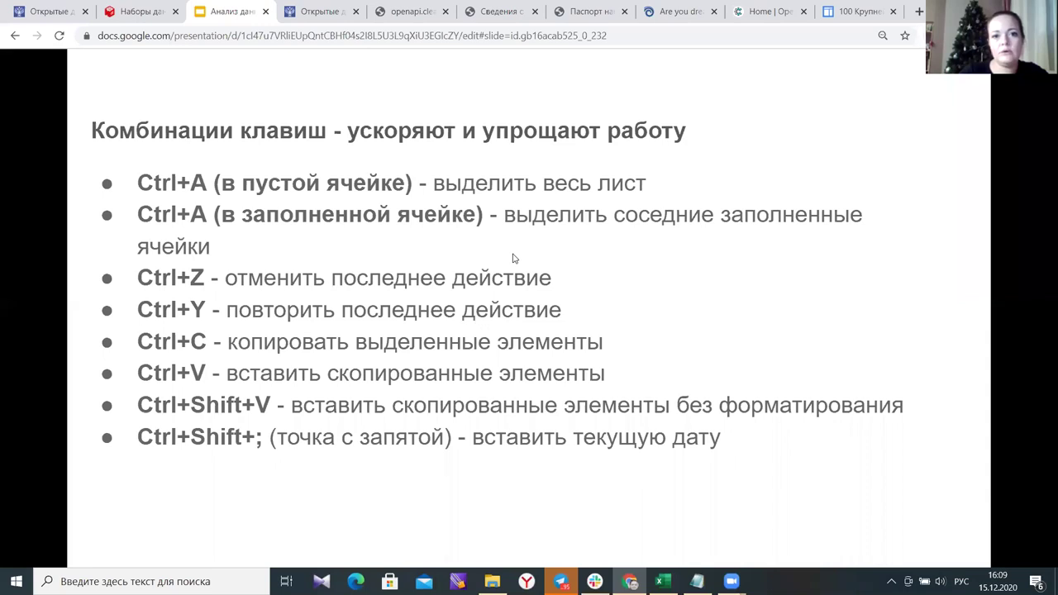
# Open the statdata.ru page on Russia's 100 largest cities and find the table dated 1 January 2020.
pyautogui.hotkey('ctrl', '9')
pyautogui.scroll(-5, 683, 285)
pyautogui.click(872, 216)
pyautogui.scroll(4, 871, 216)
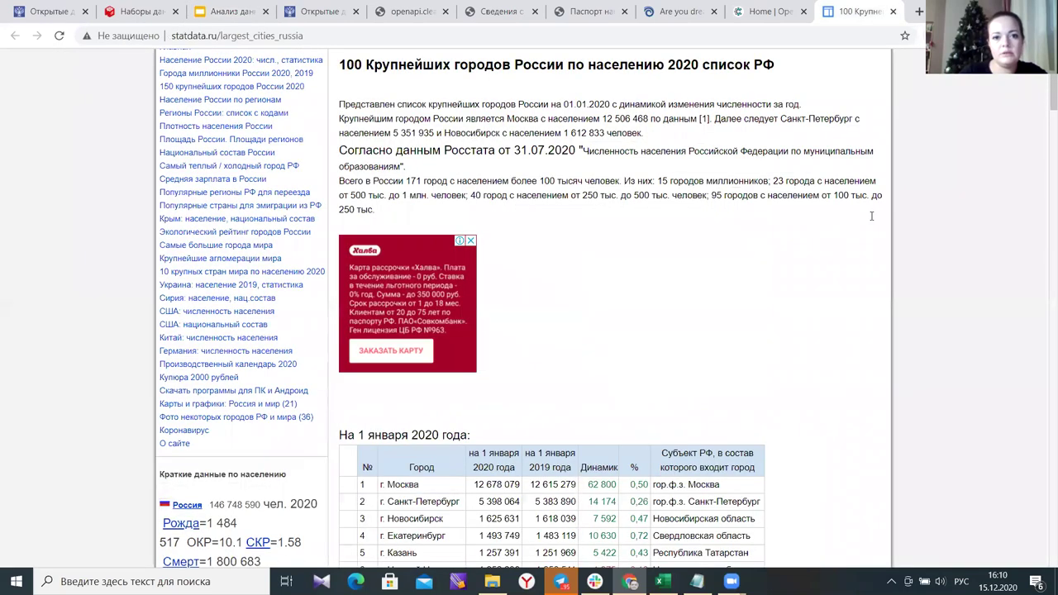
pyautogui.scroll(1, 602, 361)
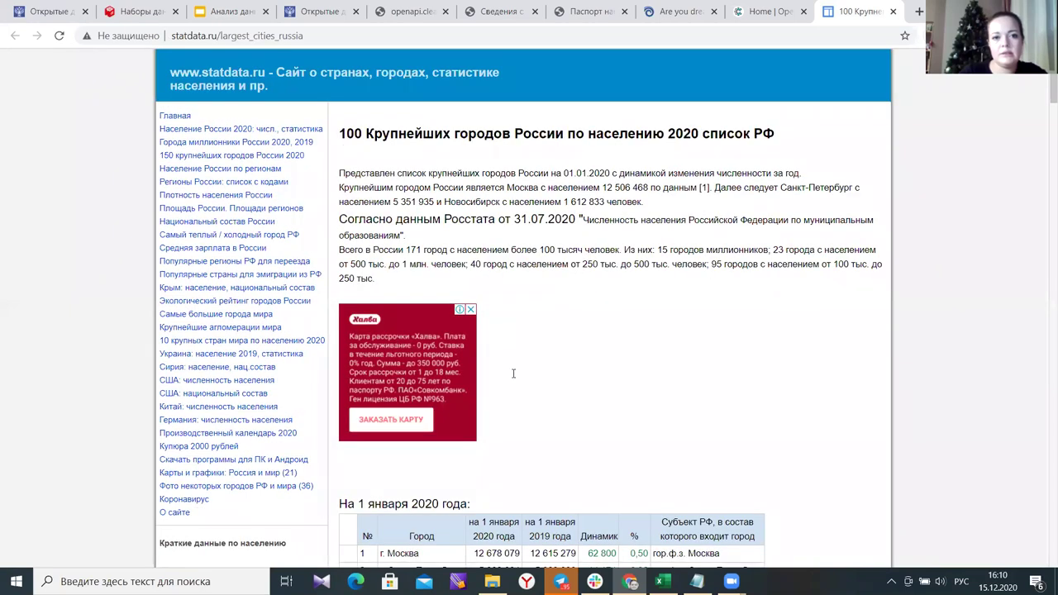
pyautogui.scroll(-4, 513, 371)
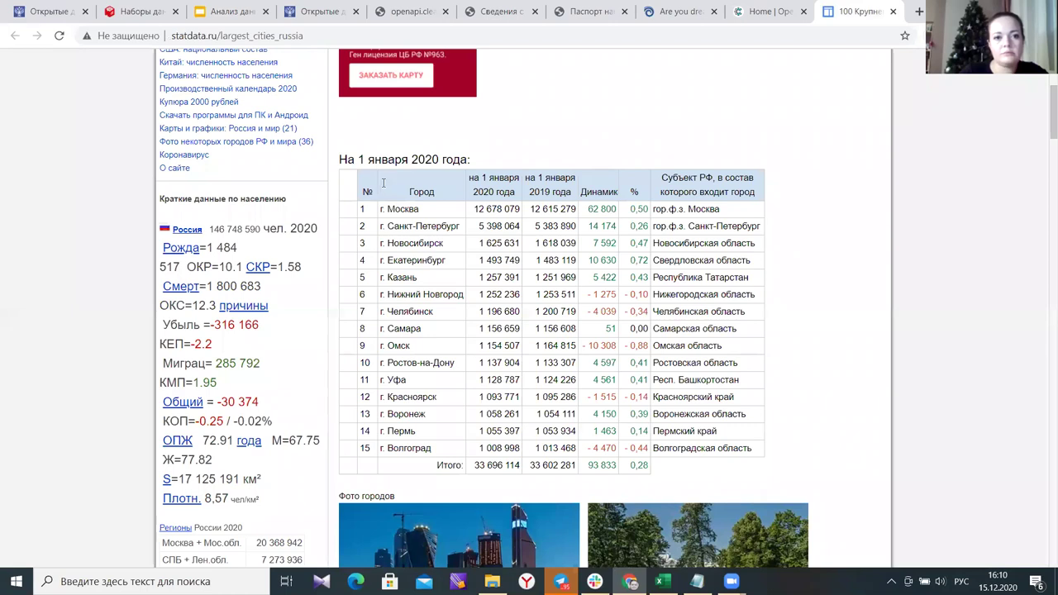
# Select and copy the entire 1 January 2020 city population table, from the header through the Итого row.
pyautogui.moveTo(382, 182); pyautogui.dragTo(424, 243)
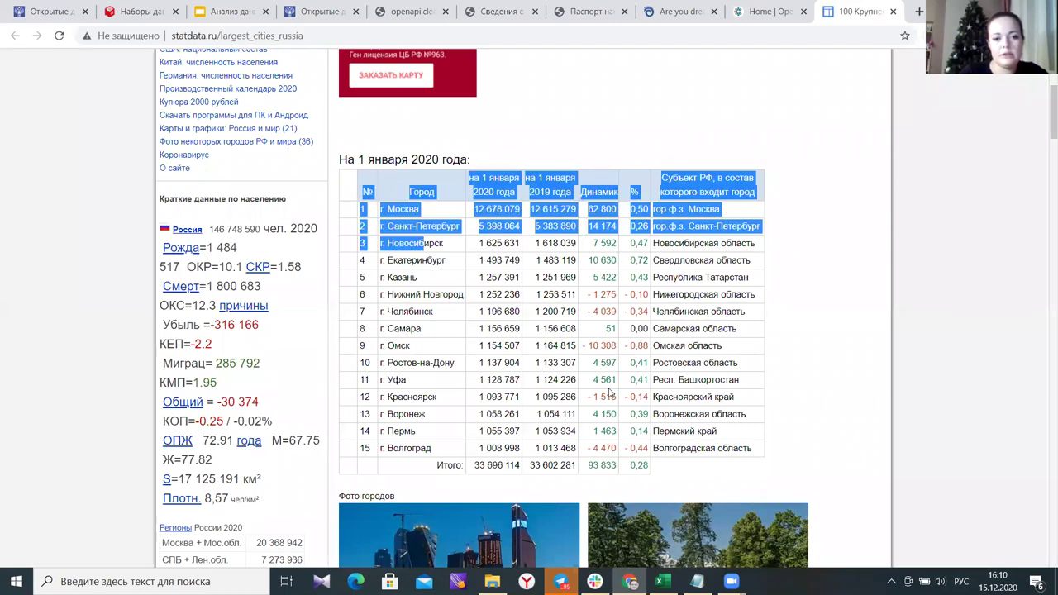
pyautogui.scroll(2, 538, 243)
pyautogui.click(538, 243)
pyautogui.scroll(-2, 538, 243)
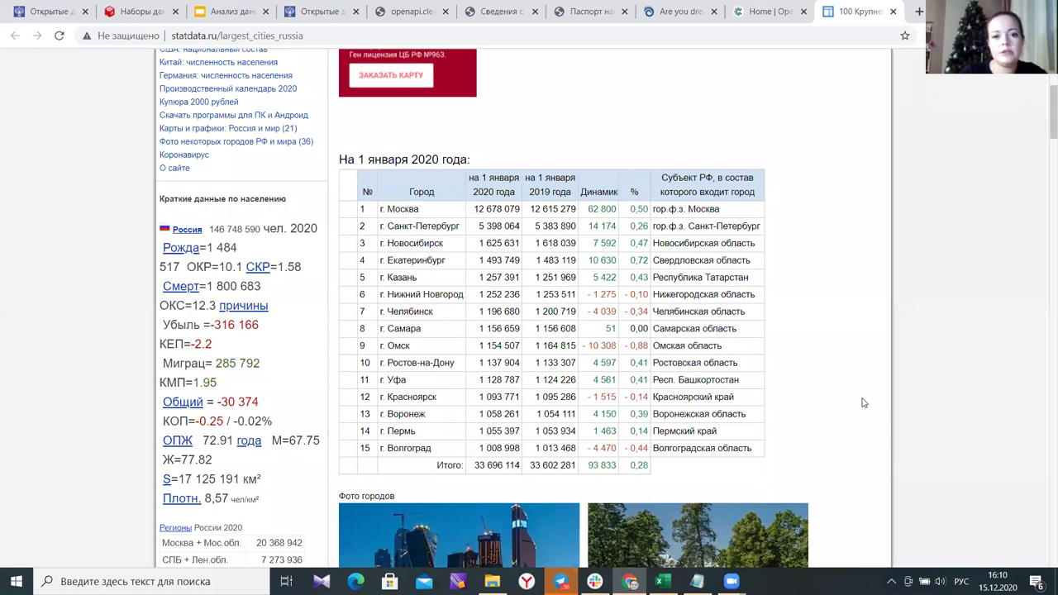
pyautogui.moveTo(363, 175); pyautogui.dragTo(669, 482)
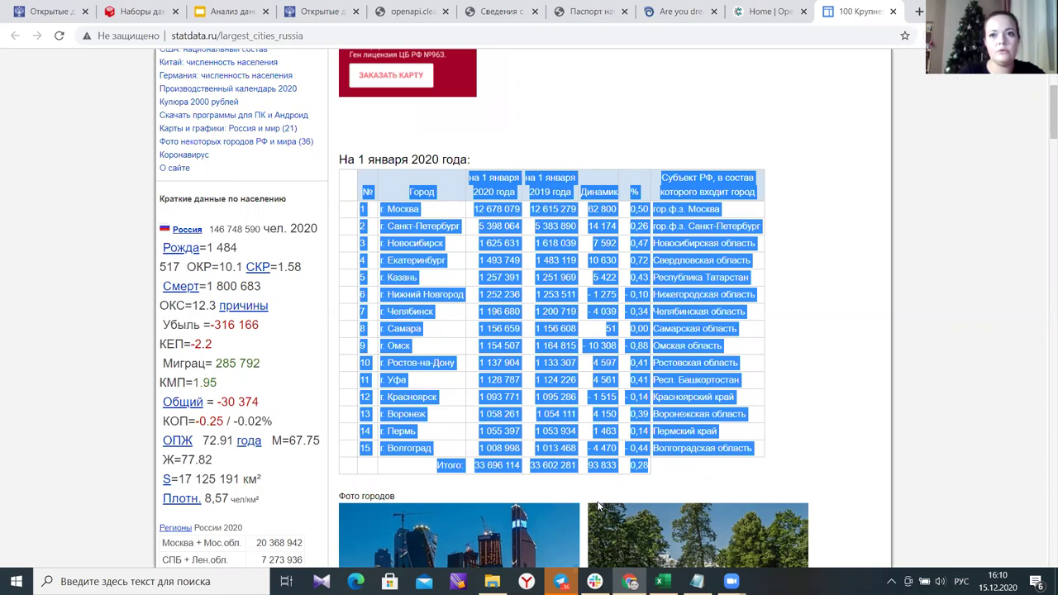
# Switch to the Excel workbook Книга1 and paste the copied city table into cell A1 of Лист6.
pyautogui.click(660, 581)
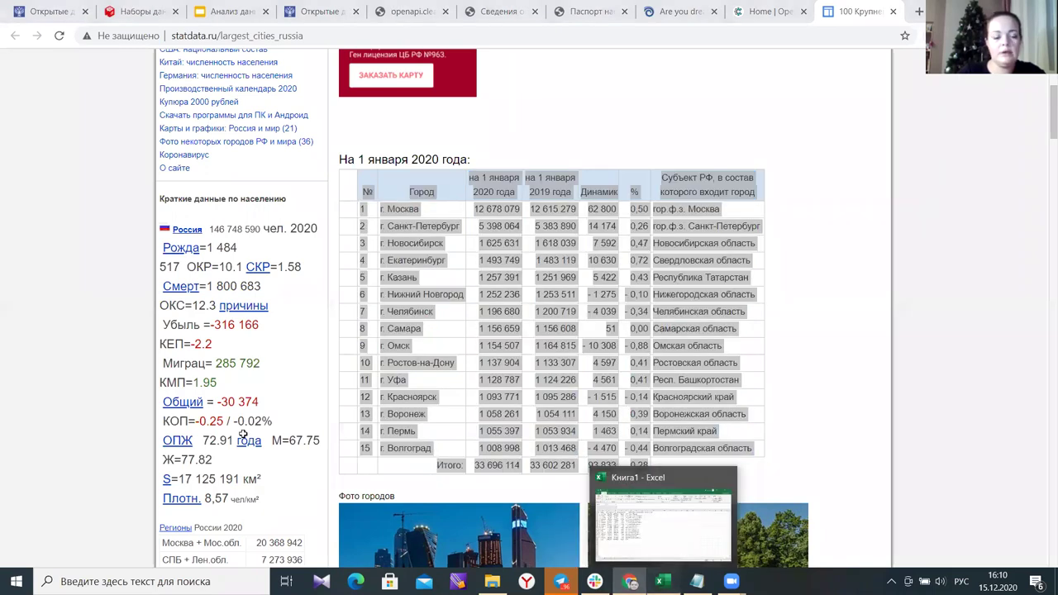
pyautogui.click(641, 496)
pyautogui.click(295, 465)
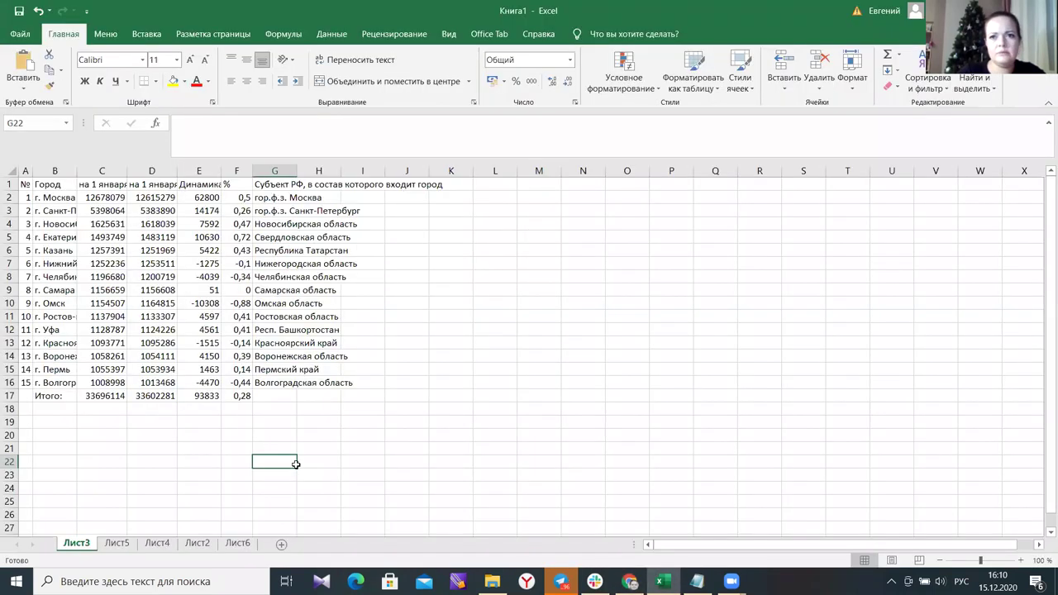
pyautogui.click(238, 543)
pyautogui.click(66, 223)
pyautogui.click(42, 186)
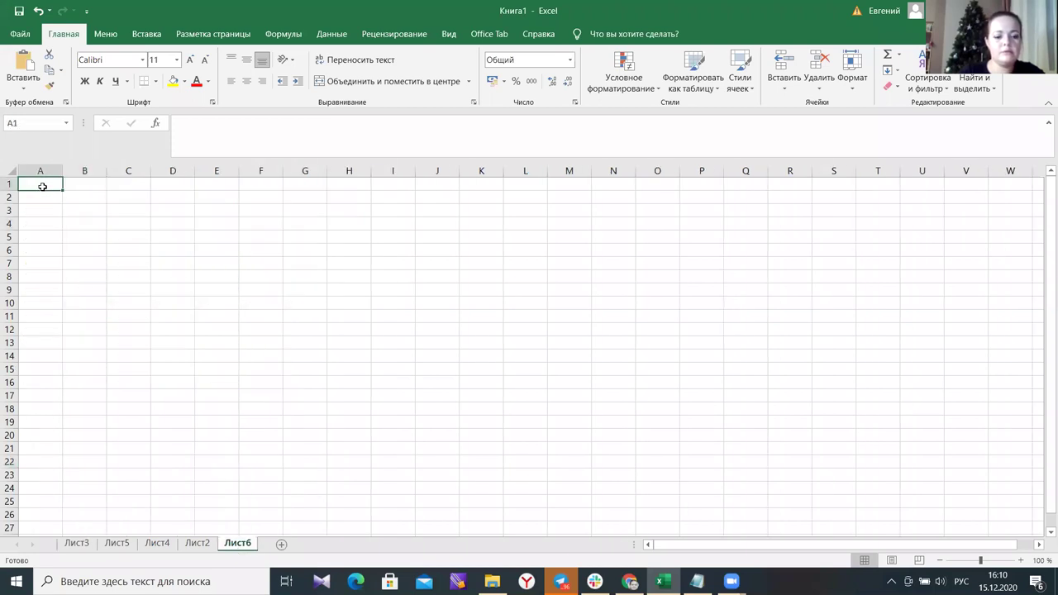
pyautogui.hotkey('ctrl', 'v')
pyautogui.scroll(-7, 550, 254)
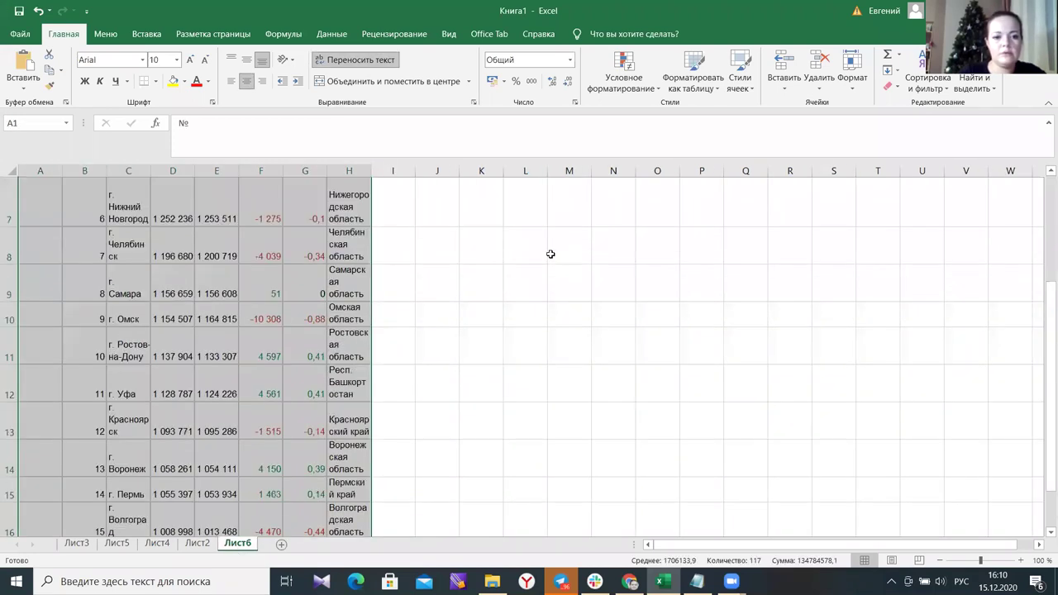
pyautogui.scroll(7, 550, 253)
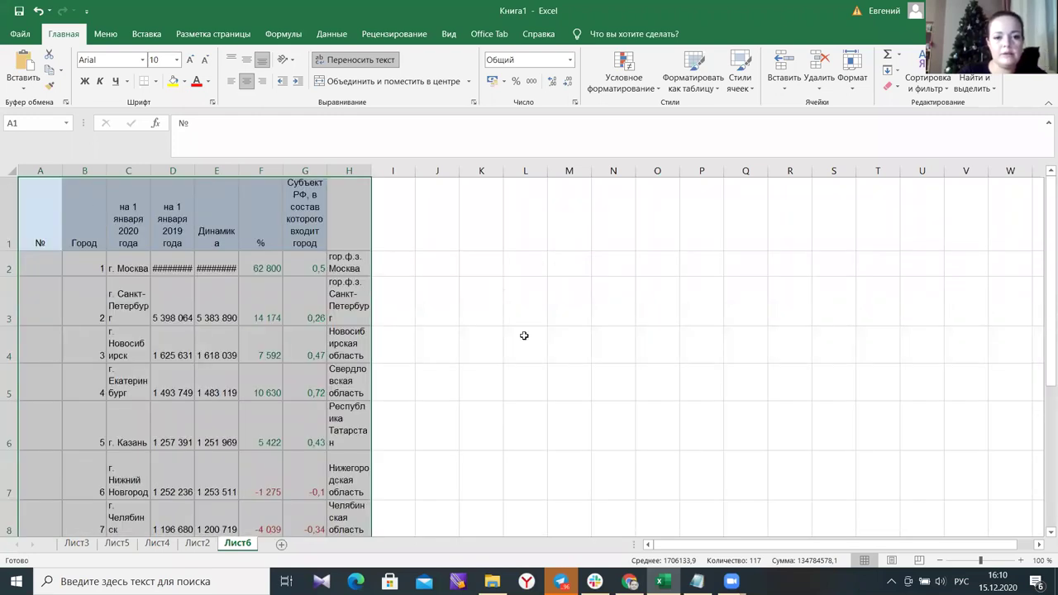
pyautogui.click(530, 228)
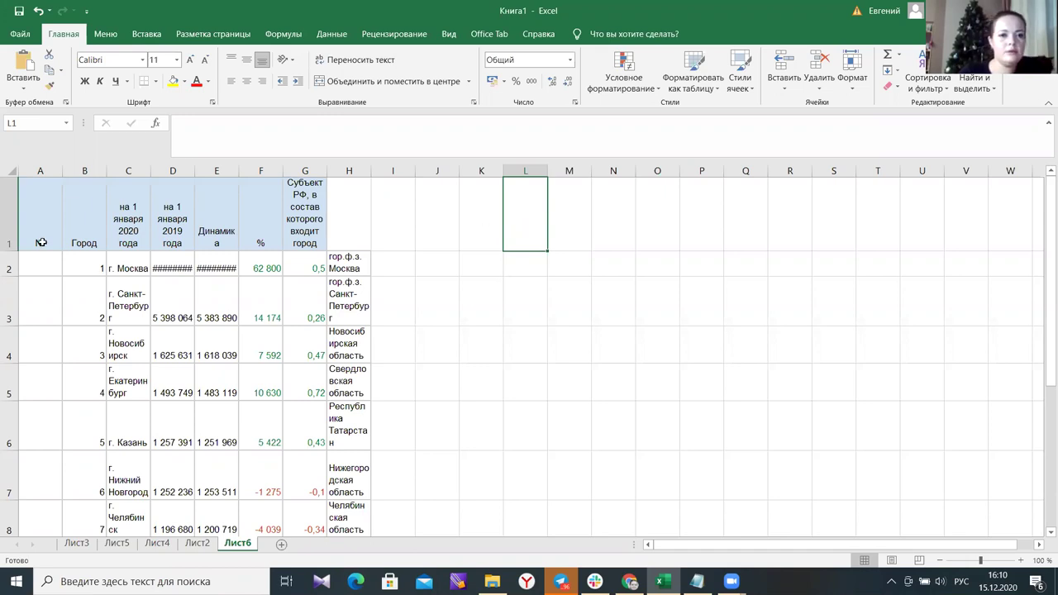
# Select the whole pasted table A1:H17 on Лист6 and clear its formats.
pyautogui.press('Left')
pyautogui.press('Down')
pyautogui.press('Down')
pyautogui.moveTo(416, 318); pyautogui.dragTo(361, 322)
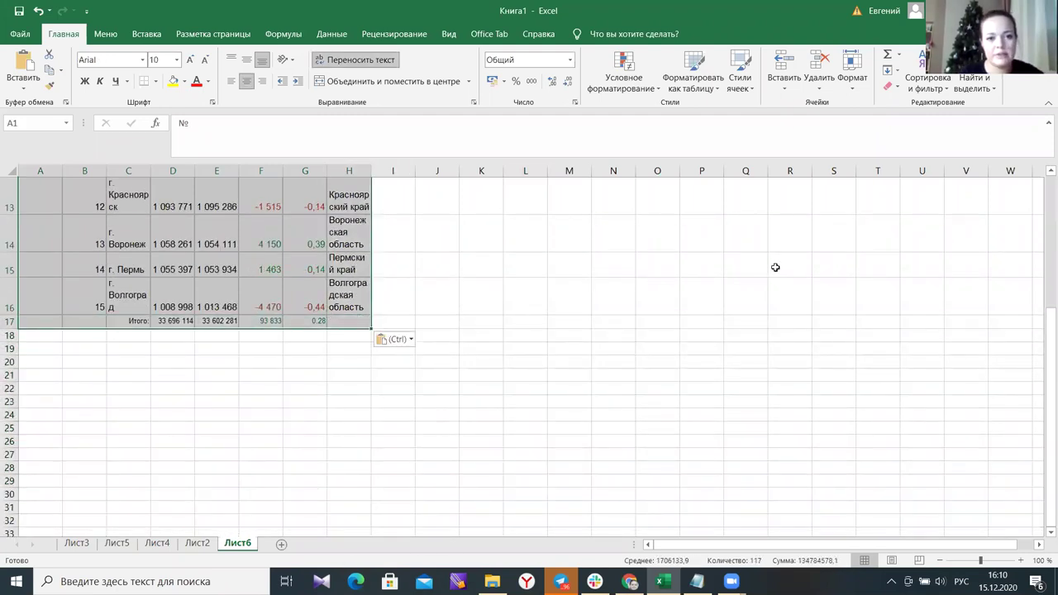
pyautogui.click(895, 87)
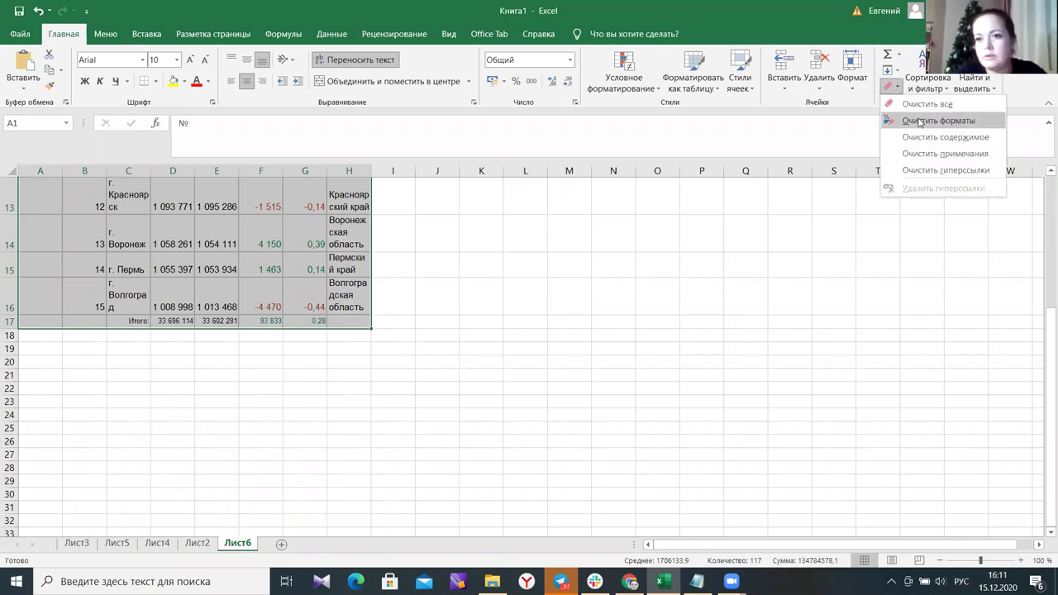
pyautogui.click(920, 121)
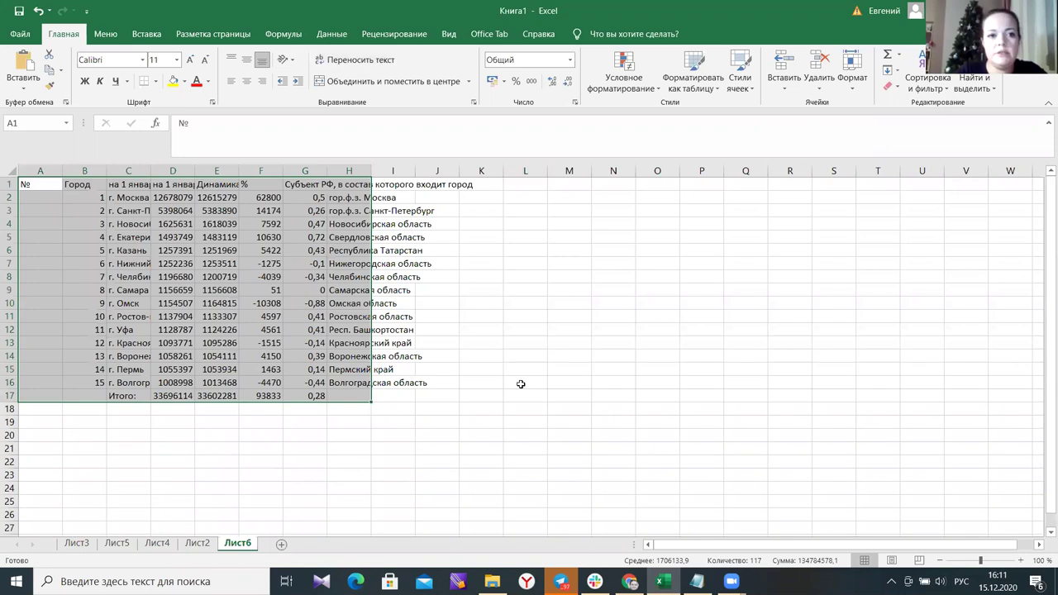
pyautogui.click(885, 89)
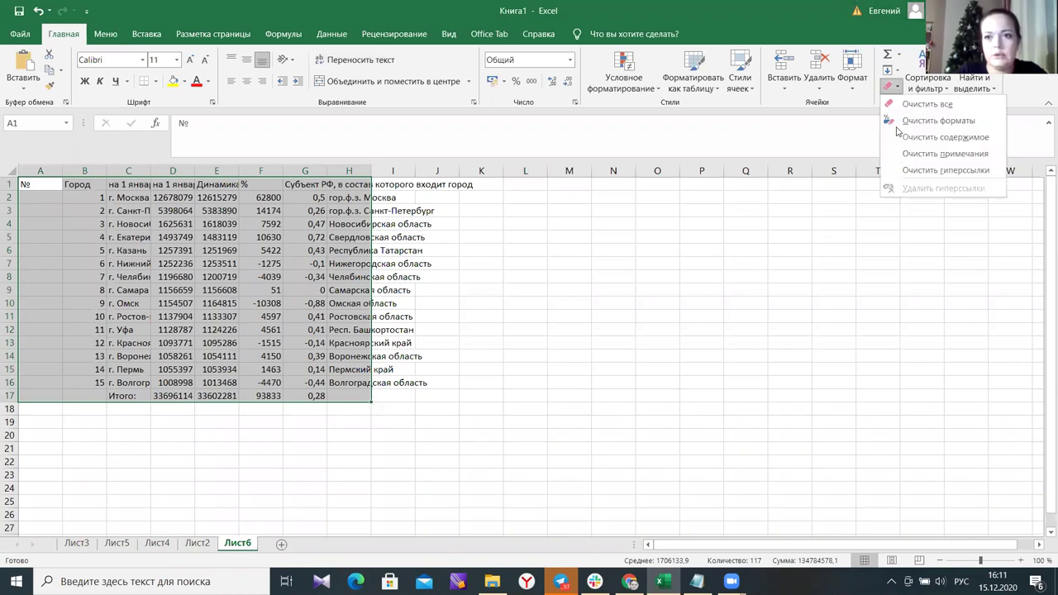
pyautogui.click(919, 121)
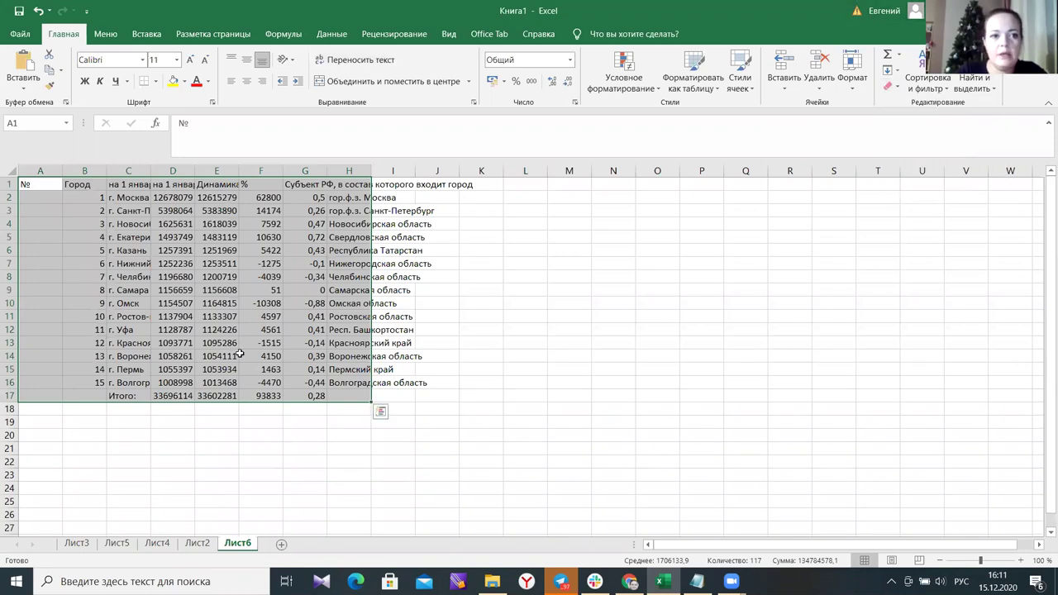
# Open Лист4 and review the number formats available for the unformatted value in cell A2.
pyautogui.click(198, 544)
pyautogui.click(161, 543)
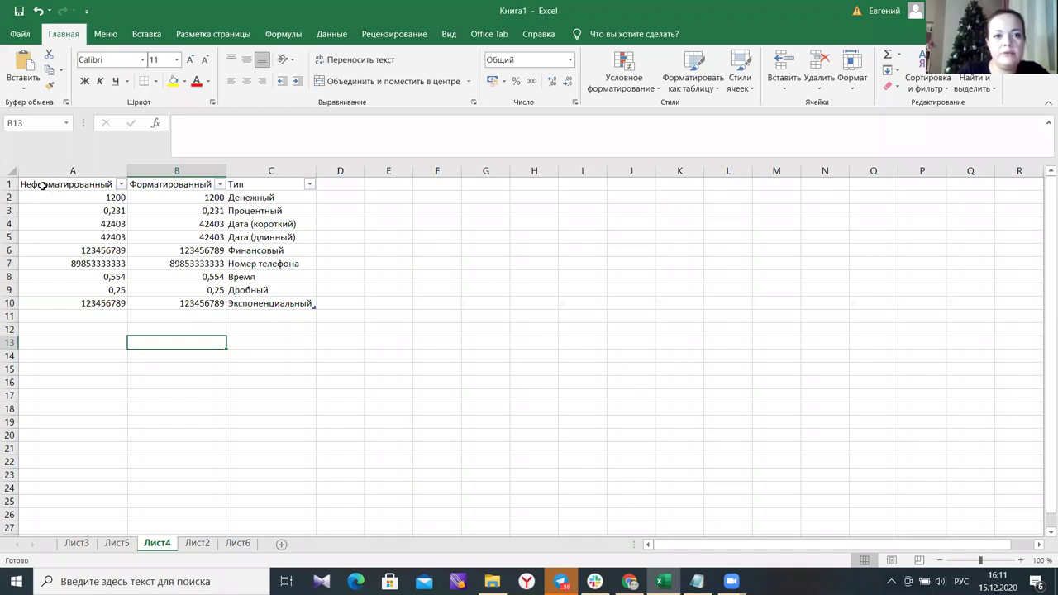
pyautogui.click(71, 197)
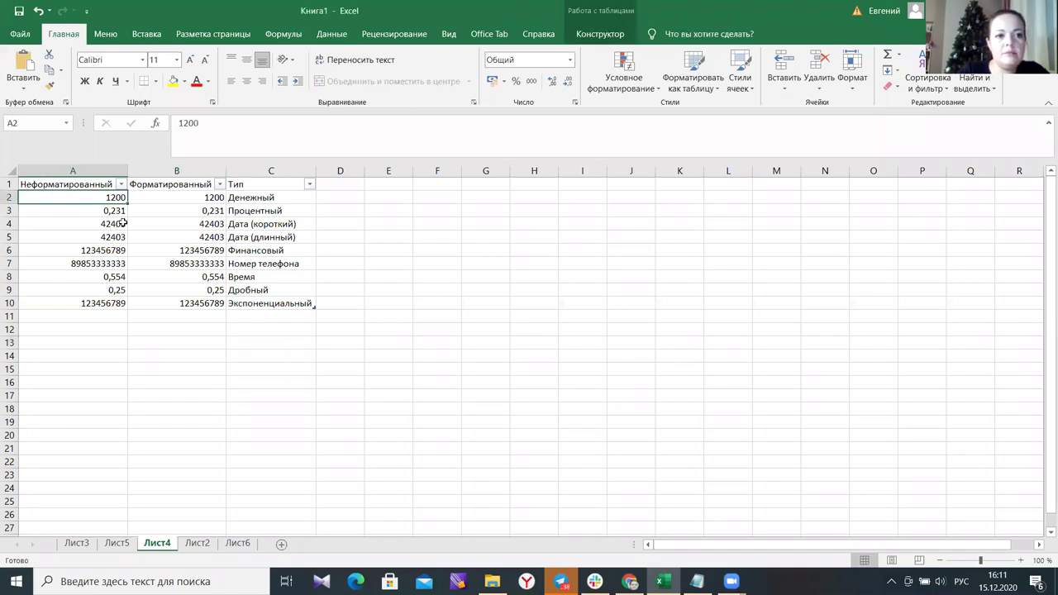
pyautogui.press('Up')
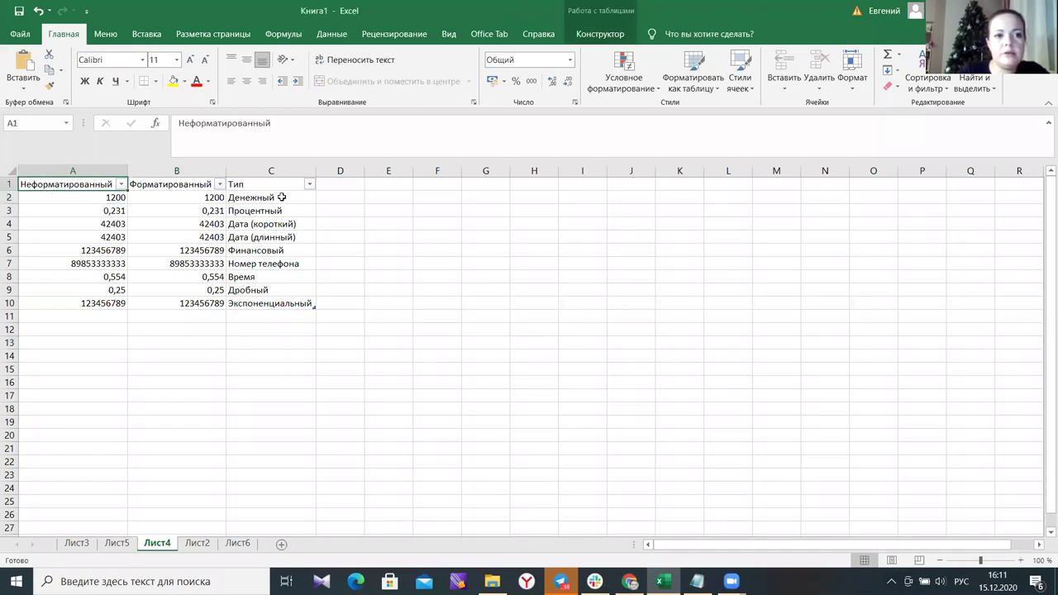
pyautogui.press('Down')
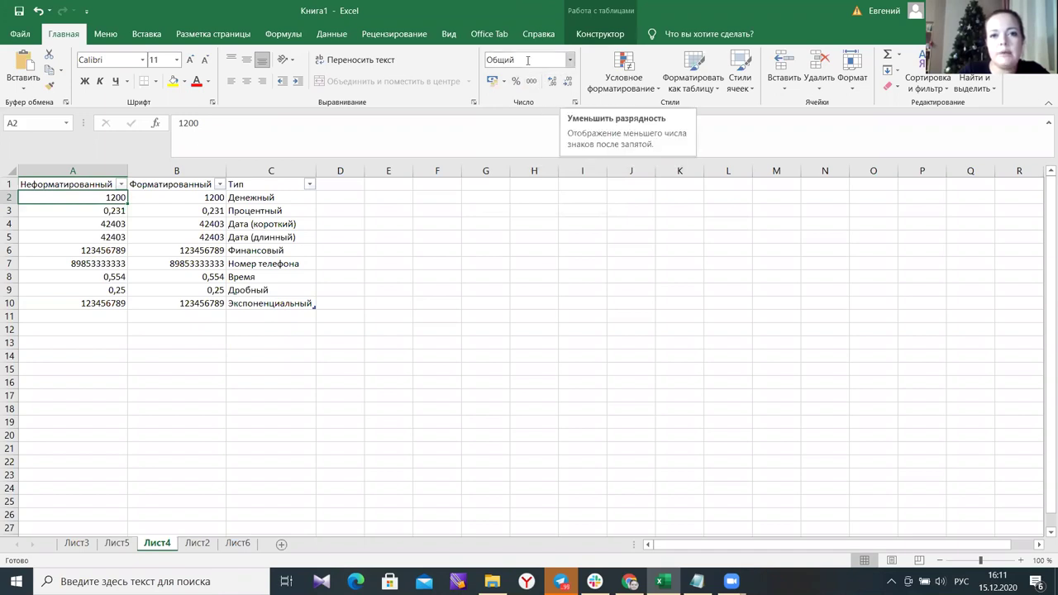
pyautogui.click(570, 61)
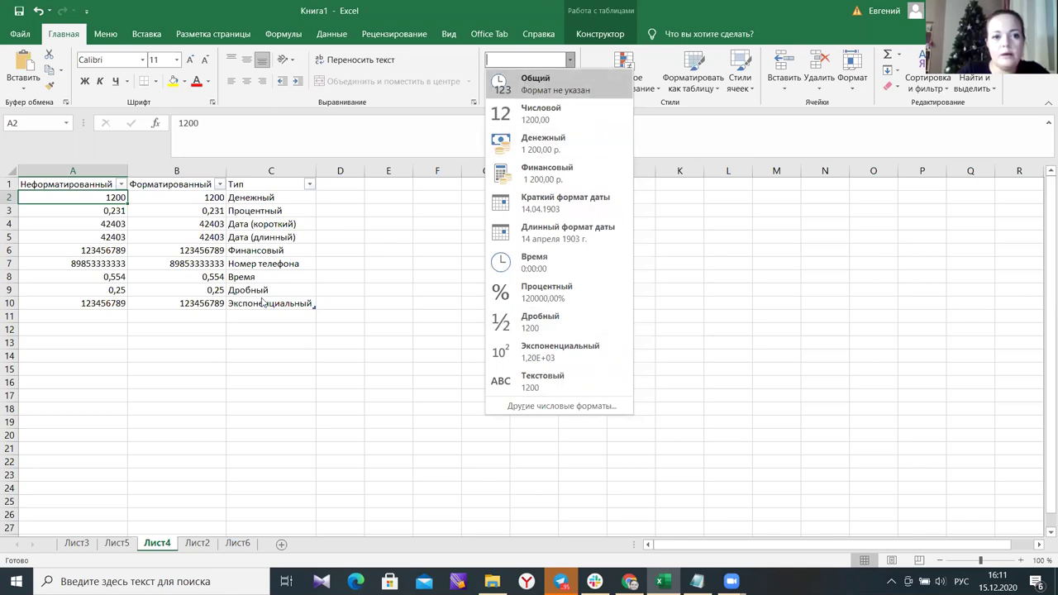
pyautogui.click(105, 202)
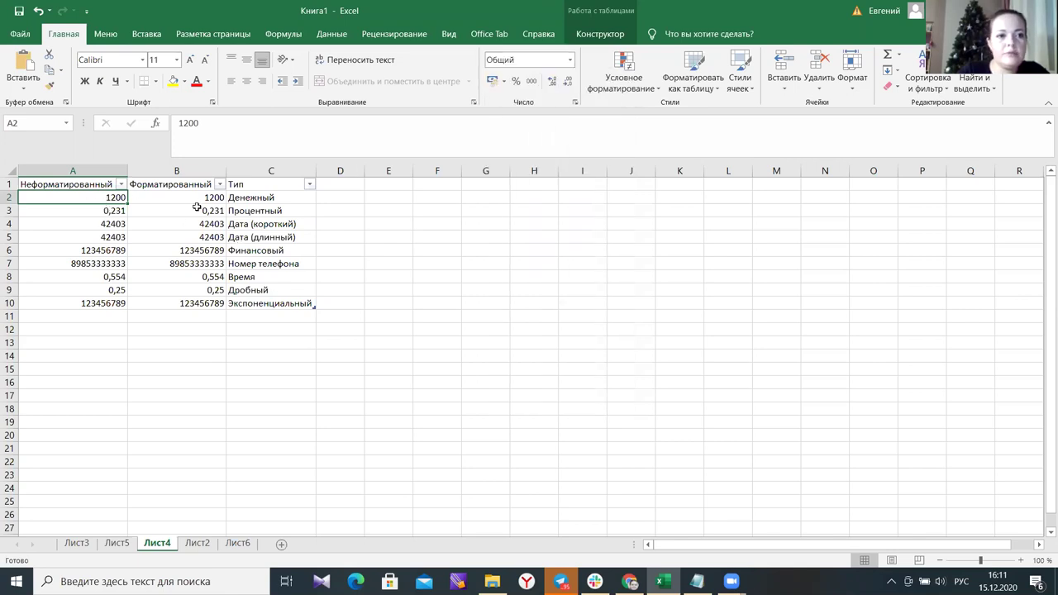
# Apply the Денежный number format to cell B2 in the Форматированный column.
pyautogui.click(194, 200)
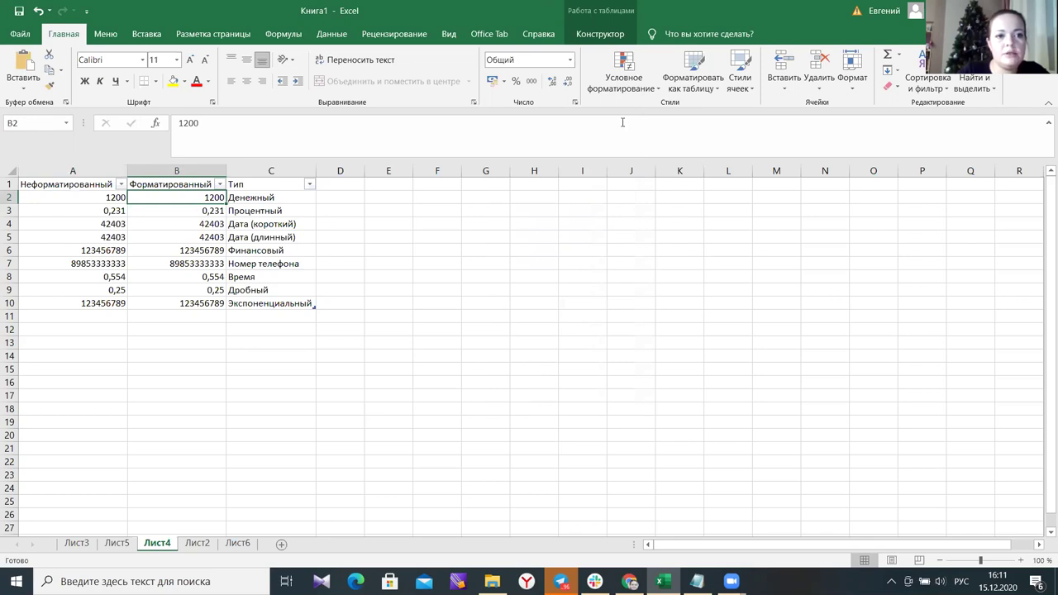
pyautogui.click(570, 59)
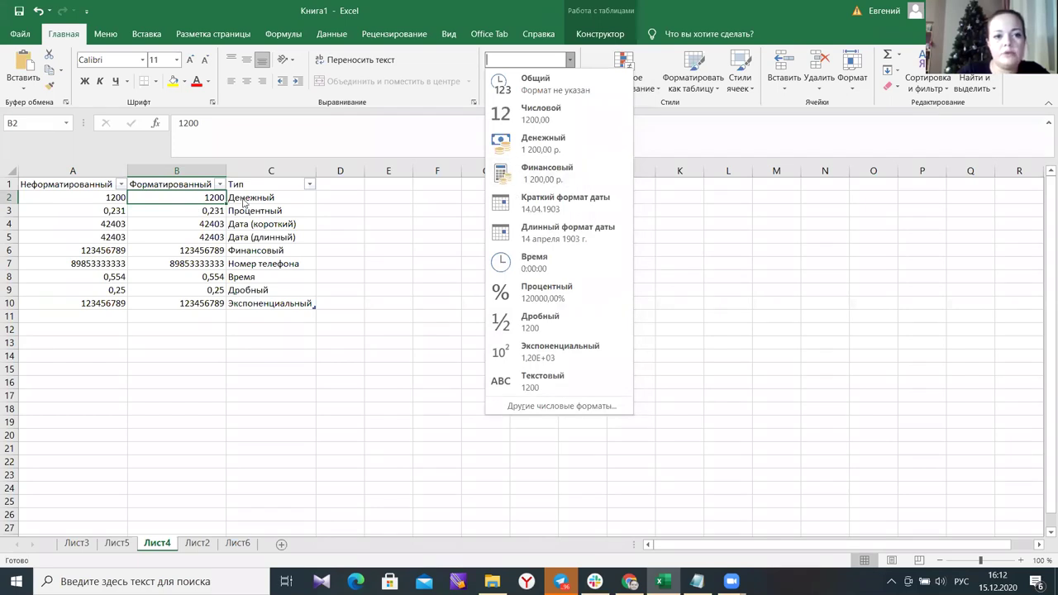
pyautogui.click(562, 147)
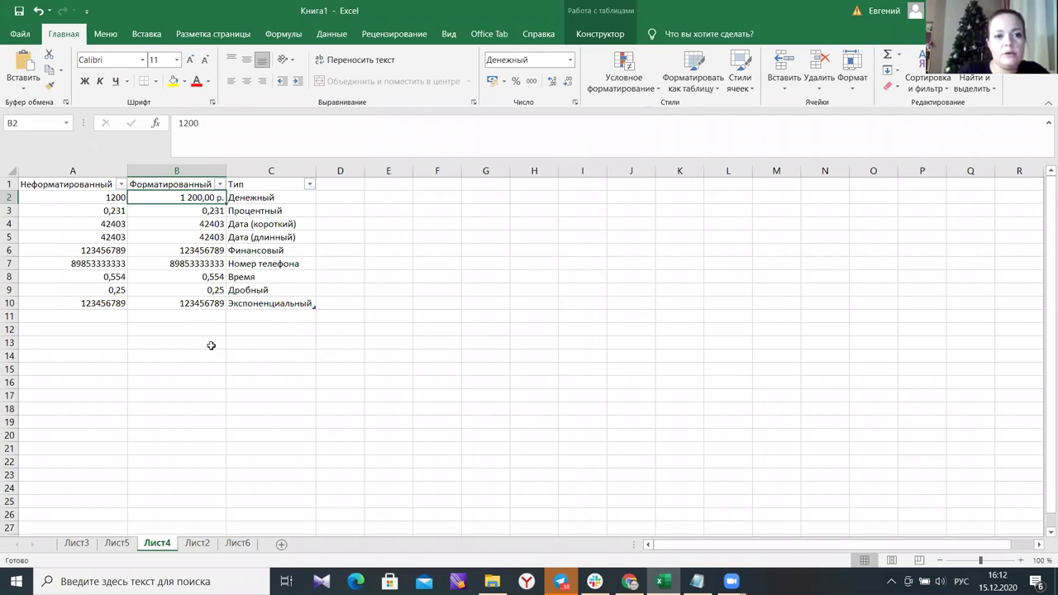
pyautogui.click(198, 212)
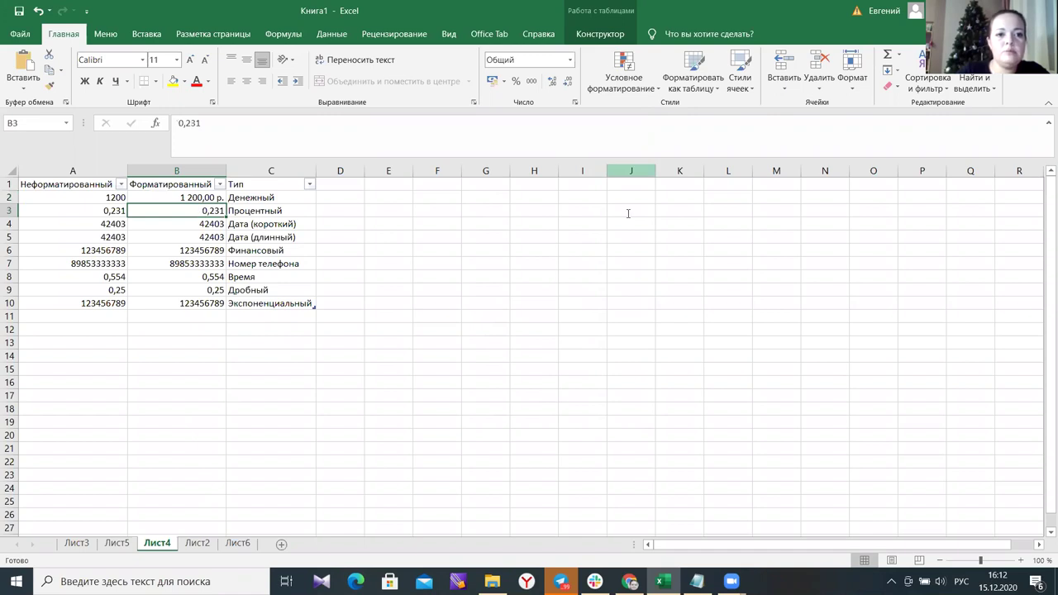
pyautogui.click(393, 214)
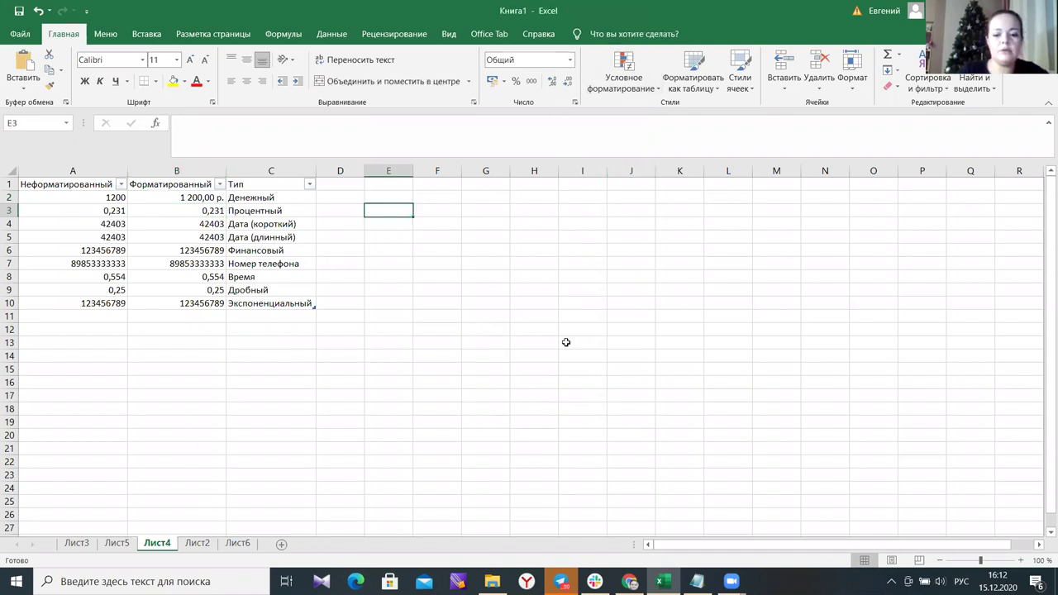
pyautogui.write('=')
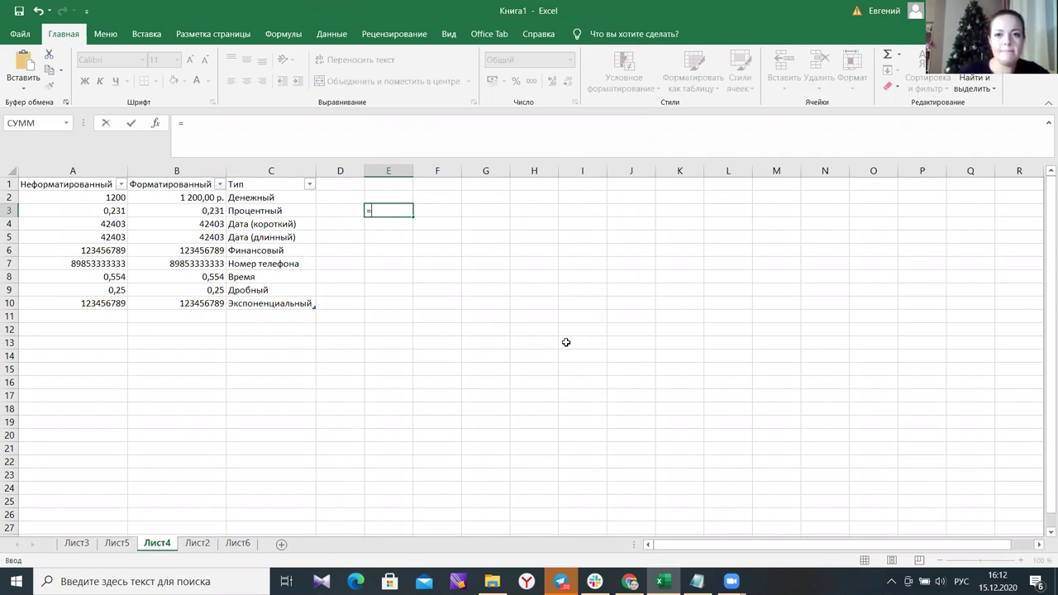
pyautogui.click(121, 209)
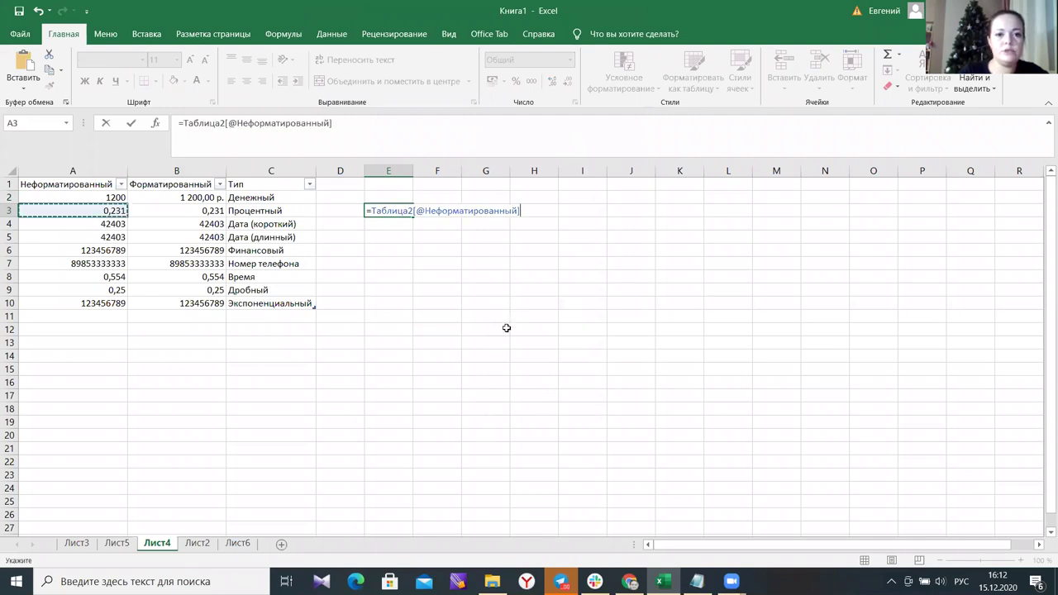
pyautogui.press('Escape')
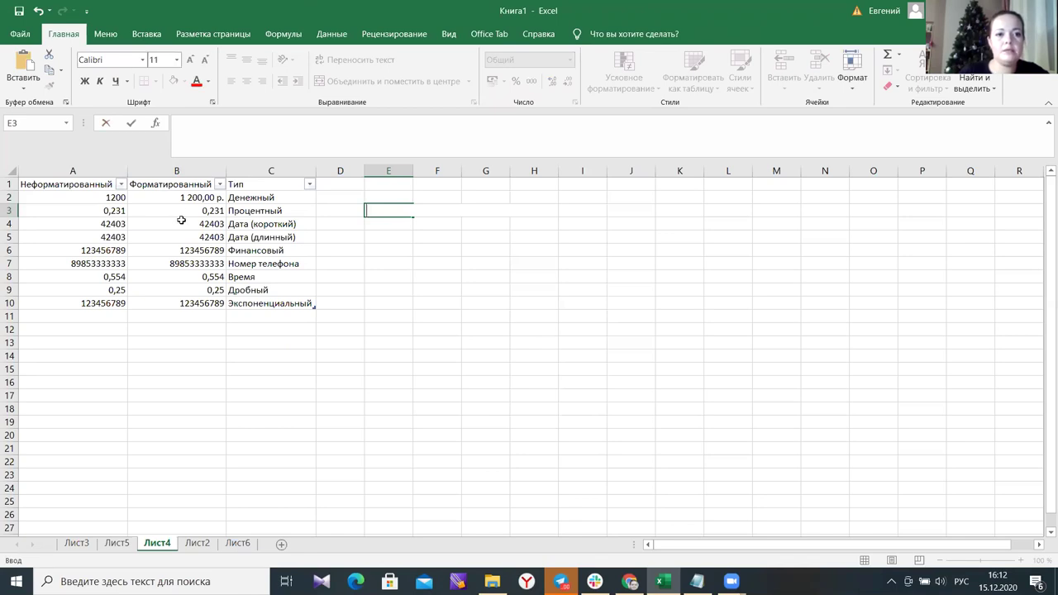
# Apply the Процентный number format to cell B3 in the Форматированный column.
pyautogui.click(182, 211)
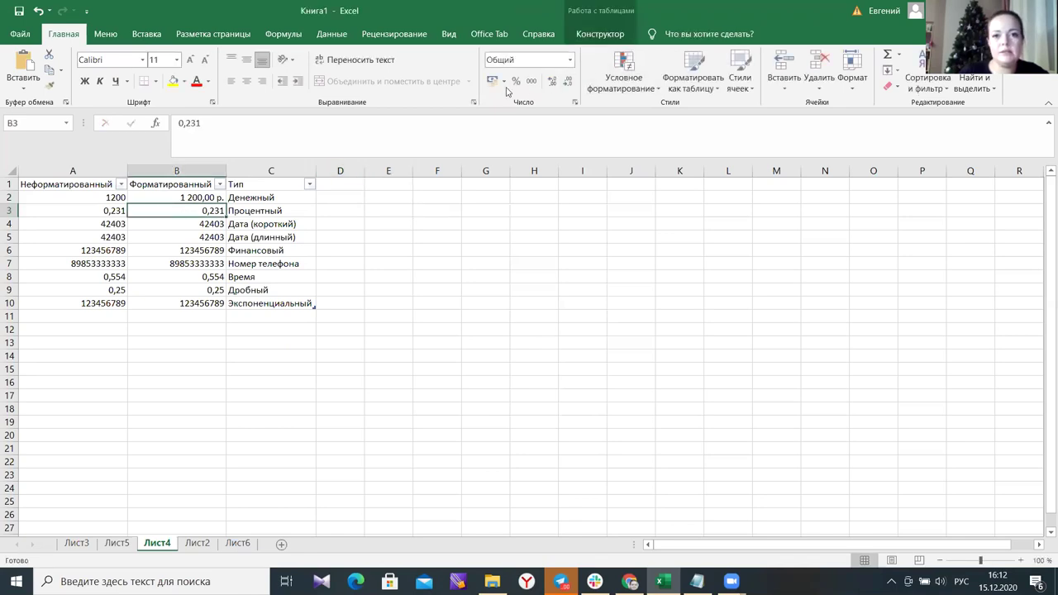
pyautogui.click(561, 61)
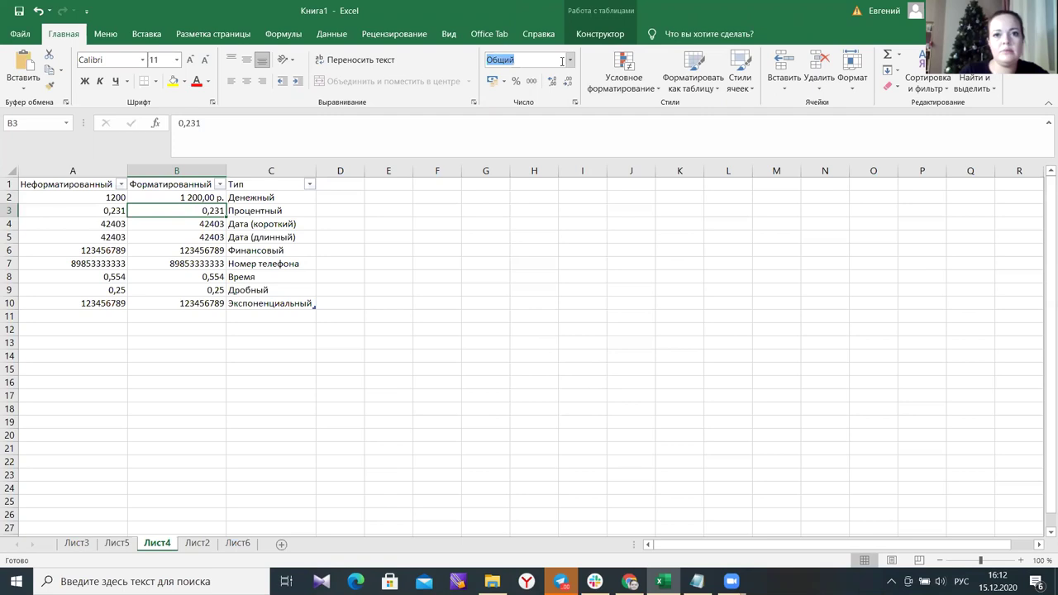
pyautogui.click(568, 61)
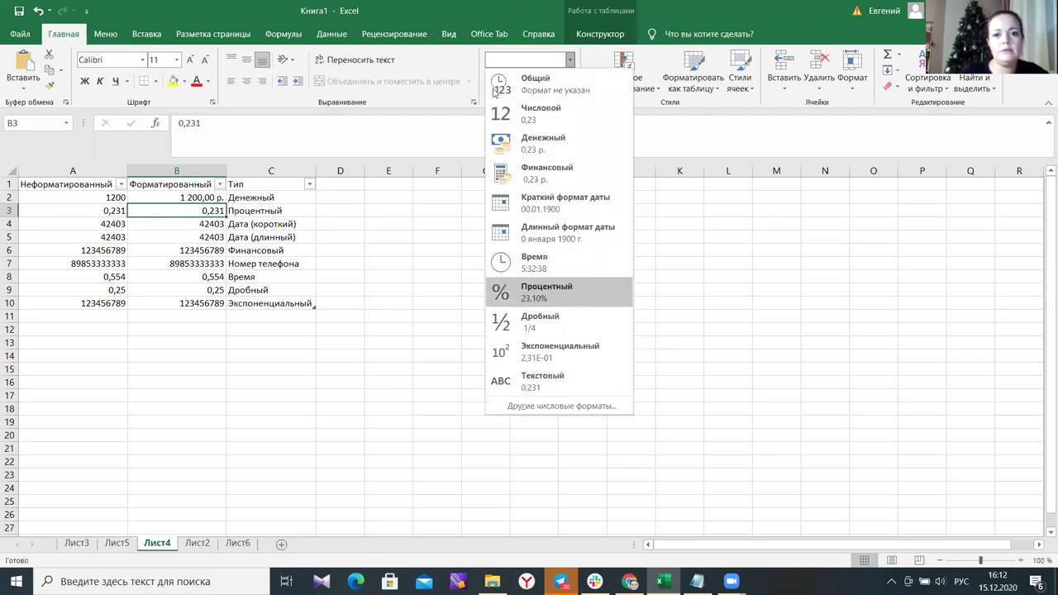
pyautogui.click(444, 141)
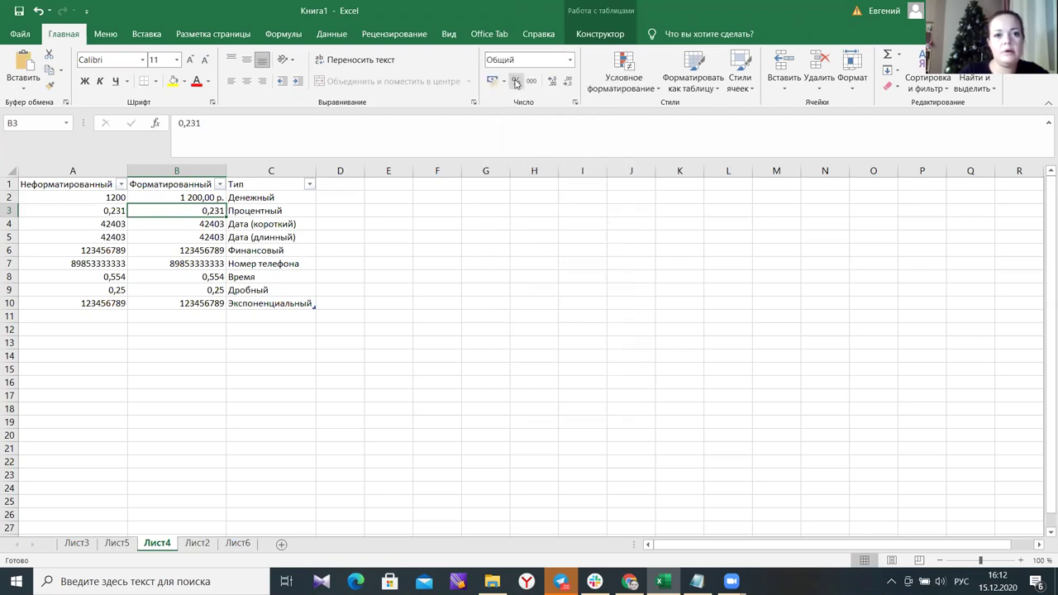
pyautogui.click(515, 84)
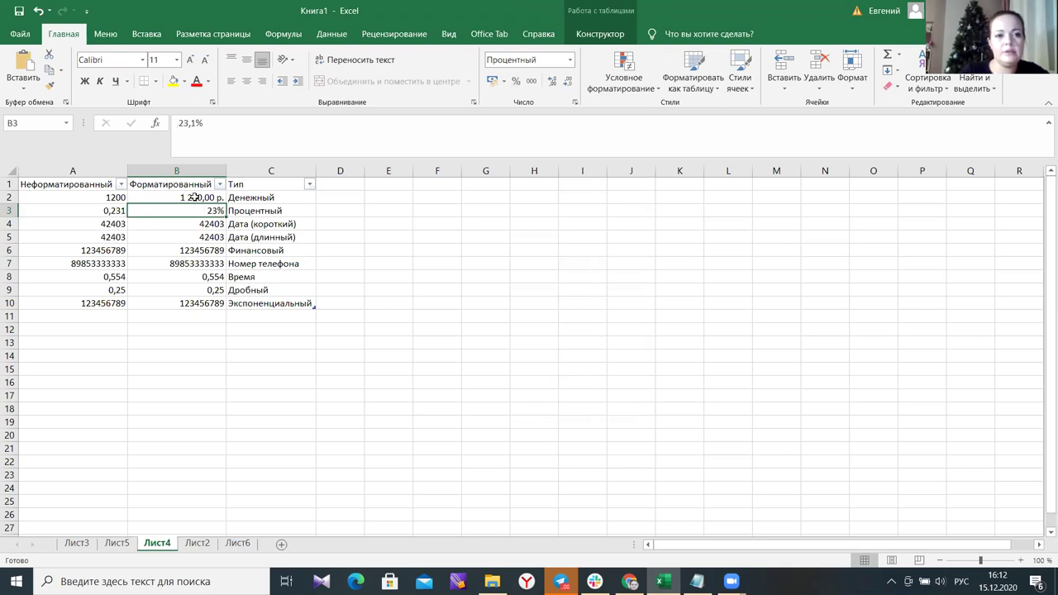
# Try the percent format on the whole range B3:B10 and undo it.
pyautogui.moveTo(201, 211); pyautogui.dragTo(210, 303)
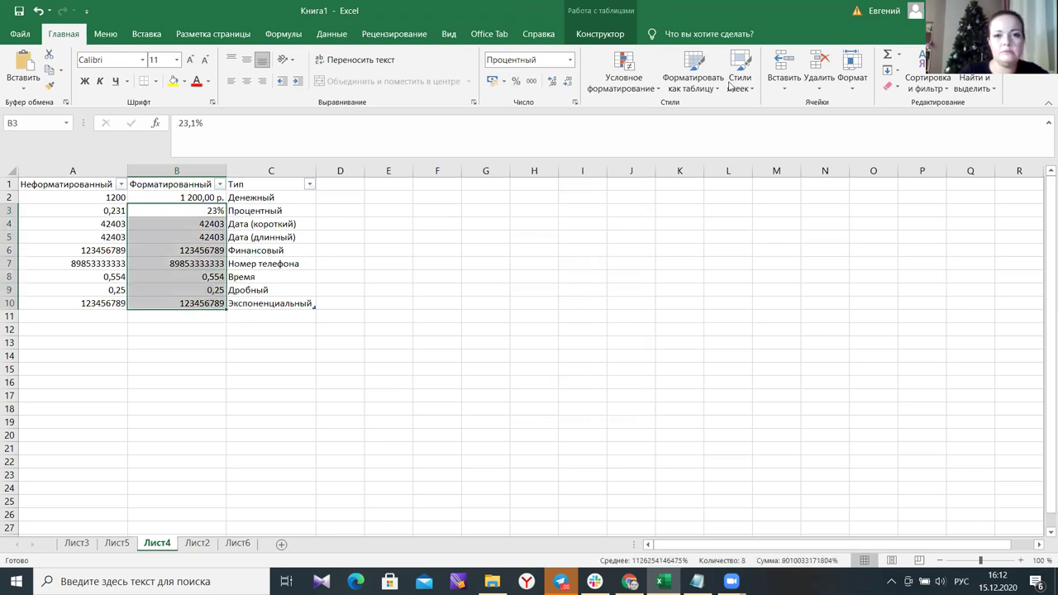
pyautogui.click(516, 83)
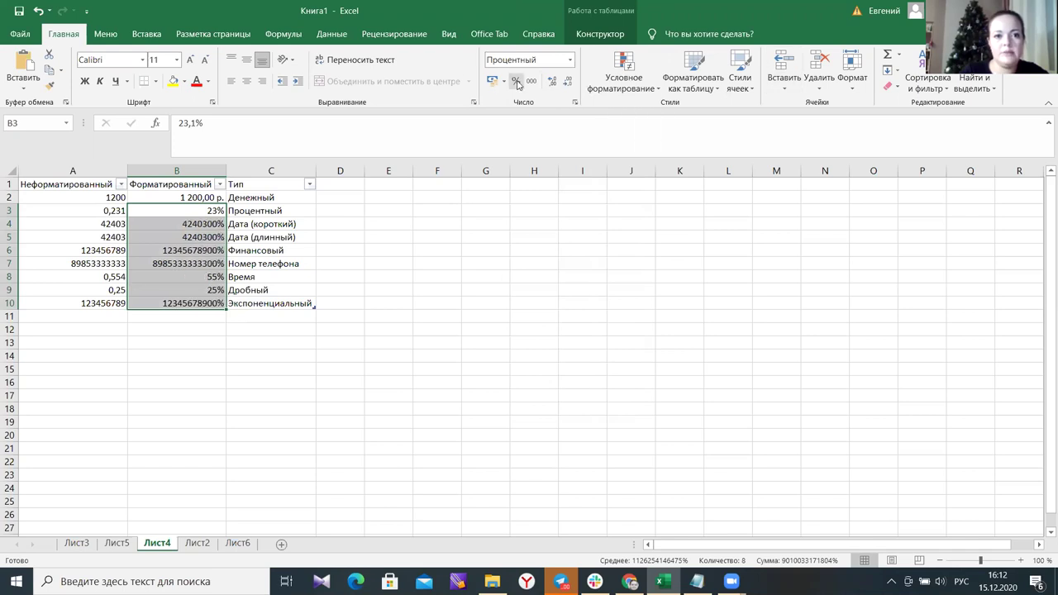
pyautogui.click(371, 314)
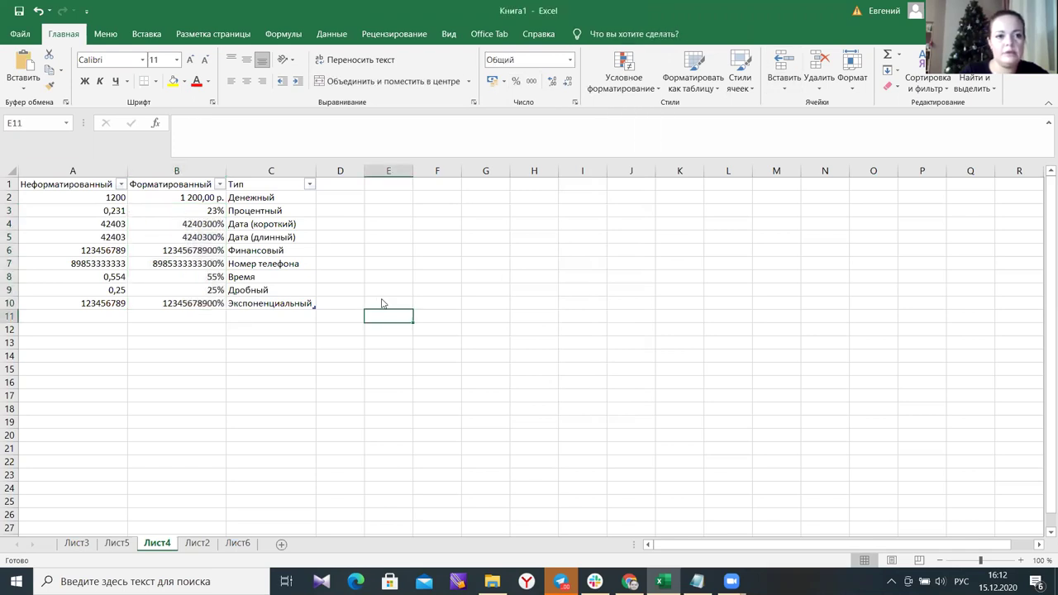
pyautogui.click(37, 12)
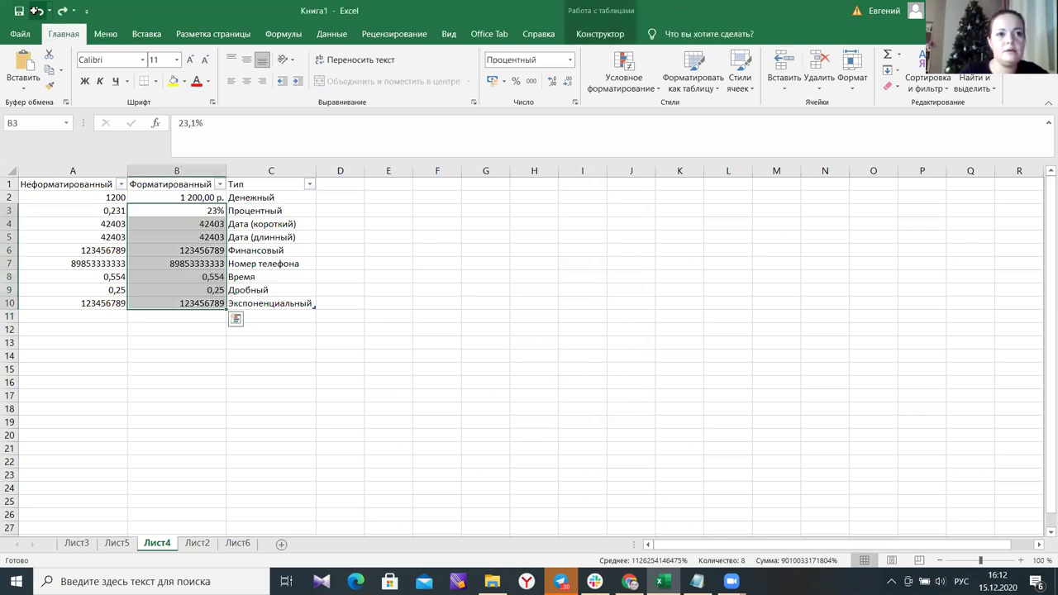
pyautogui.click(479, 329)
# Apply the Краткий формат даты number format to cell B4 in the Дата (короткий) row.
pyautogui.click(234, 250)
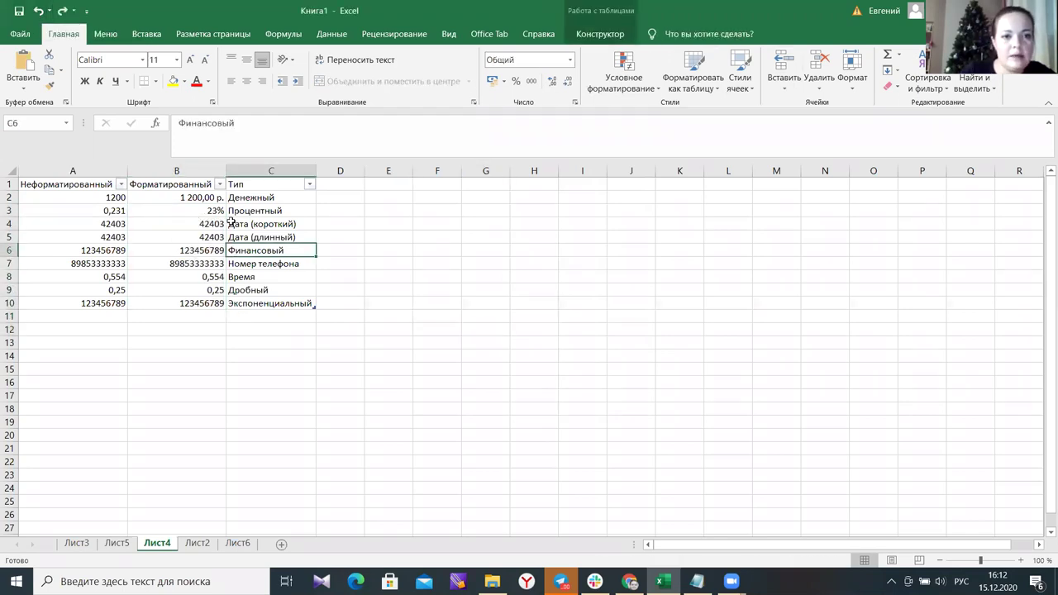
pyautogui.click(200, 224)
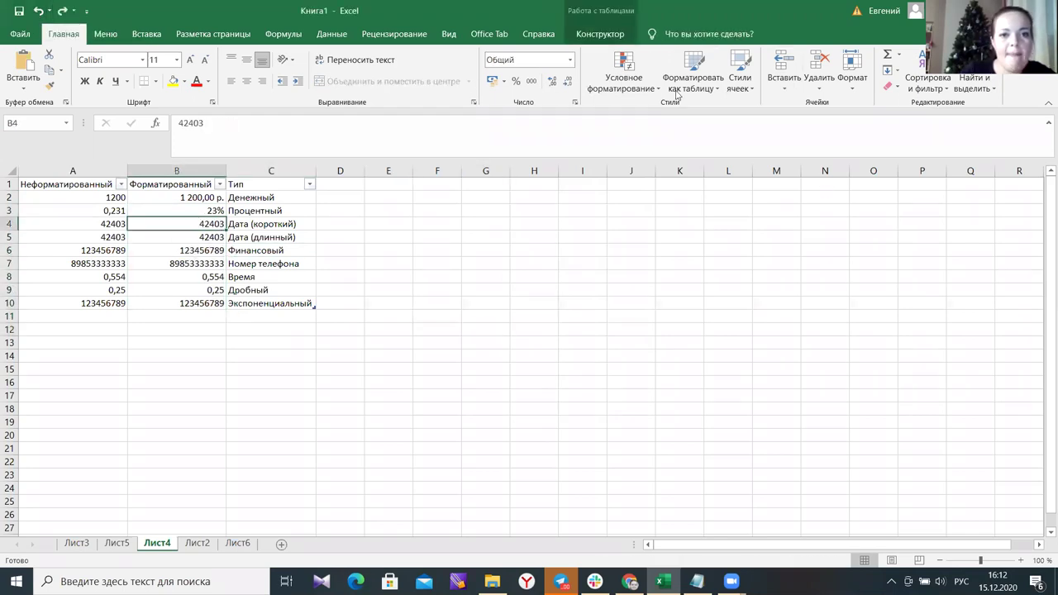
pyautogui.click(569, 60)
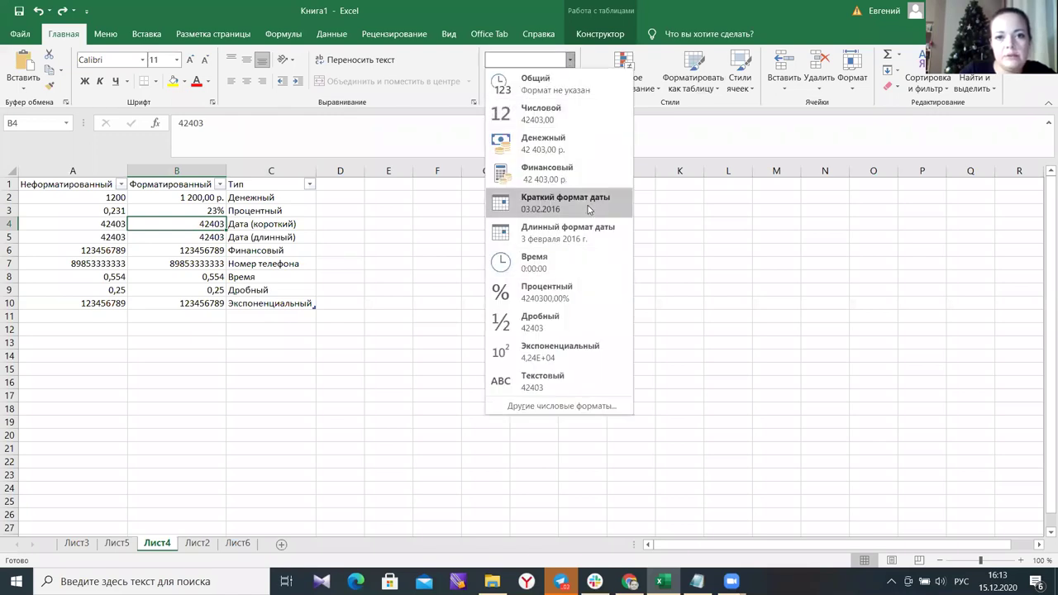
pyautogui.click(588, 209)
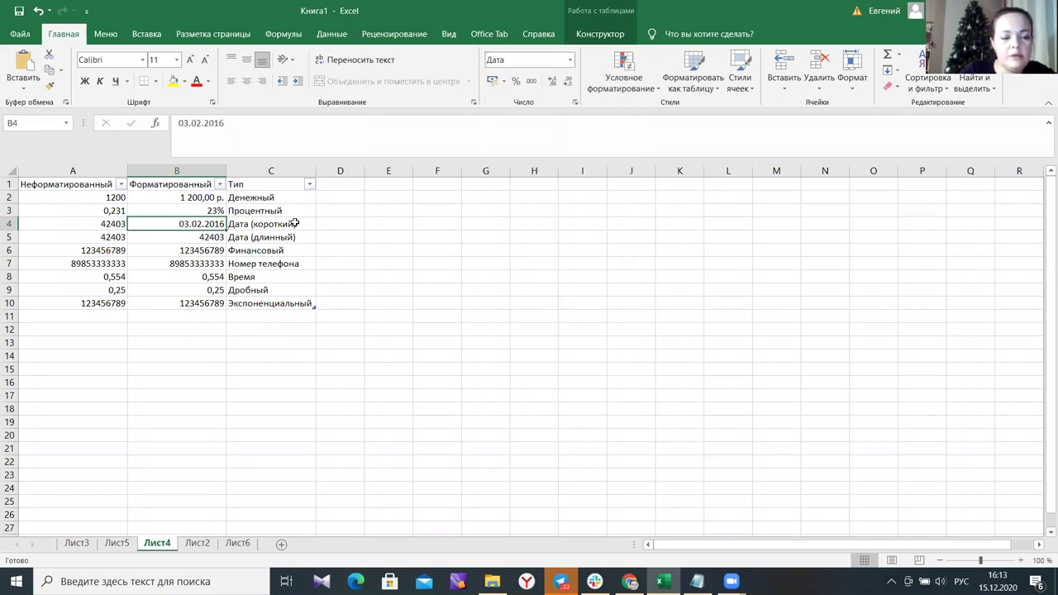
# Apply the Длинный формат даты number format to cell B5 in the Дата (длинный) row.
pyautogui.click(214, 237)
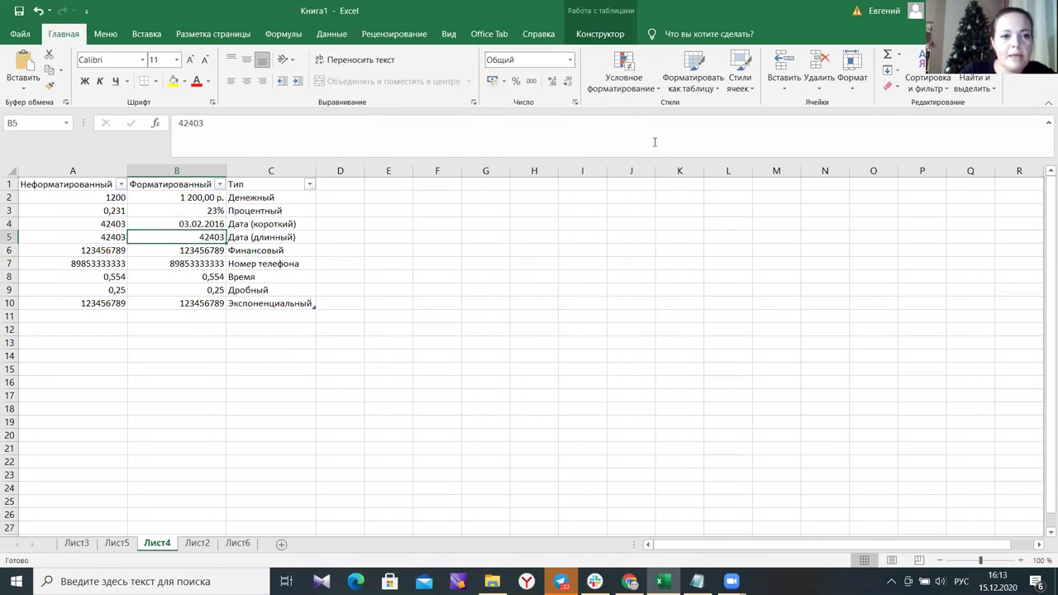
pyautogui.click(569, 62)
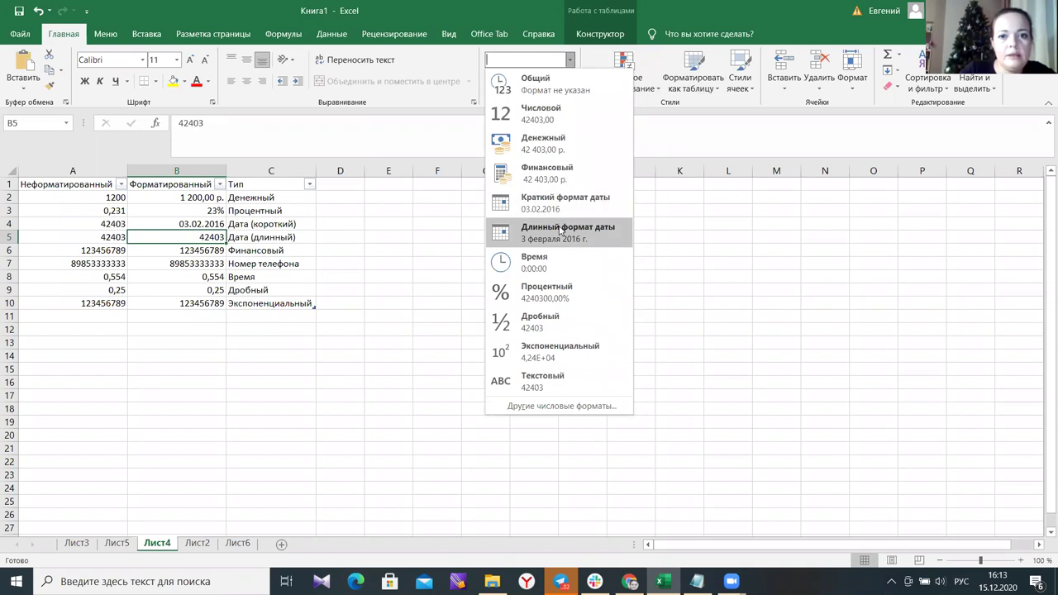
pyautogui.click(560, 233)
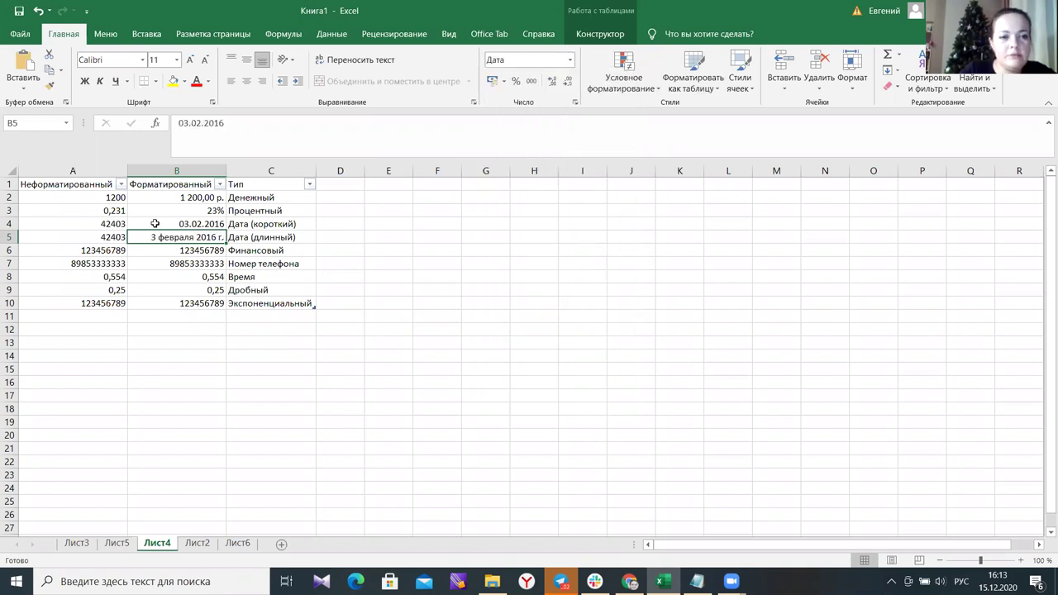
# Compare the unformatted date number in cell A4 with the formatted short date in cell B4.
pyautogui.press('Up')
pyautogui.press('Left')
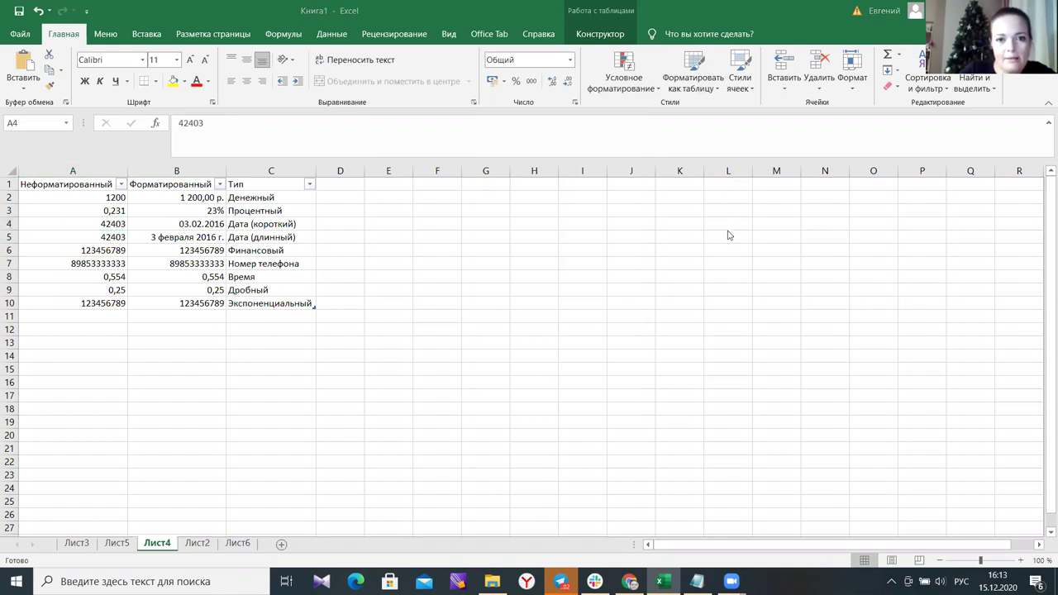
pyautogui.scroll(-1, 692, 241)
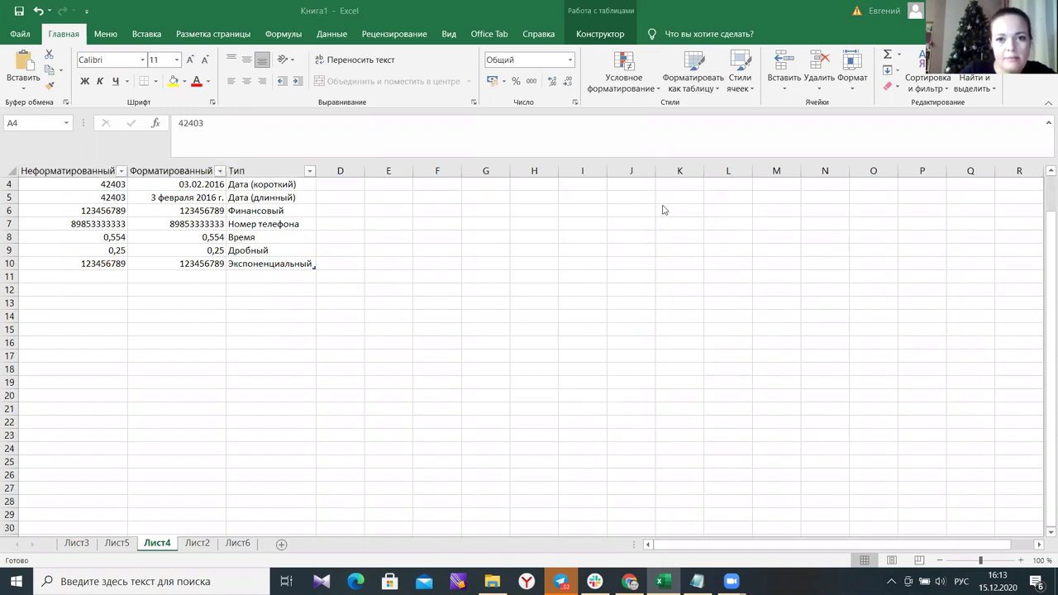
pyautogui.scroll(1, 695, 239)
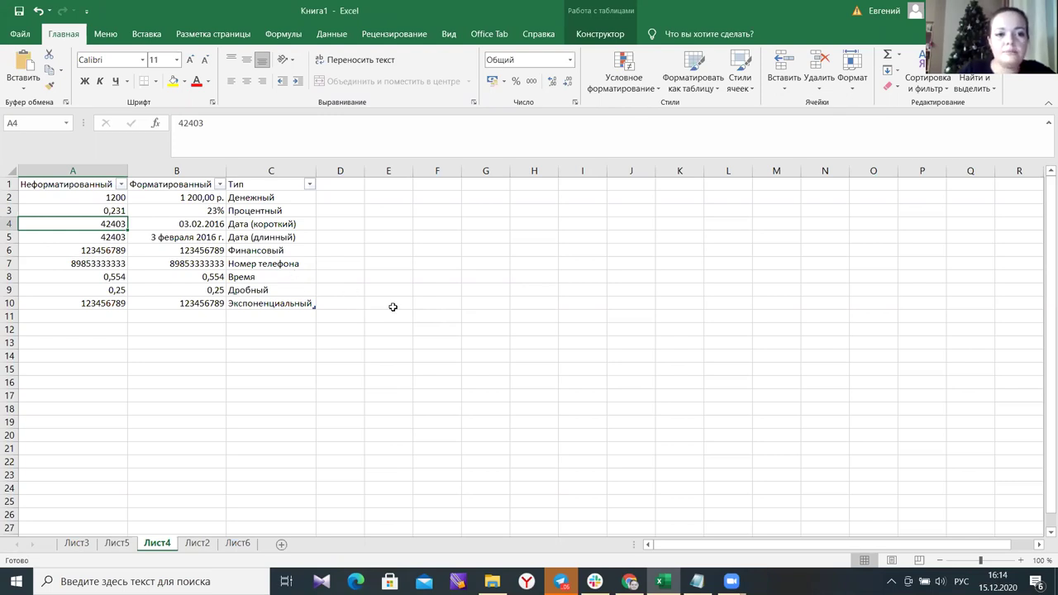
pyautogui.press('Down')
pyautogui.click(100, 227)
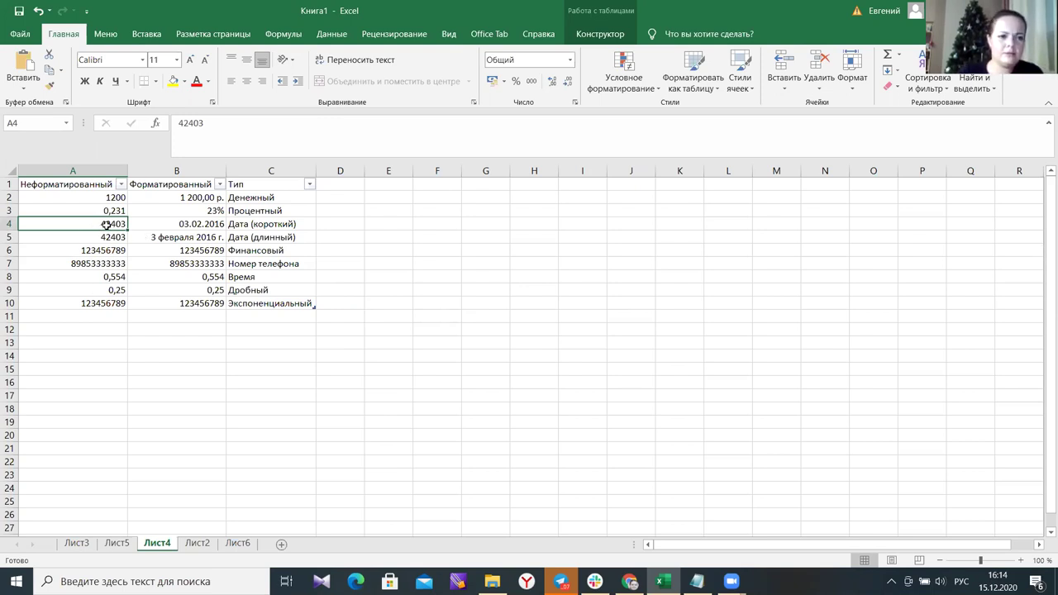
pyautogui.press('Right')
pyautogui.press('Left')
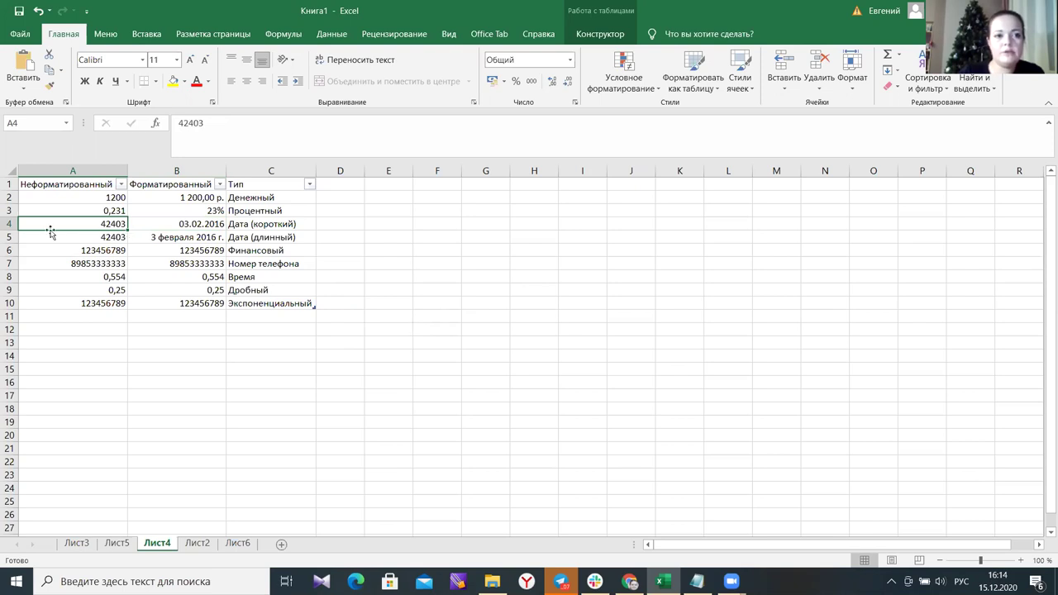
pyautogui.click(157, 223)
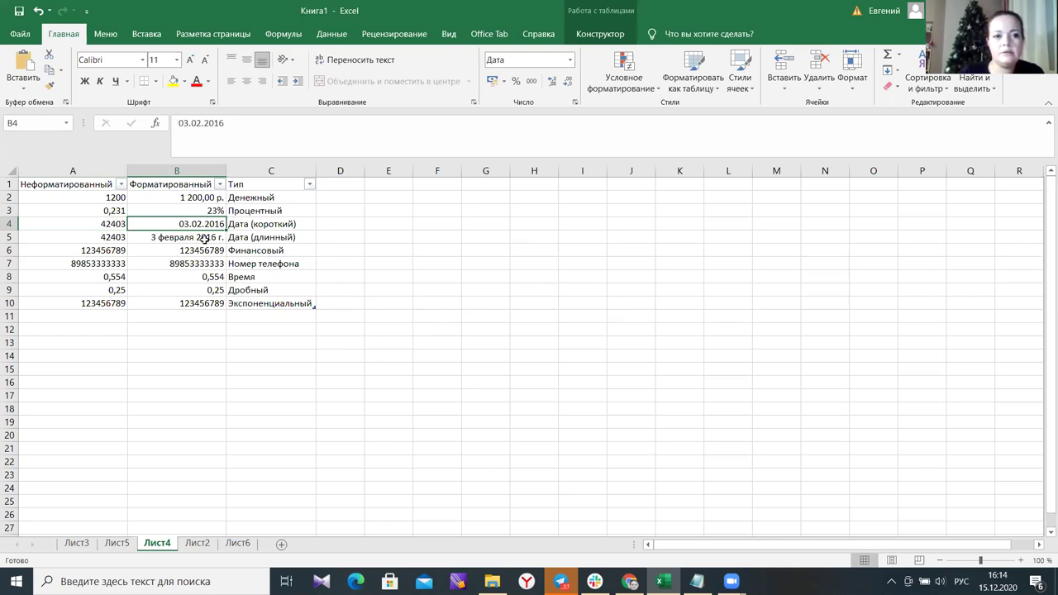
# Enter the date 15.12.2020 in the empty cell E4.
pyautogui.click(389, 224)
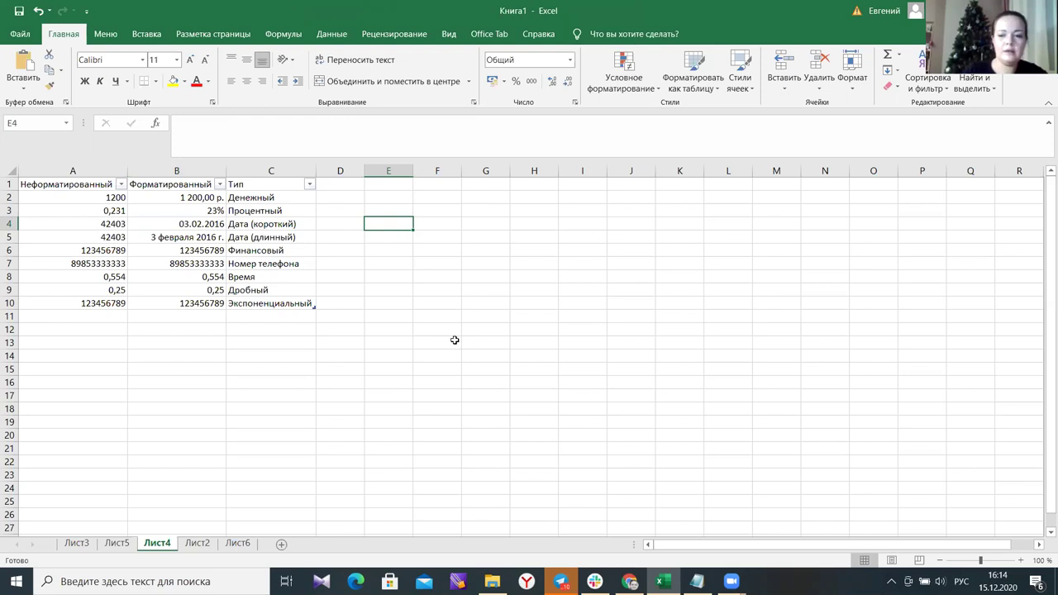
pyautogui.write('15')
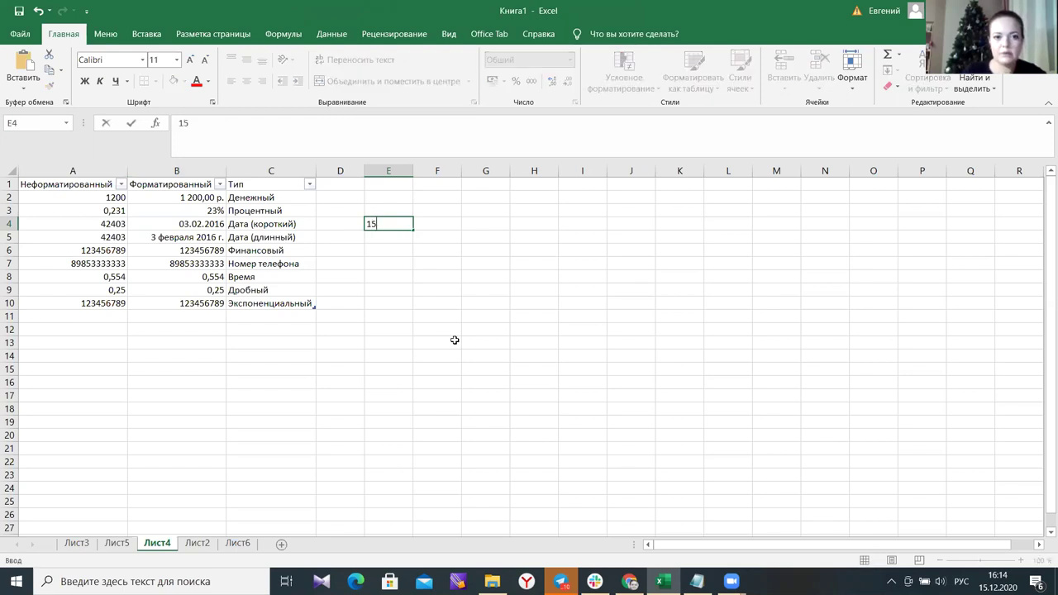
pyautogui.write('.12.')
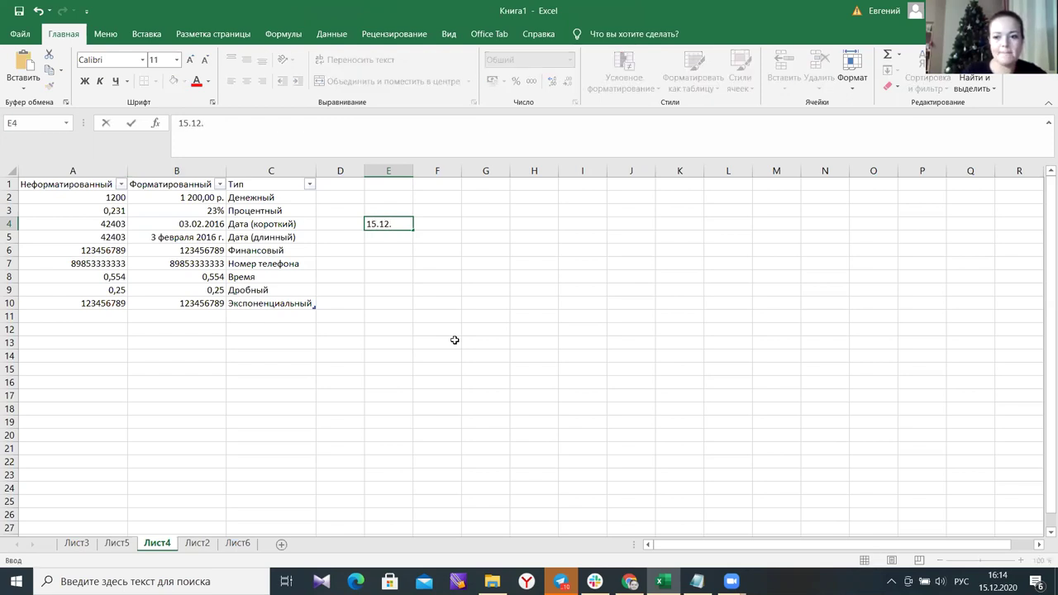
pyautogui.write('2020')
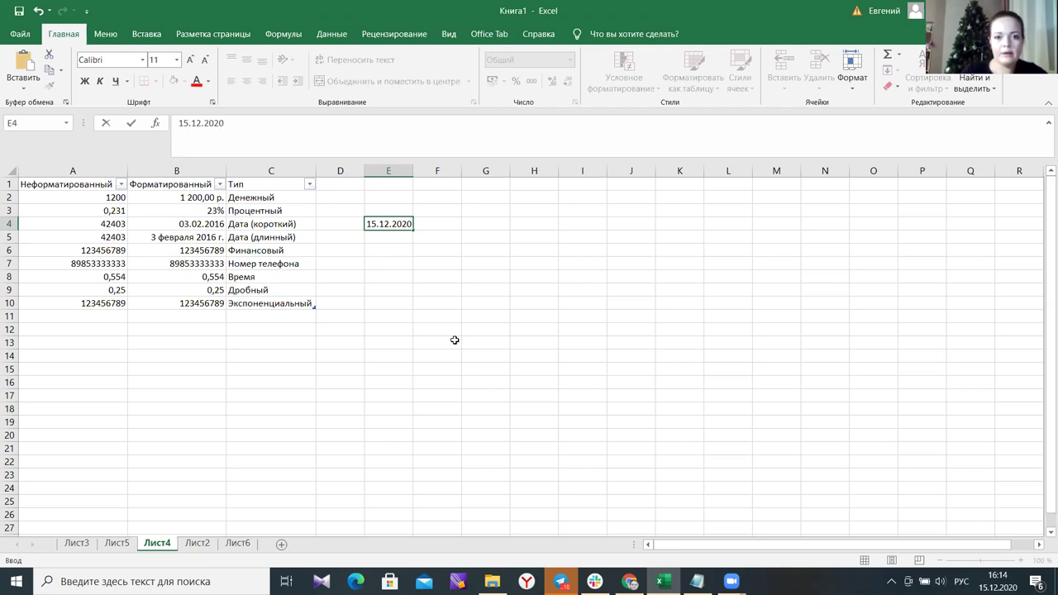
pyautogui.press('Return')
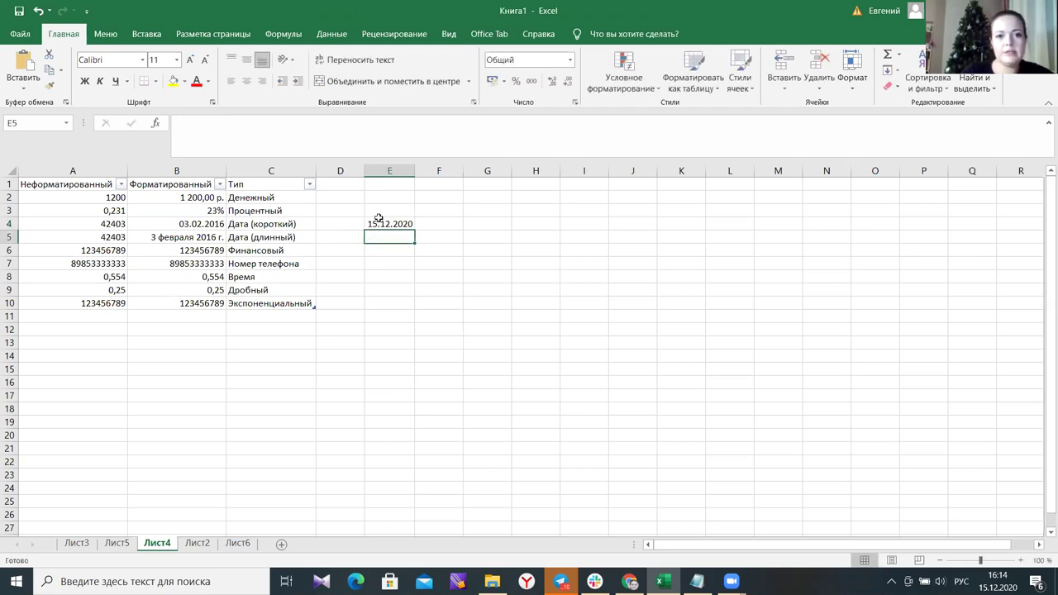
# Convert the date in cell E4 to the Числовой number format and clear the cell's contents.
pyautogui.click(378, 218)
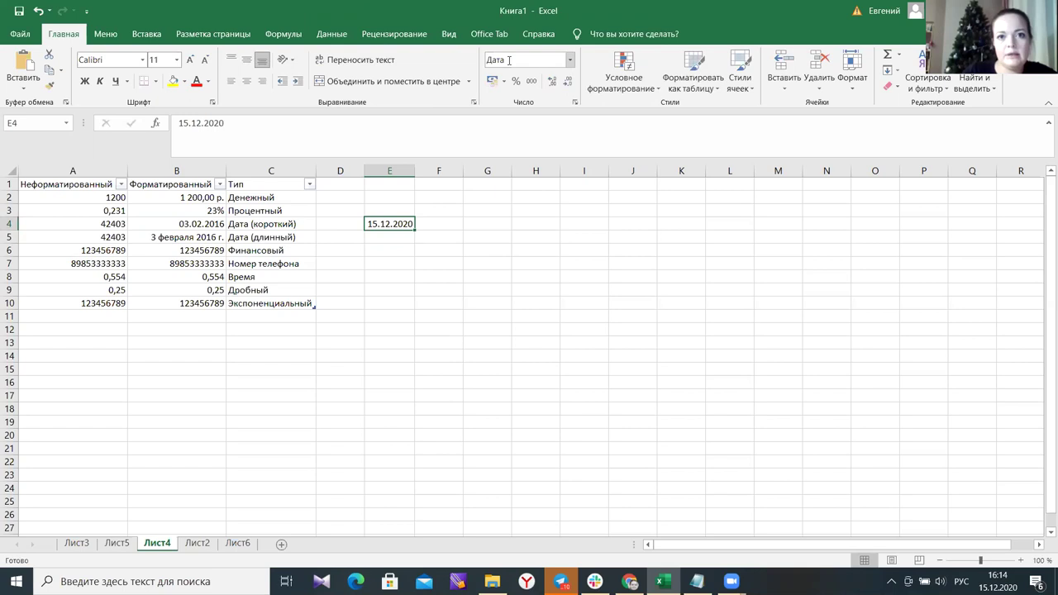
pyautogui.click(570, 61)
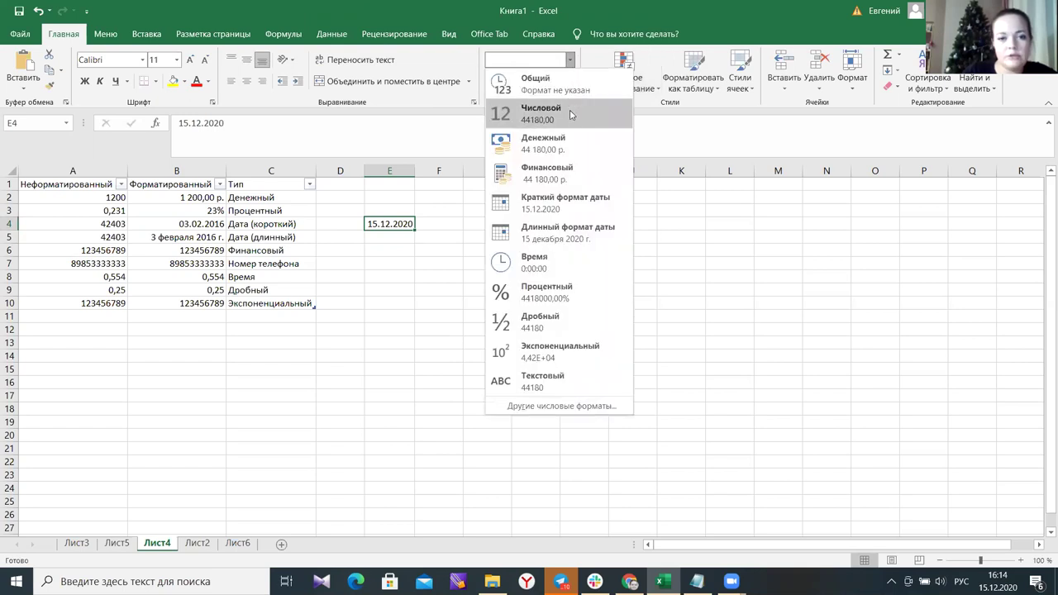
pyautogui.click(570, 114)
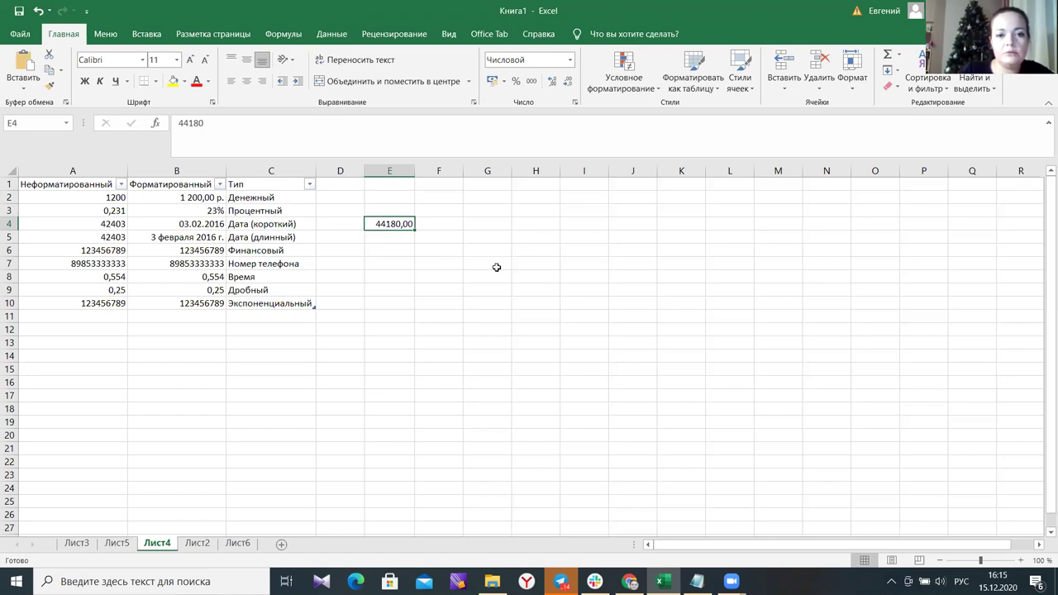
pyautogui.press('Delete')
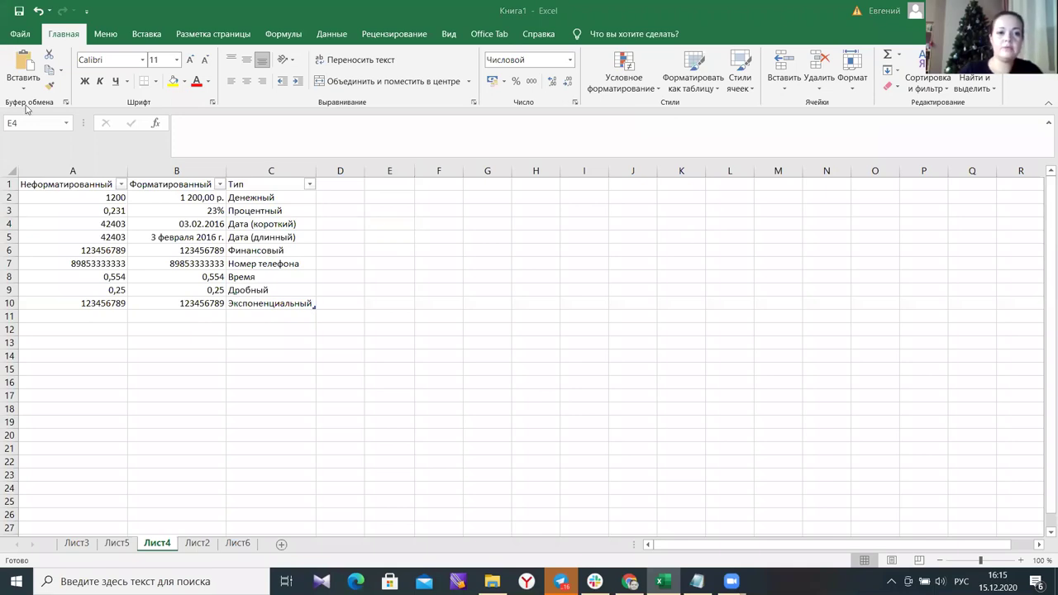
# Apply the Финансовый number format to cell B6 in the Форматированный column.
pyautogui.click(191, 251)
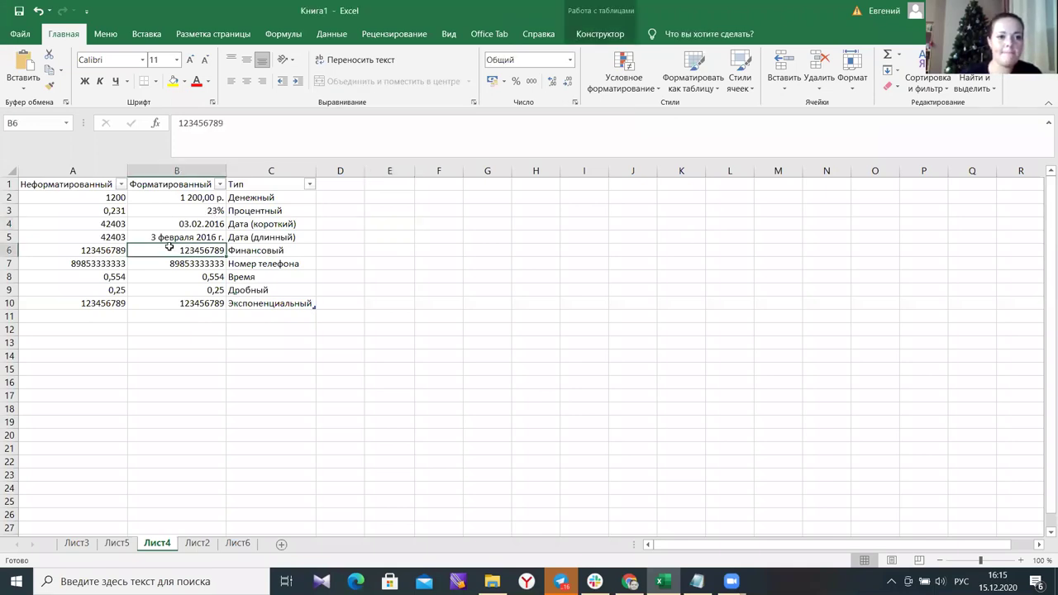
pyautogui.click(122, 239)
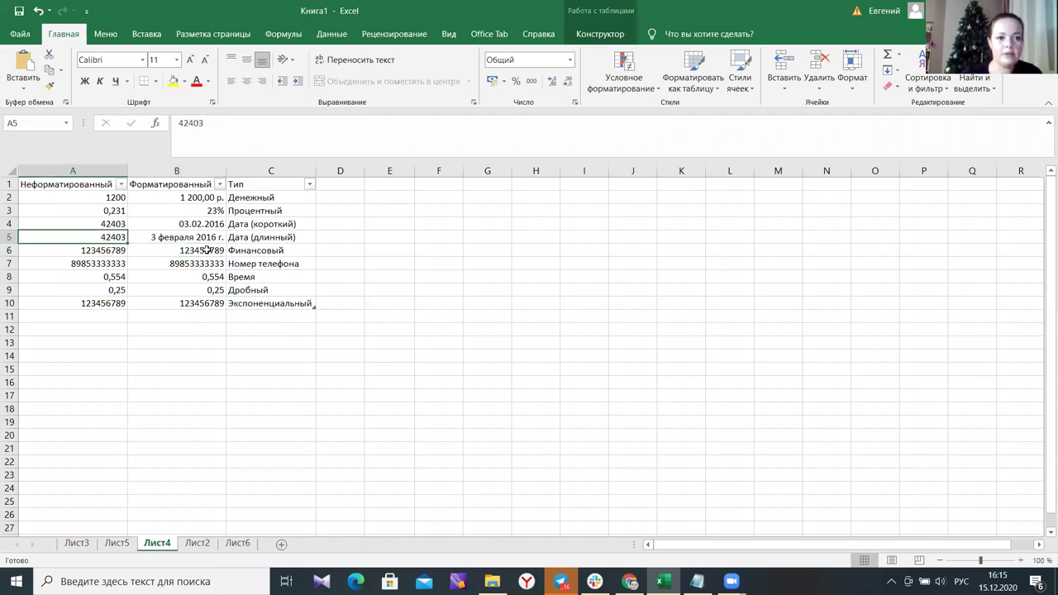
pyautogui.click(207, 251)
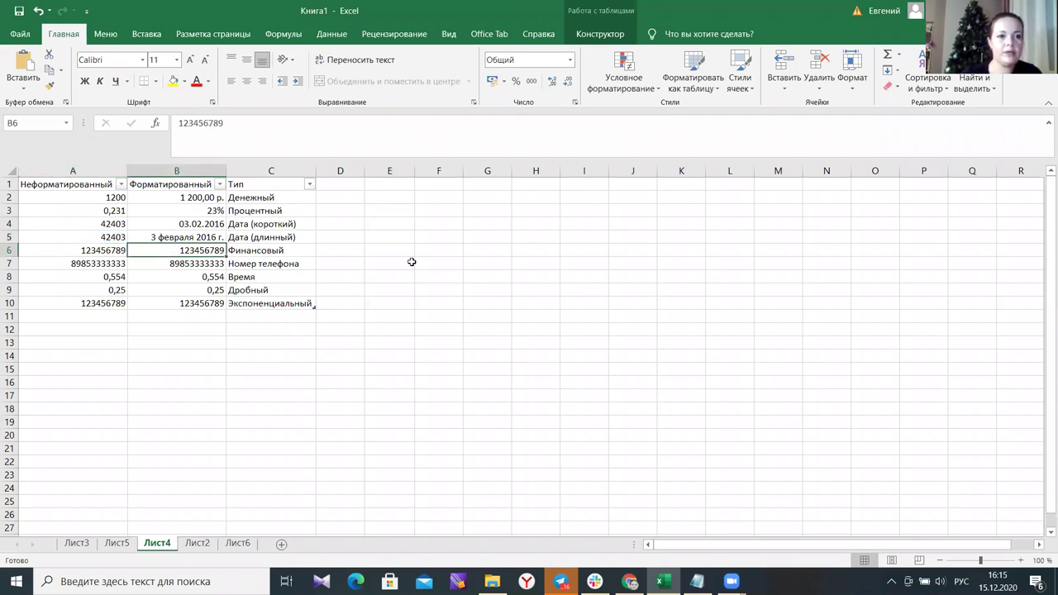
pyautogui.click(569, 60)
pyautogui.click(538, 176)
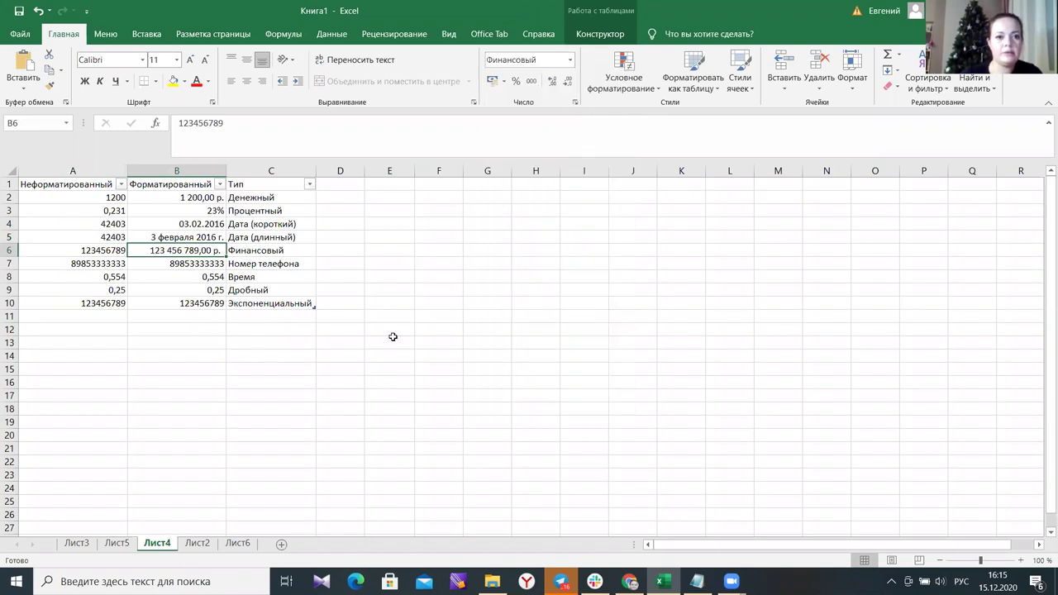
# Format cell B7 with the Номер телефона type from the Дополнительный number format category.
pyautogui.click(217, 262)
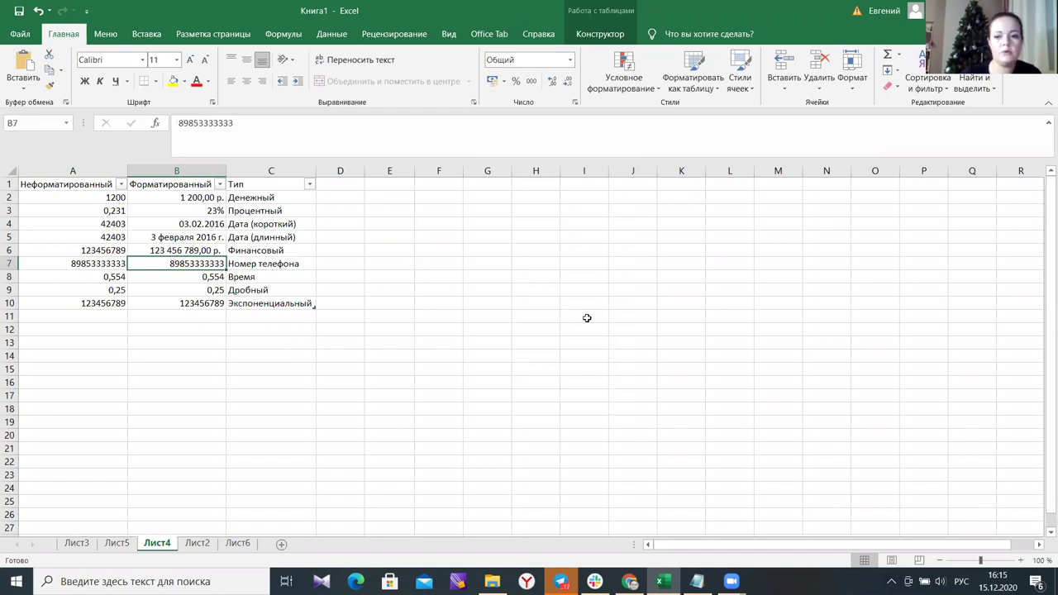
pyautogui.click(569, 63)
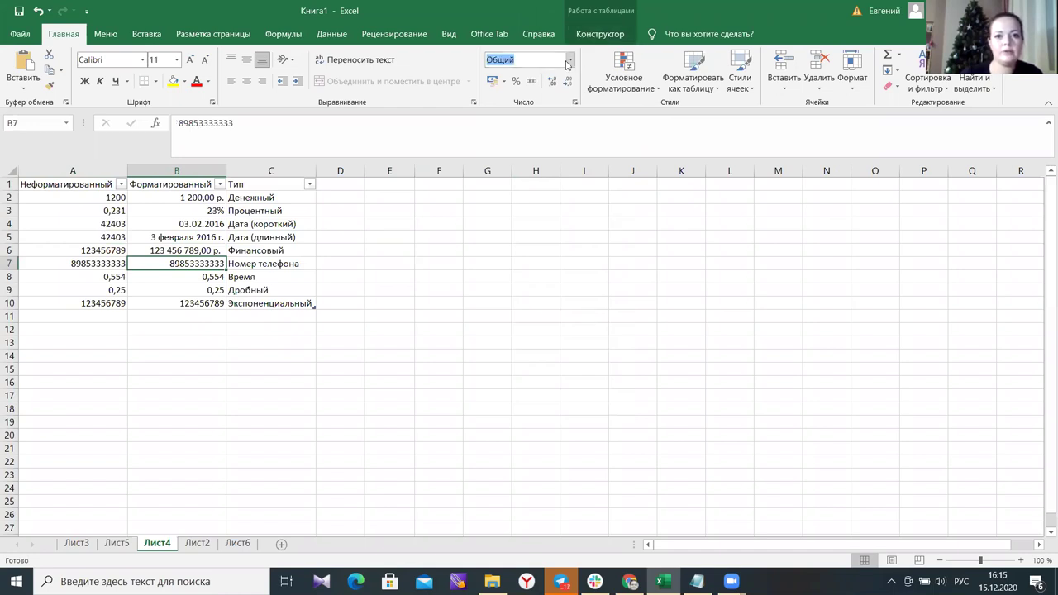
pyautogui.click(570, 62)
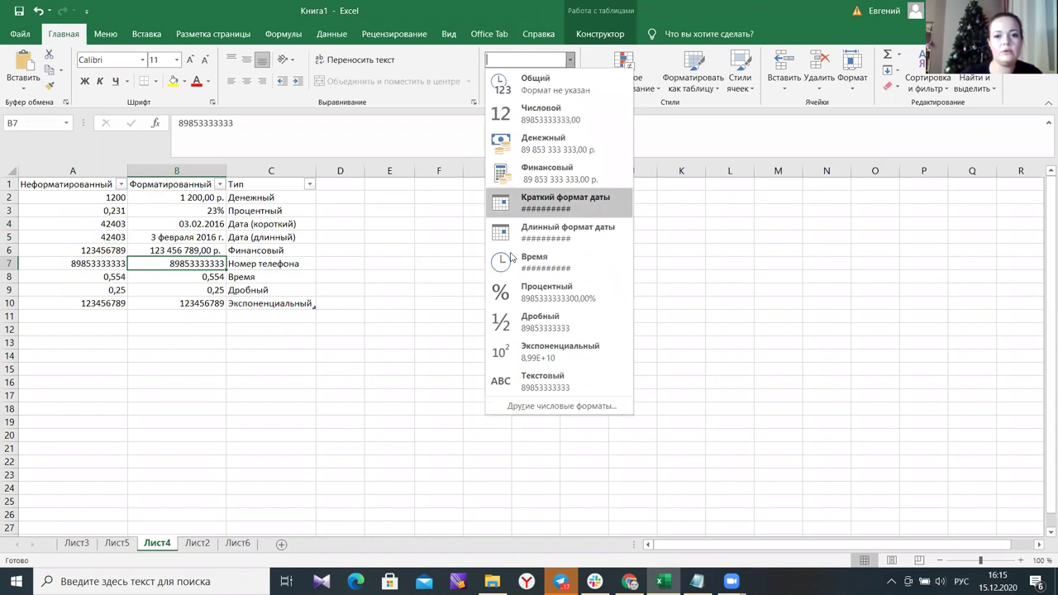
pyautogui.click(562, 406)
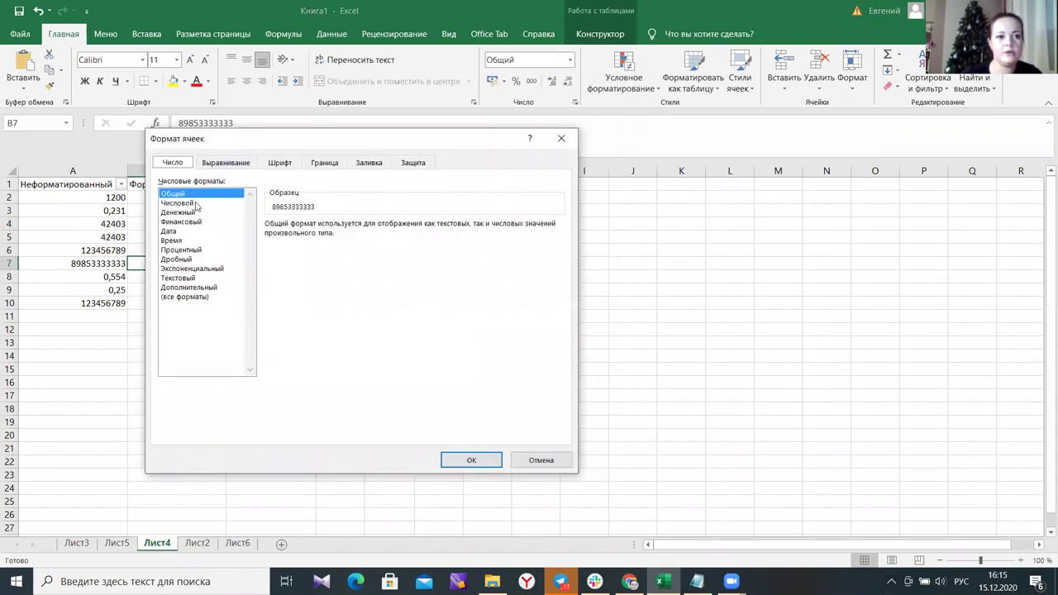
pyautogui.click(196, 203)
pyautogui.click(188, 250)
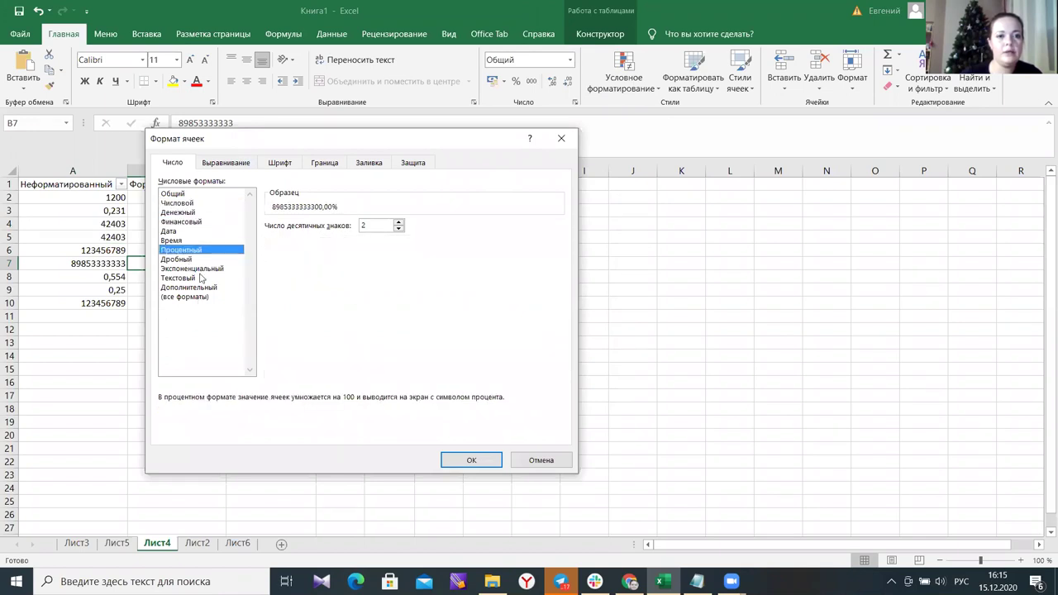
pyautogui.press('End')
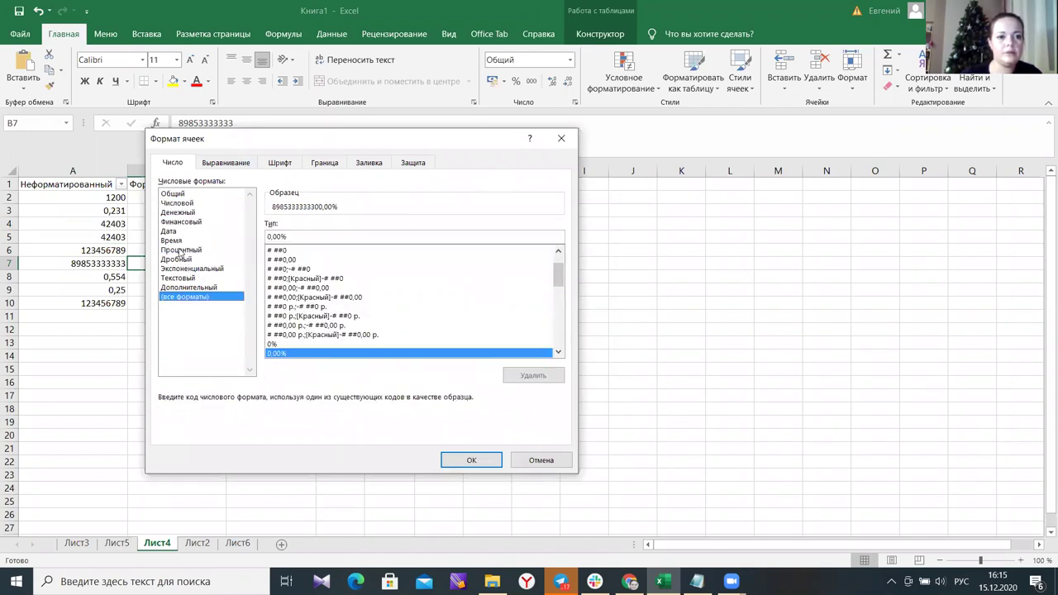
pyautogui.click(183, 223)
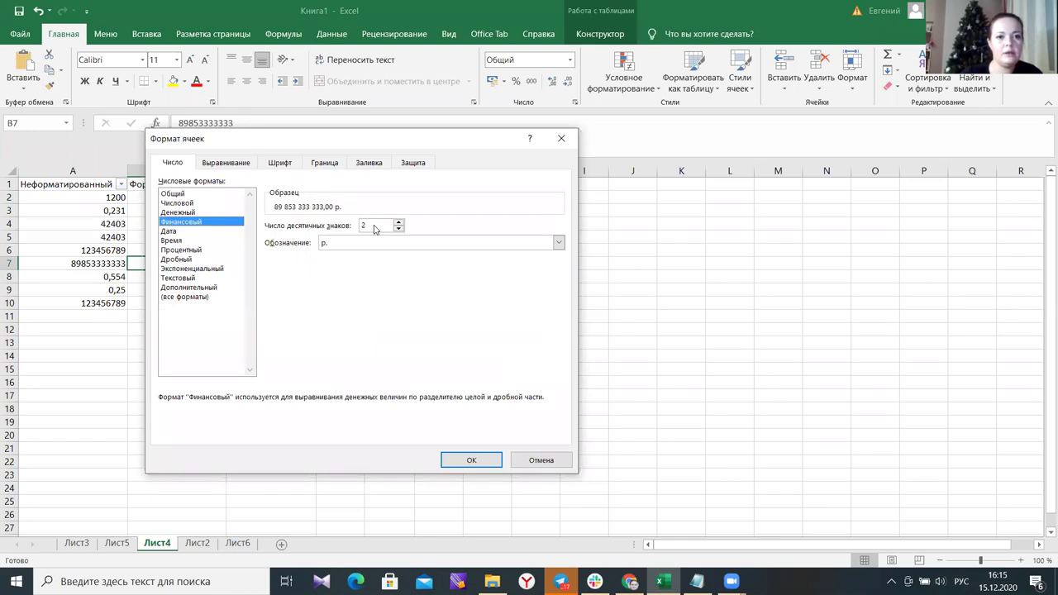
pyautogui.click(557, 244)
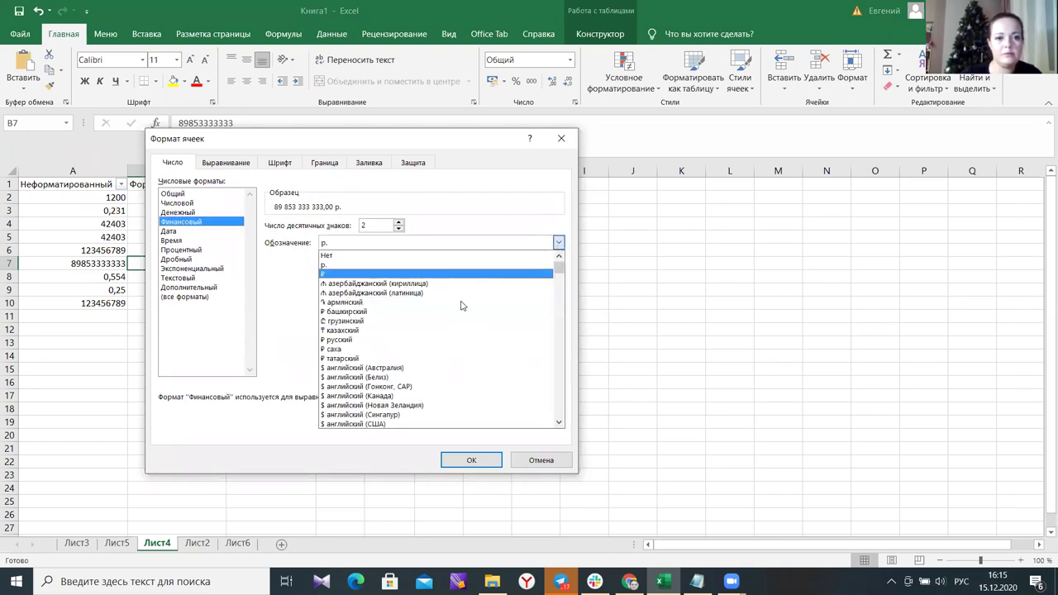
pyautogui.scroll(-3, 461, 309)
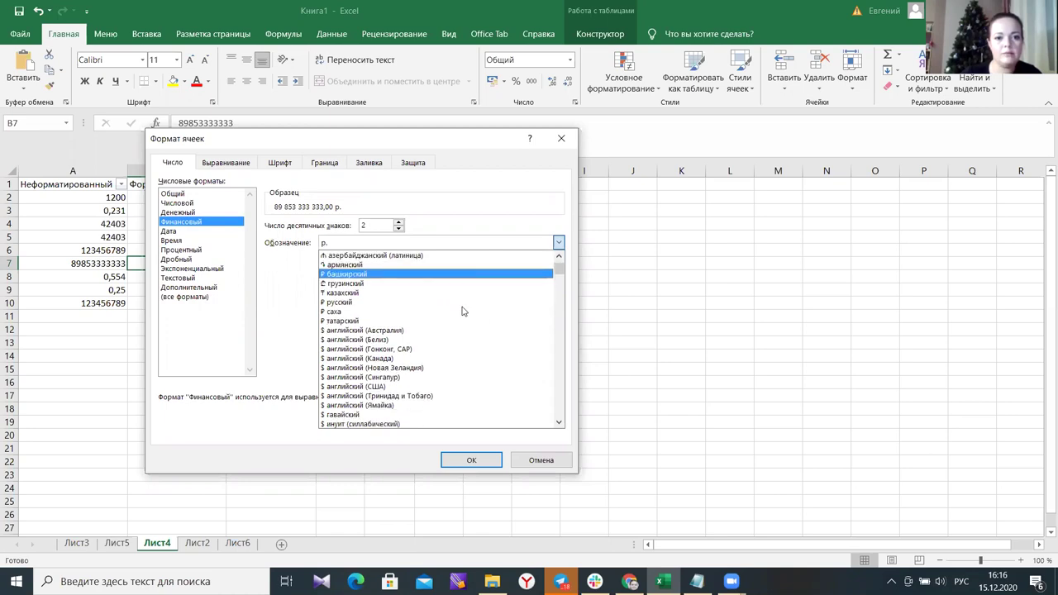
pyautogui.click(211, 312)
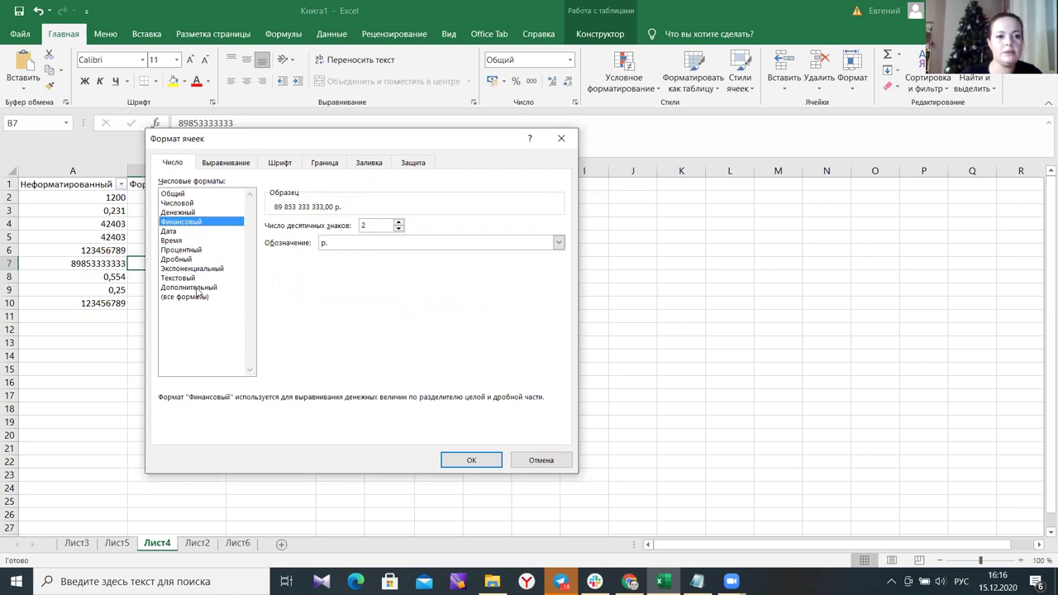
pyautogui.click(196, 289)
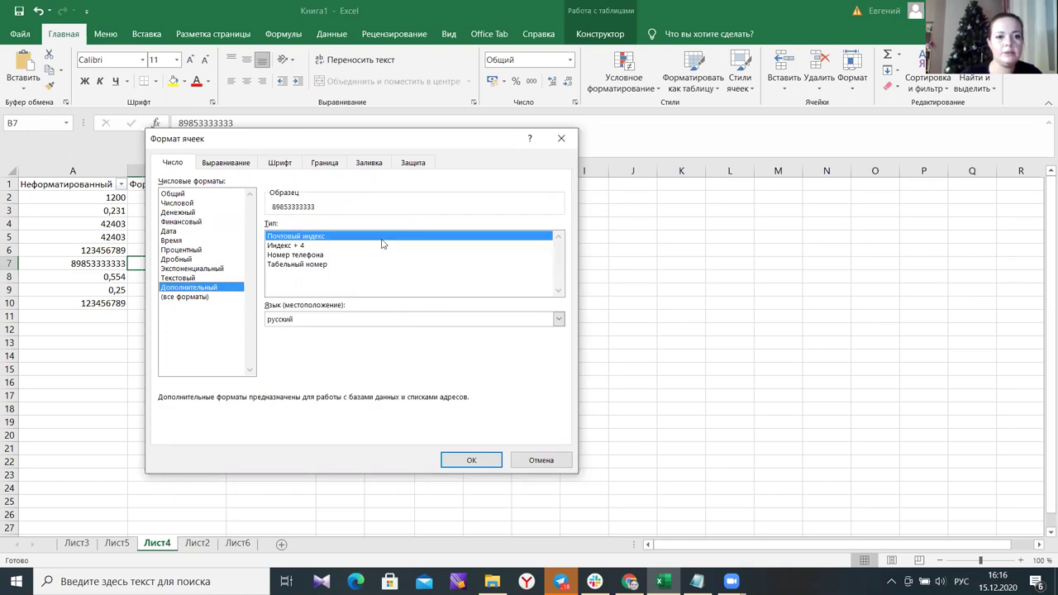
pyautogui.click(294, 255)
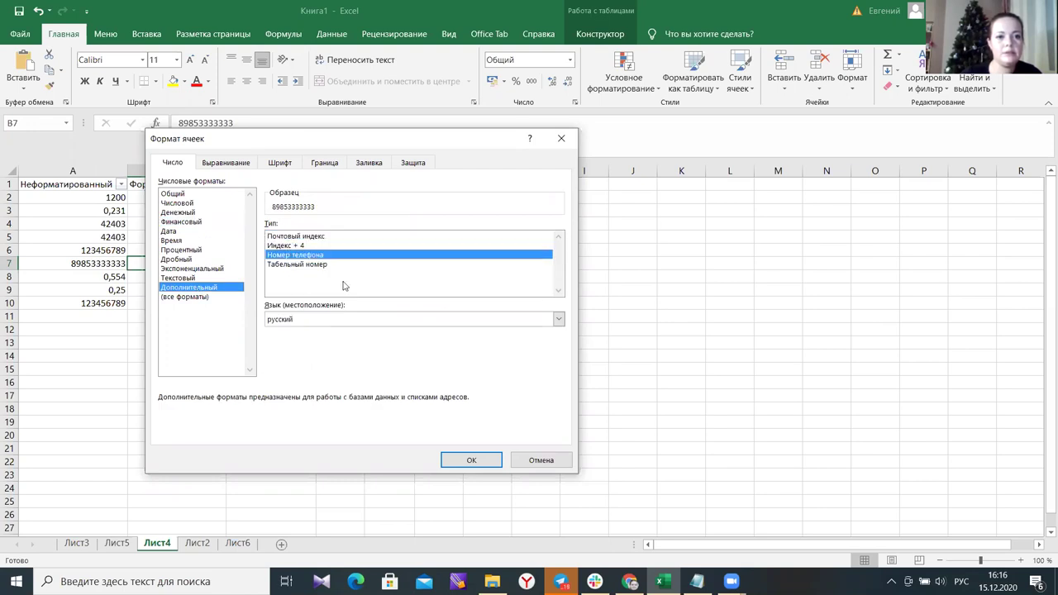
pyautogui.click(481, 459)
# Apply the Время number format to cell B8 in the Форматированный column and compare it with cell A8.
pyautogui.click(209, 278)
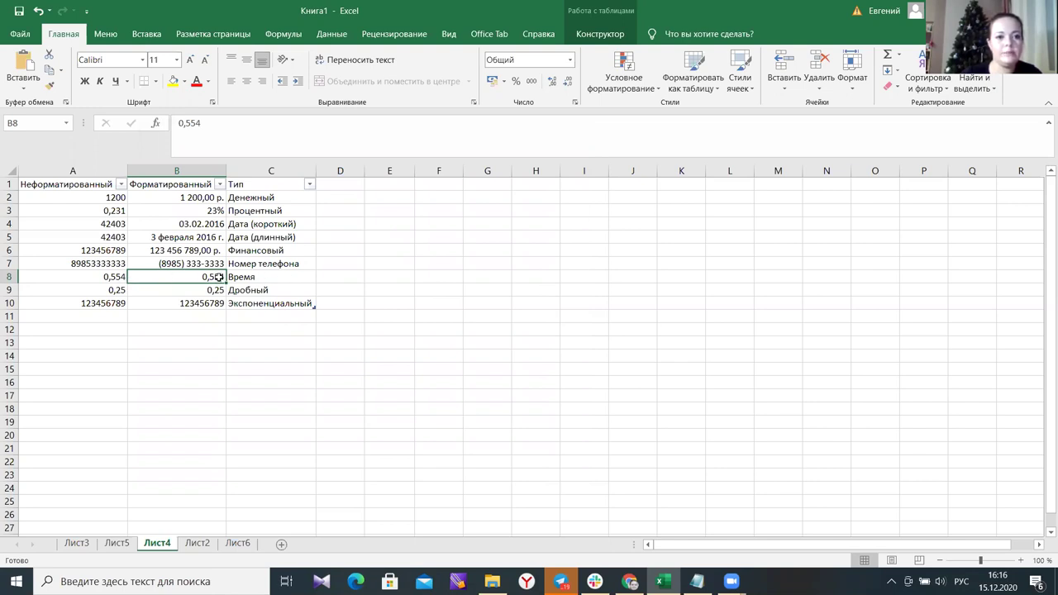
pyautogui.click(569, 59)
pyautogui.click(541, 265)
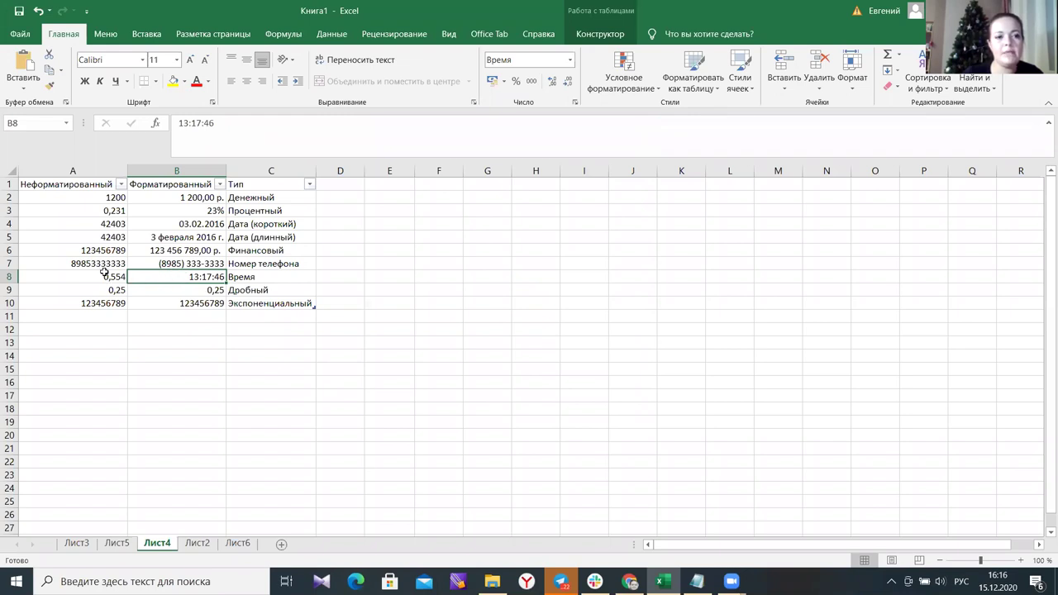
pyautogui.click(107, 276)
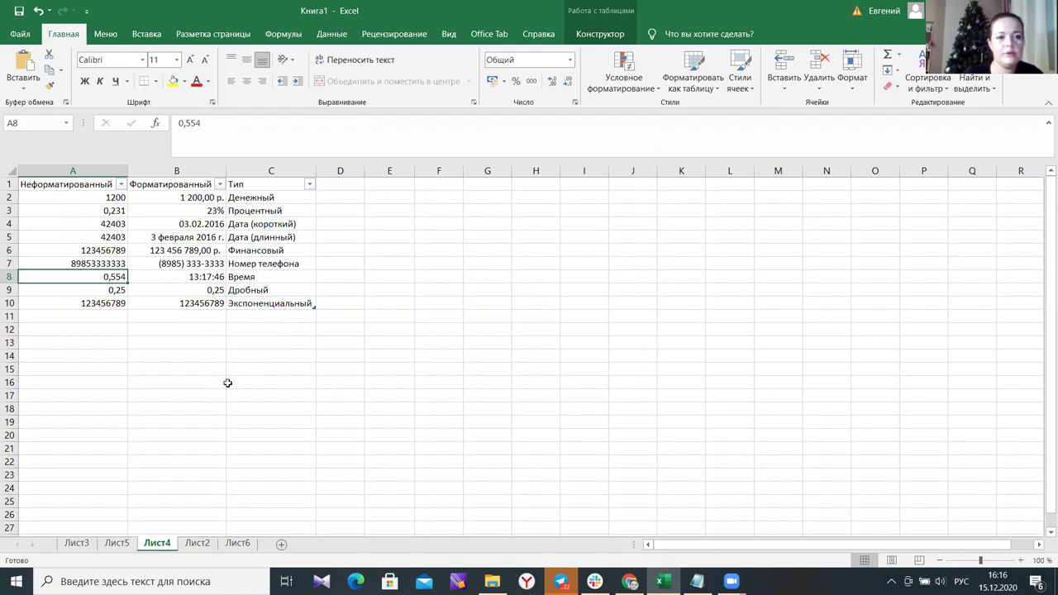
# Apply the Дробный number format to cell B9 in the Форматированный column.
pyautogui.click(218, 285)
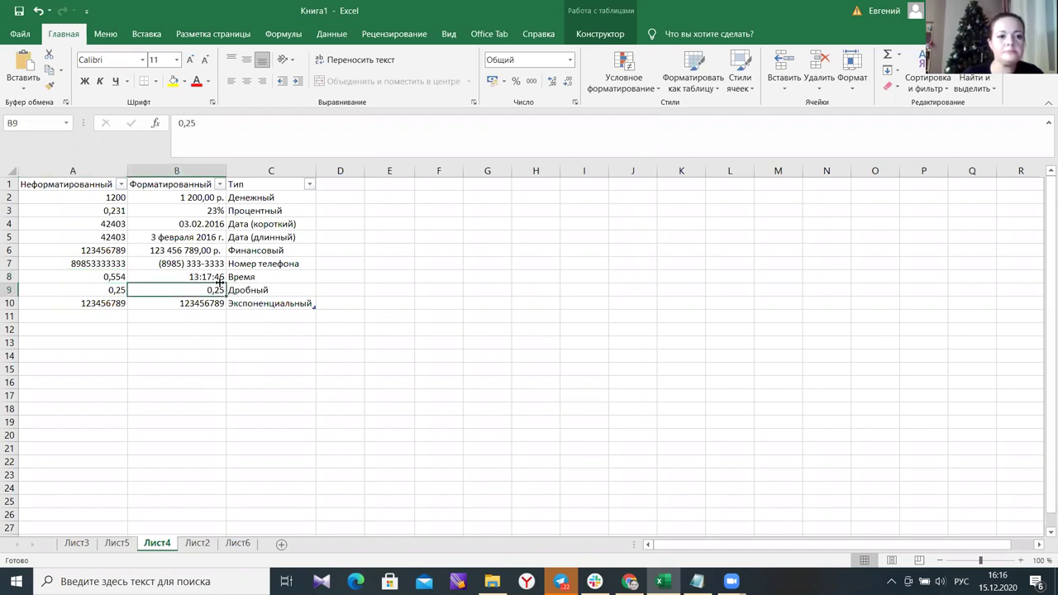
pyautogui.click(571, 61)
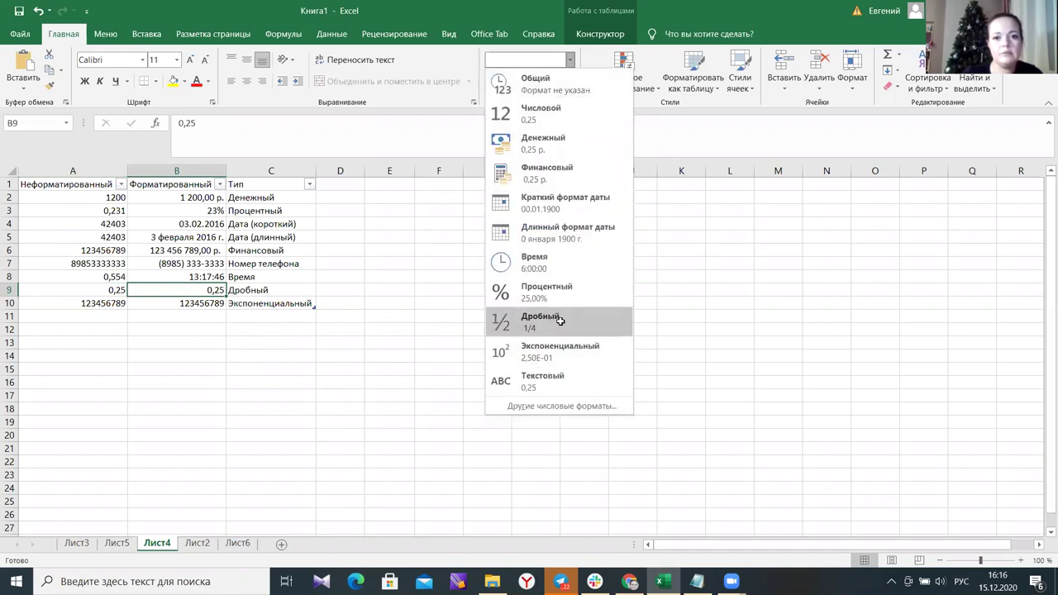
pyautogui.click(559, 316)
# Apply the Экспоненциальный number format to cell B10 in the Форматированный column.
pyautogui.click(203, 303)
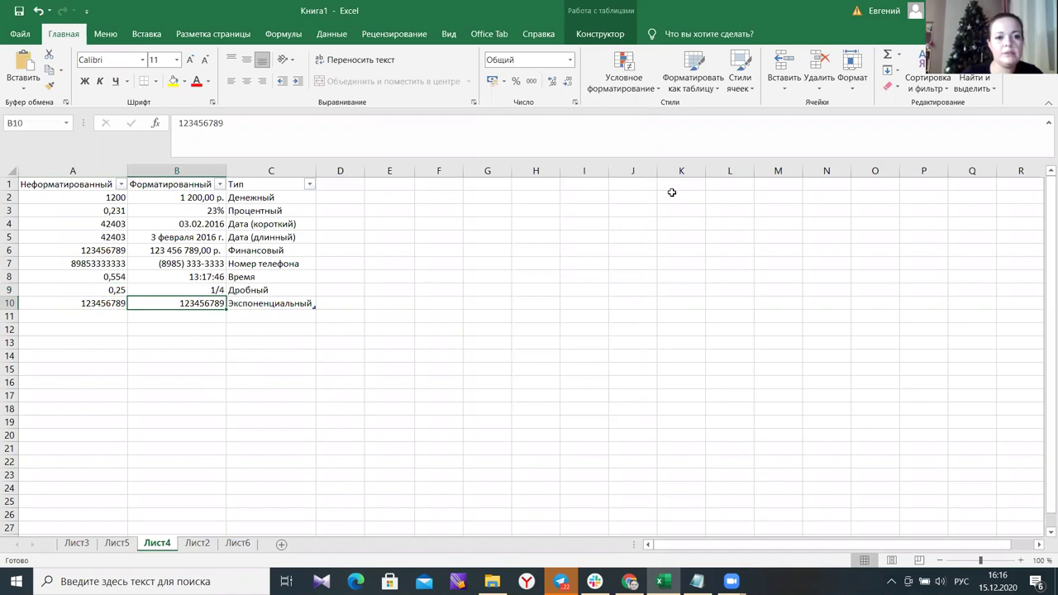
pyautogui.click(569, 60)
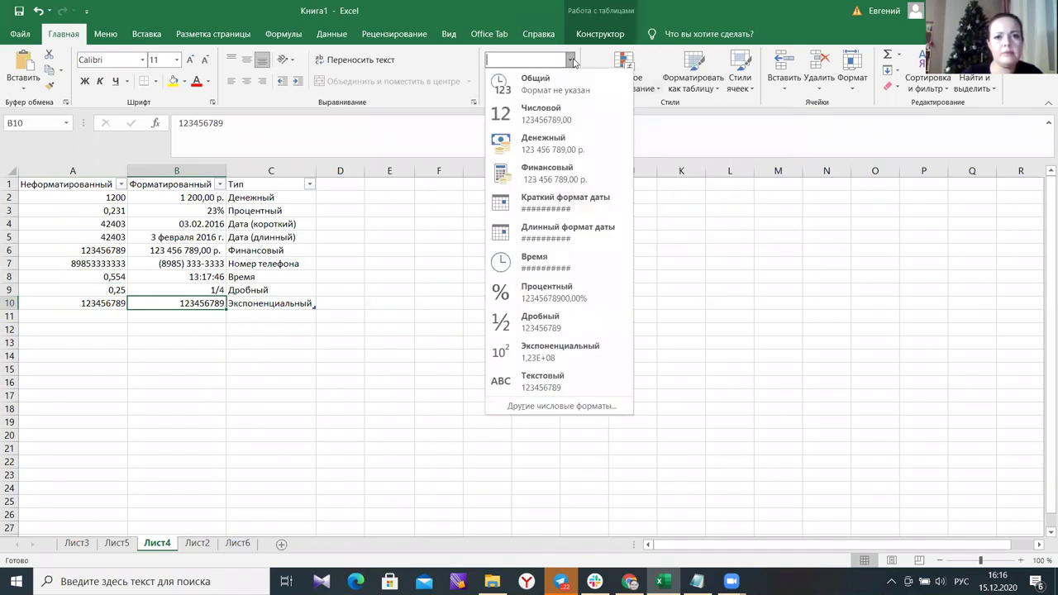
pyautogui.click(559, 351)
# Compare the unformatted number in cell A10 with the displayed and stored values of cell B10.
pyautogui.click(99, 304)
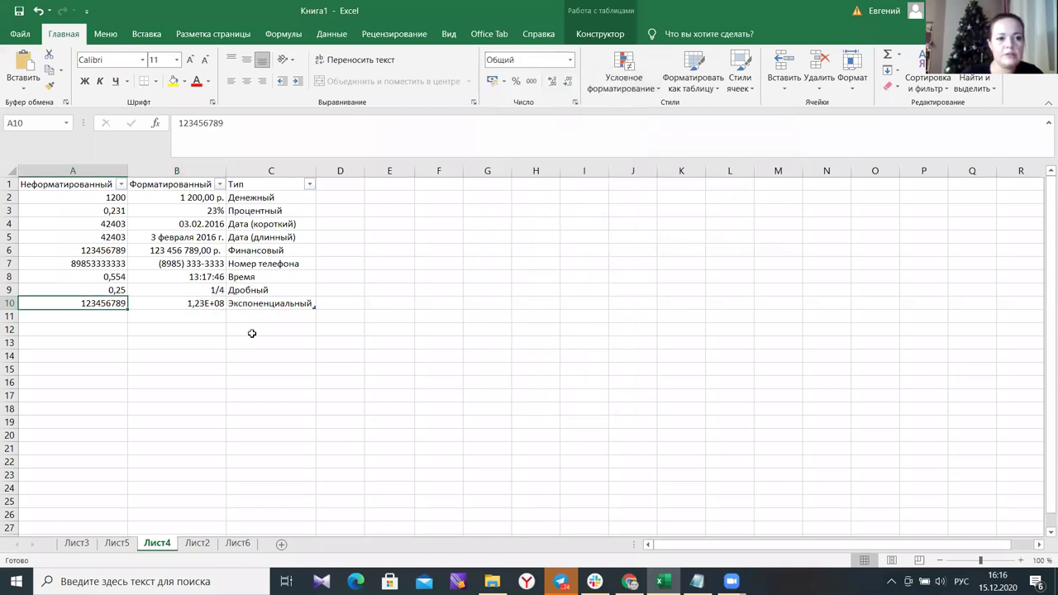
pyautogui.click(194, 304)
pyautogui.doubleClick(194, 304)
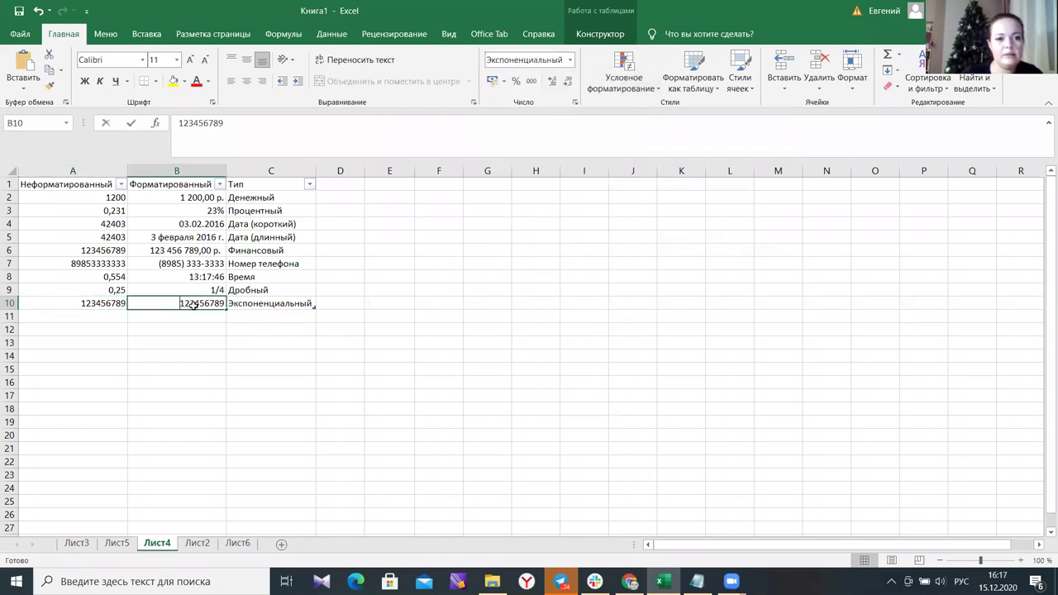
pyautogui.click(203, 338)
pyautogui.click(199, 304)
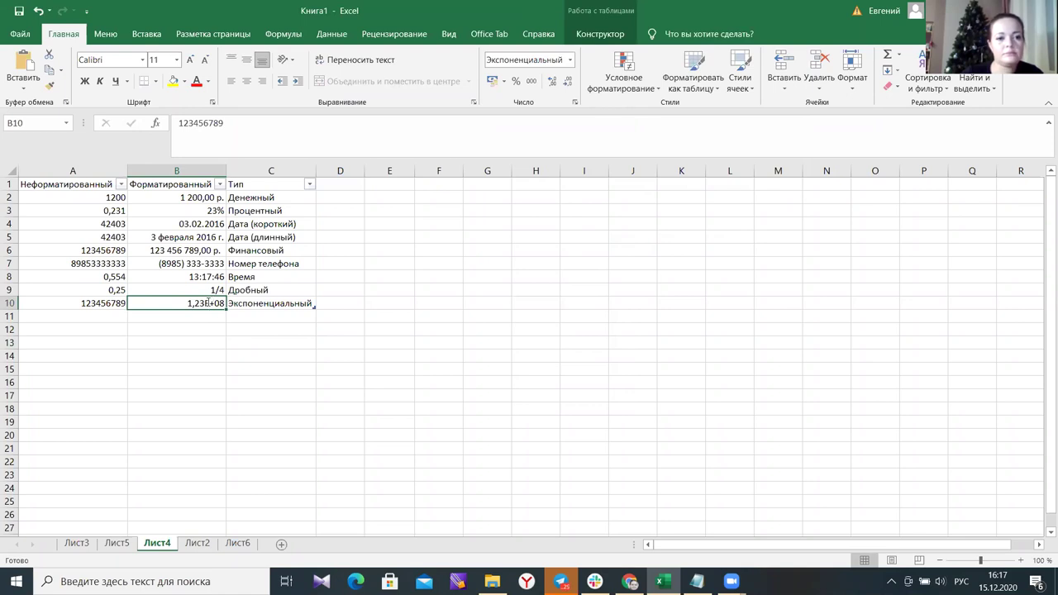
pyautogui.click(207, 340)
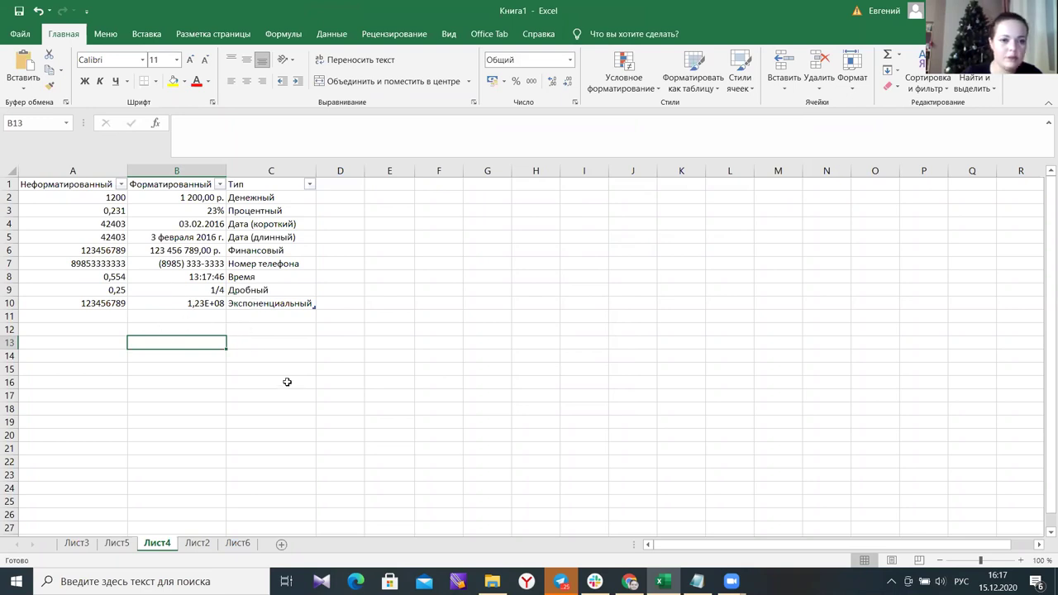
pyautogui.click(287, 382)
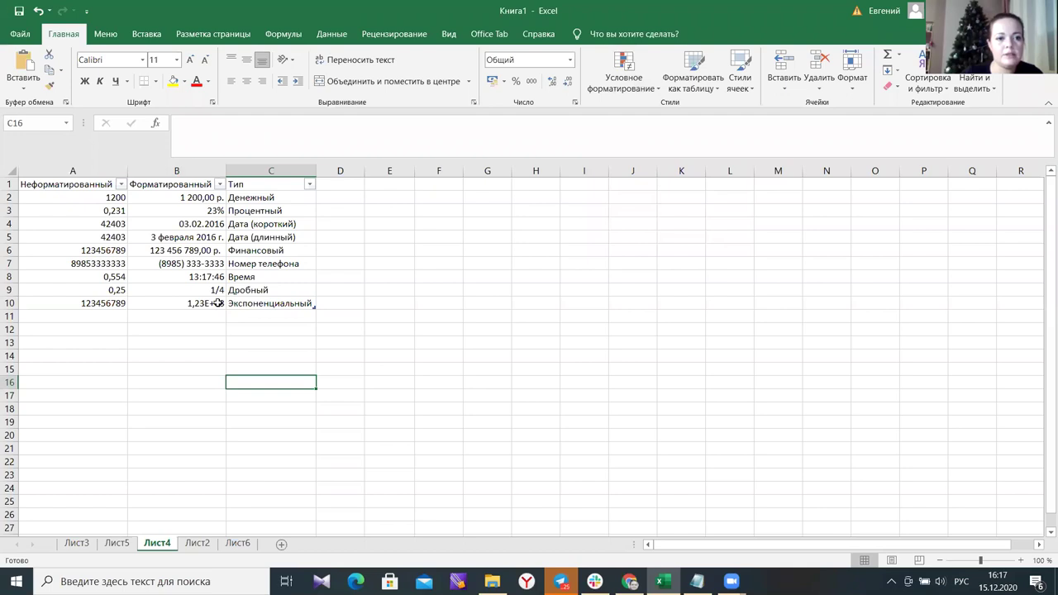
pyautogui.click(208, 319)
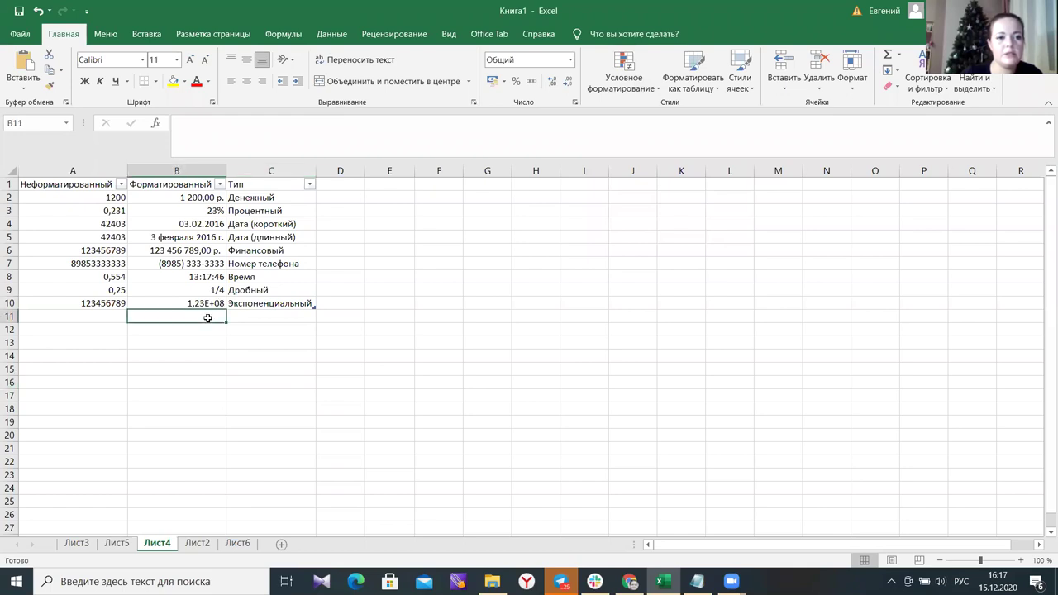
pyautogui.click(205, 303)
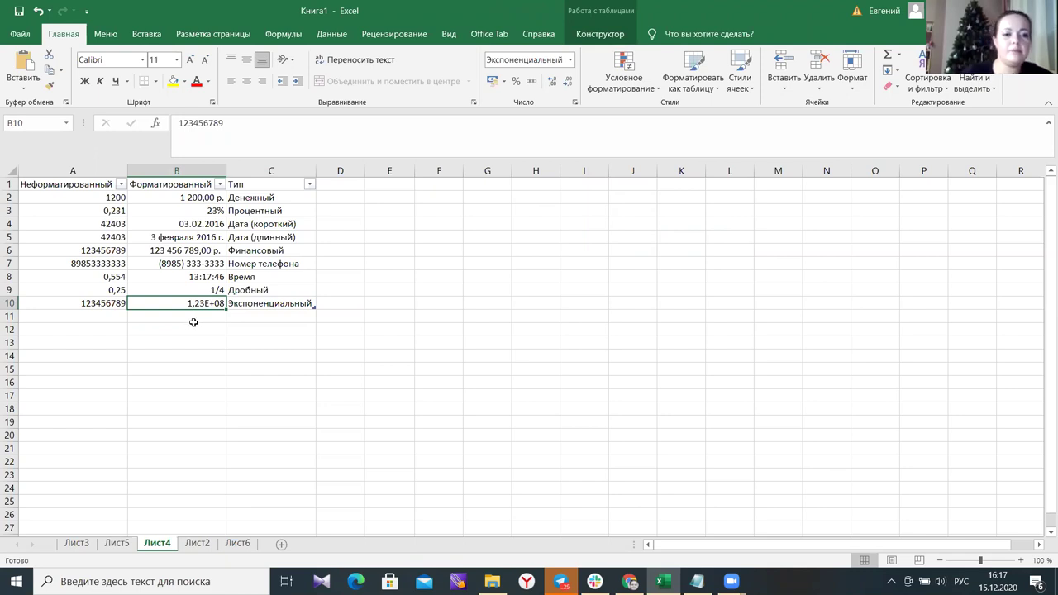
pyautogui.click(193, 329)
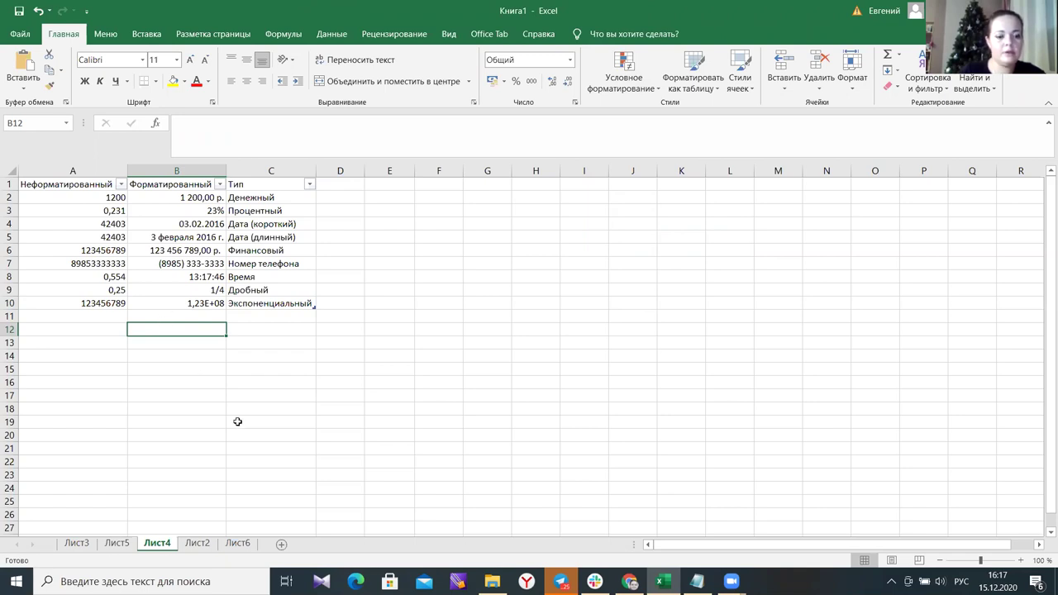
pyautogui.write('123456')
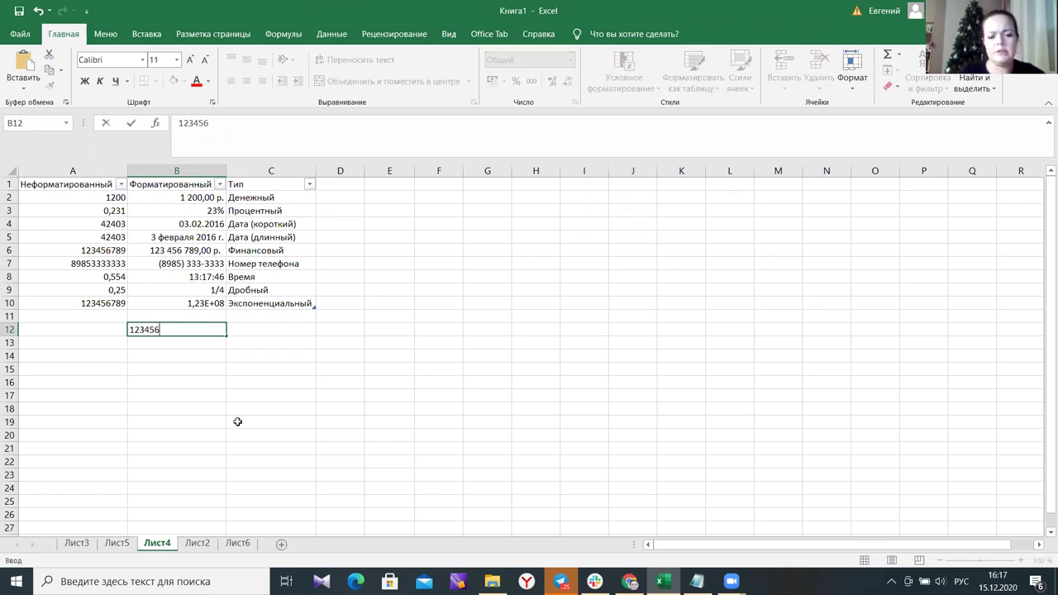
pyautogui.write('7890')
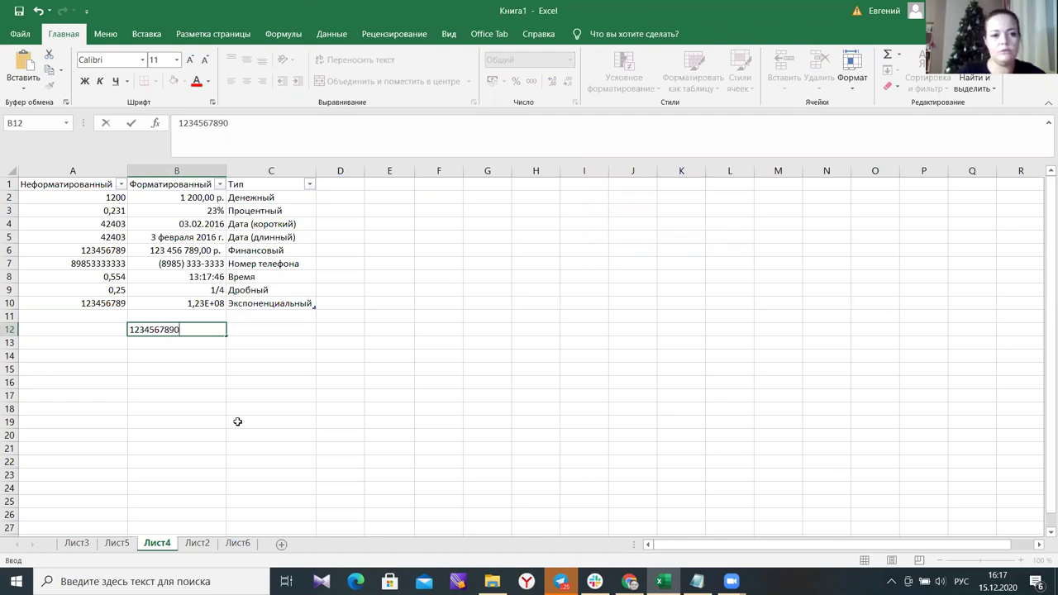
pyautogui.write('1234')
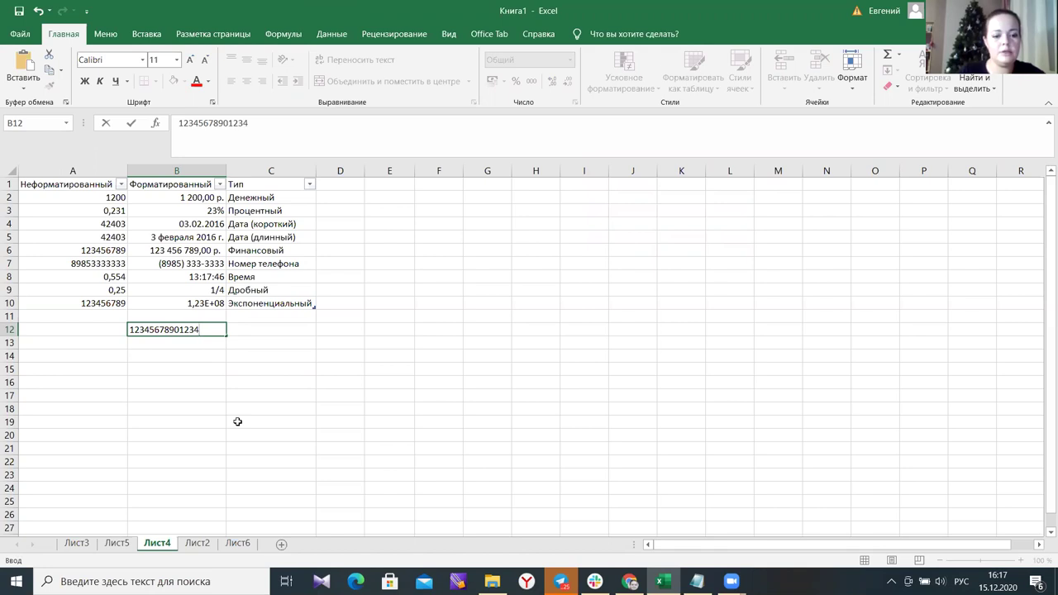
pyautogui.write('5')
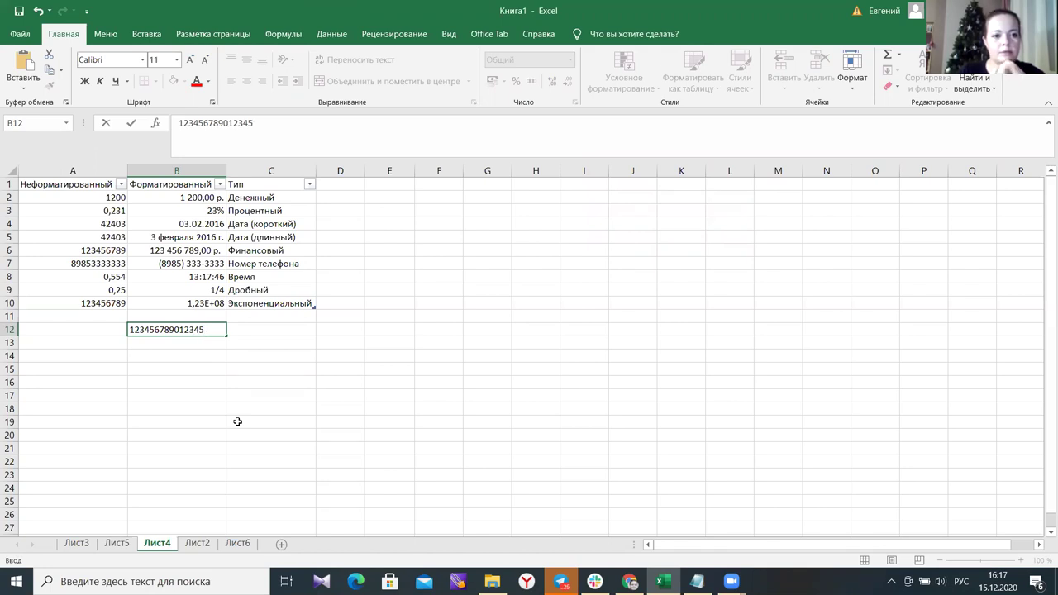
pyautogui.press('Return')
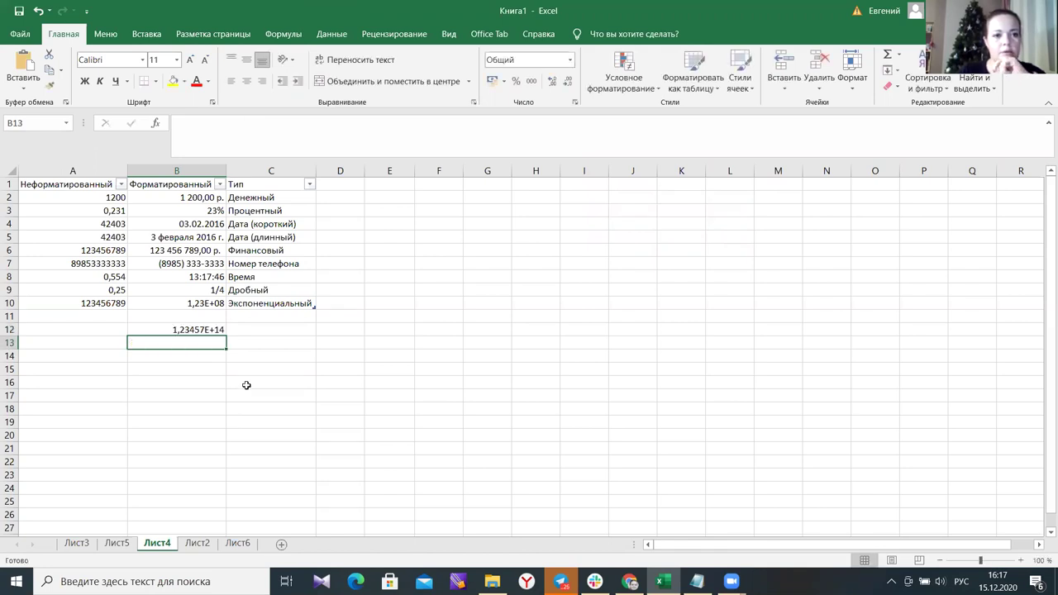
pyautogui.click(189, 331)
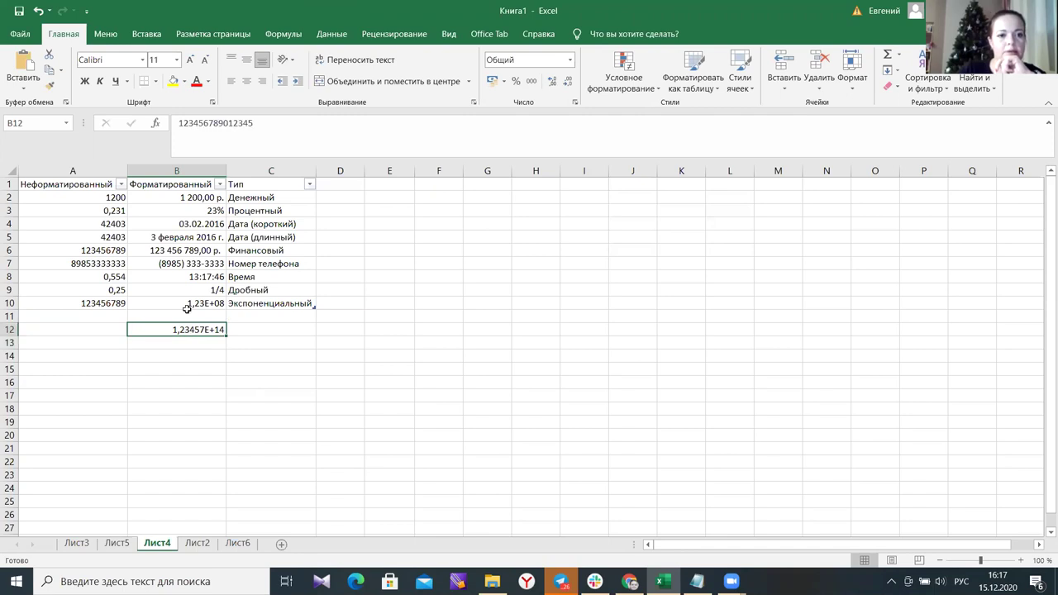
pyautogui.click(269, 124)
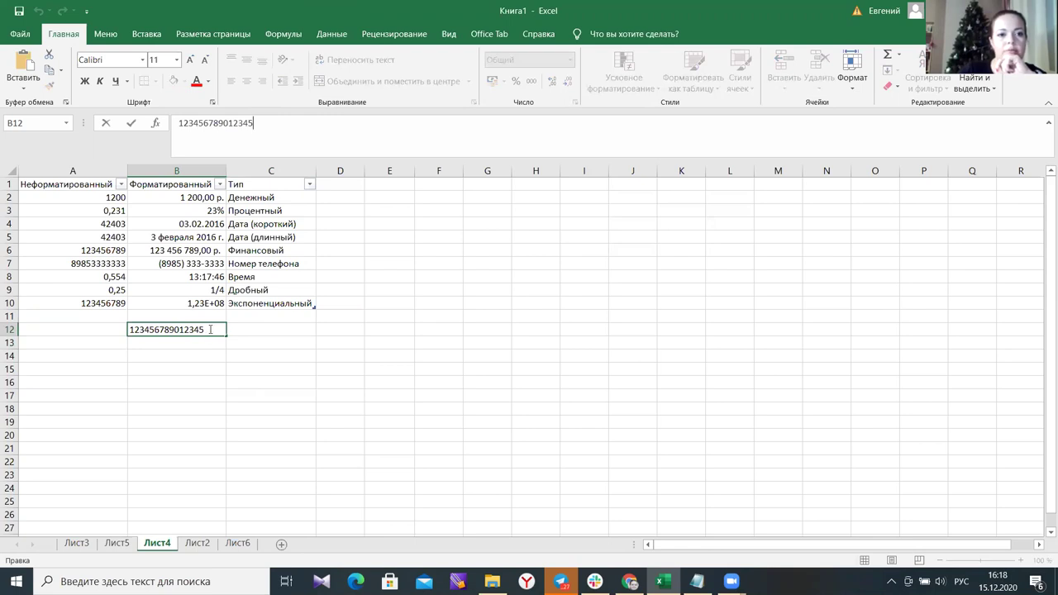
pyautogui.hotkey('ctrl', 'Return')
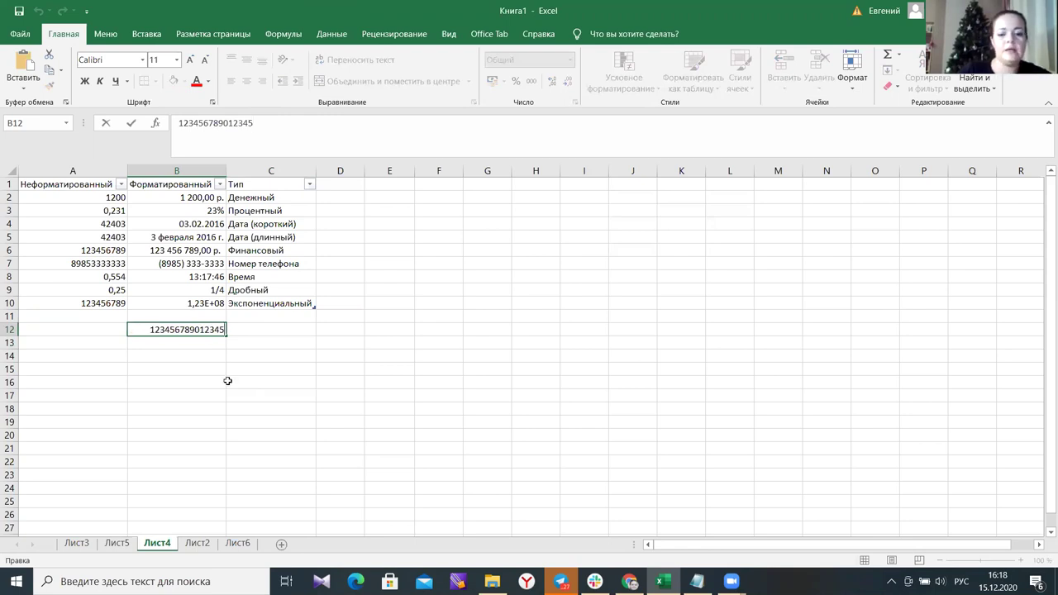
pyautogui.write('25629')
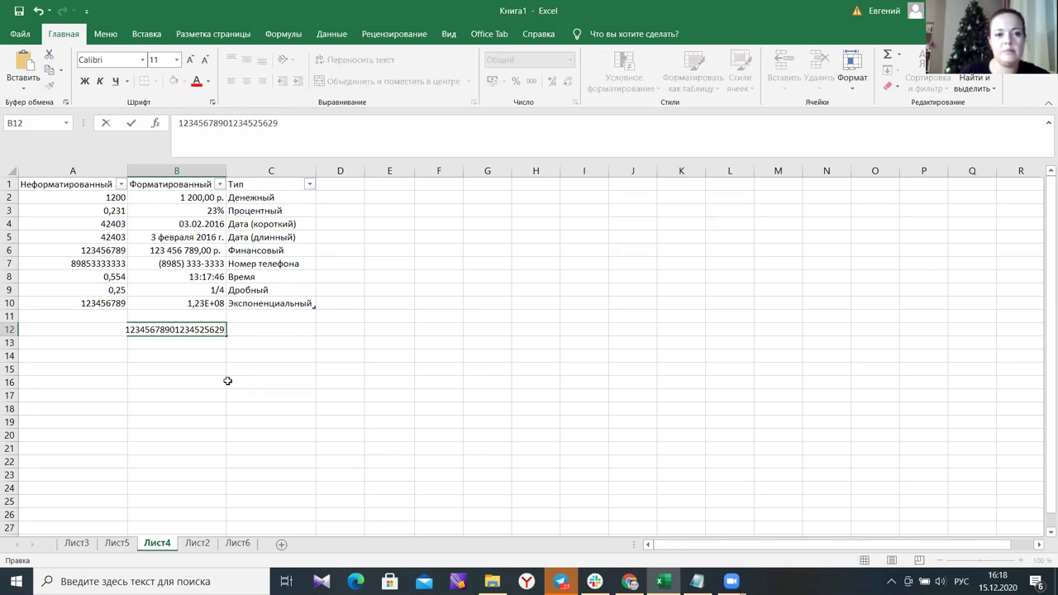
pyautogui.hotkey('ctrl', 'Return')
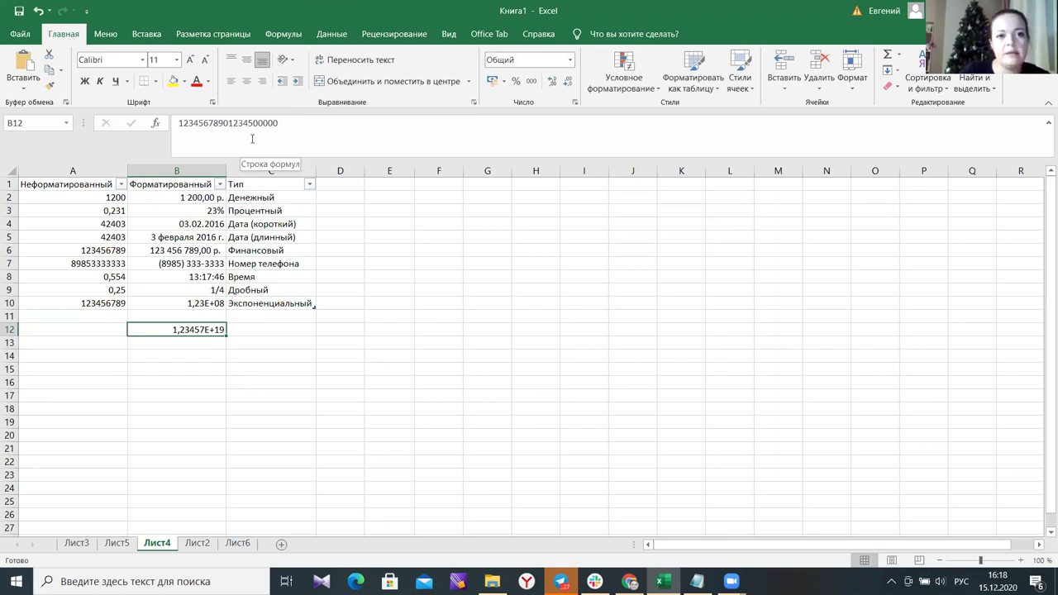
# Compare the displayed value of cell B12 with its full stored value, examining the trailing digits.
pyautogui.click(208, 356)
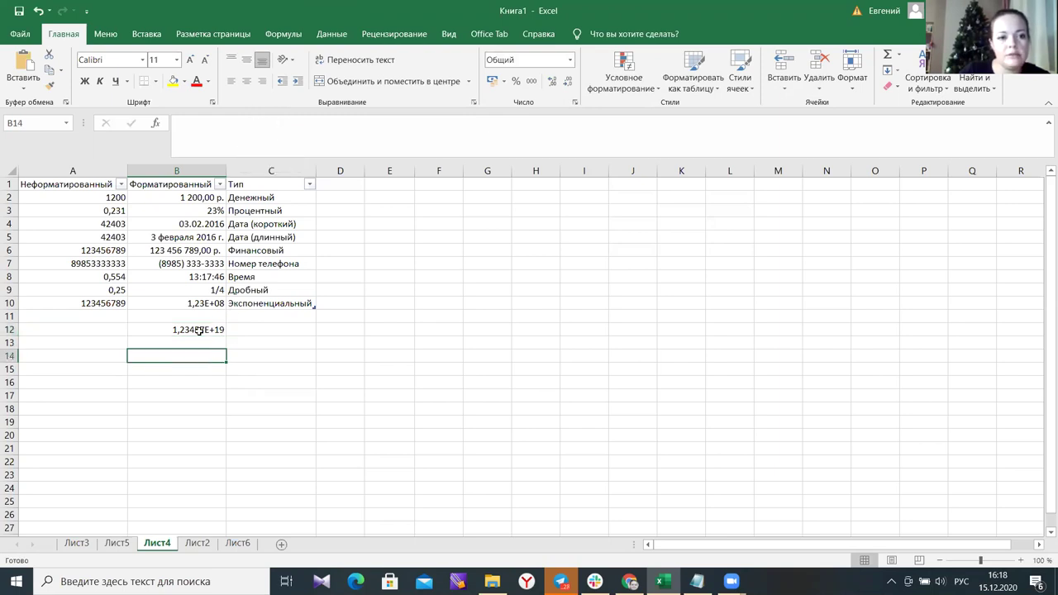
pyautogui.click(200, 330)
pyautogui.press('Down')
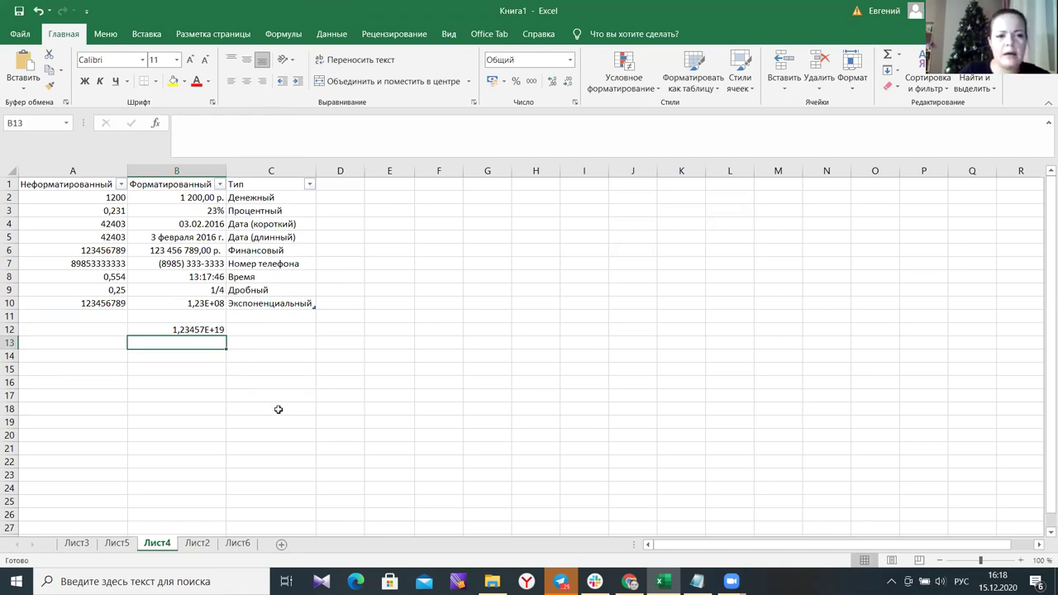
pyautogui.scroll(-1, 287, 406)
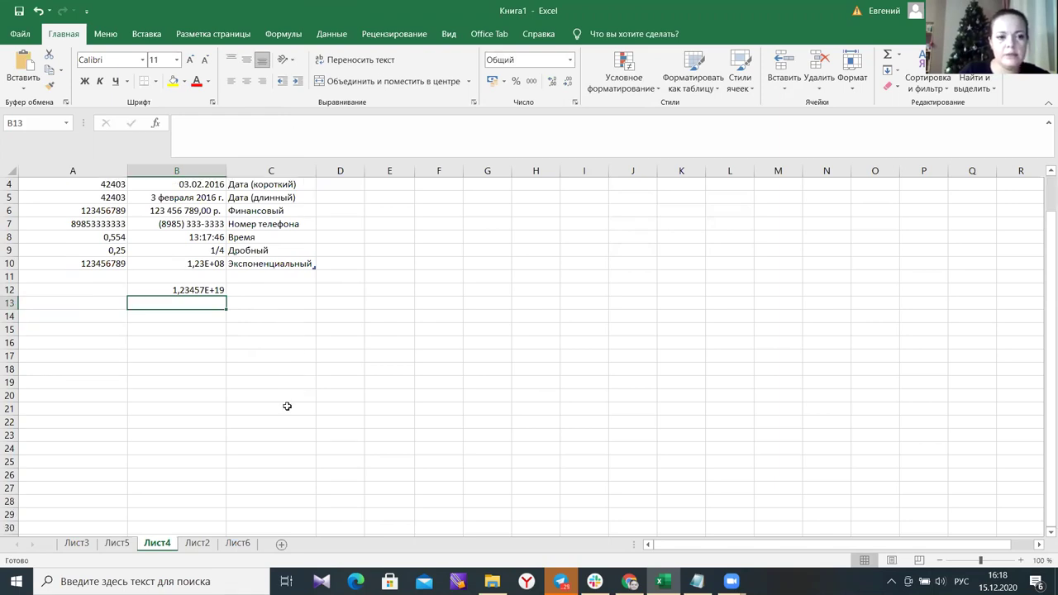
pyautogui.click(173, 313)
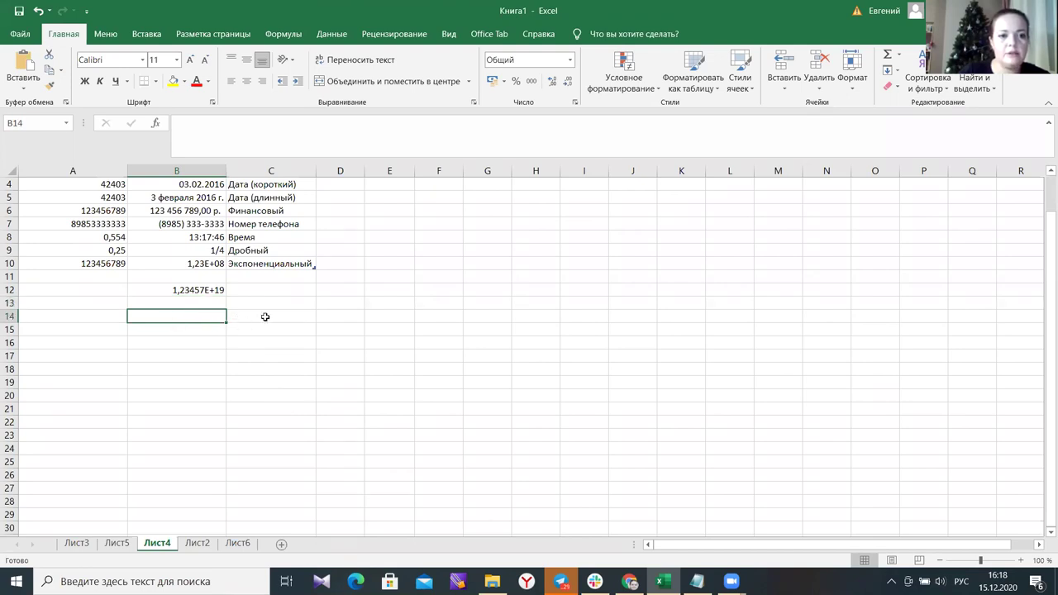
pyautogui.click(206, 286)
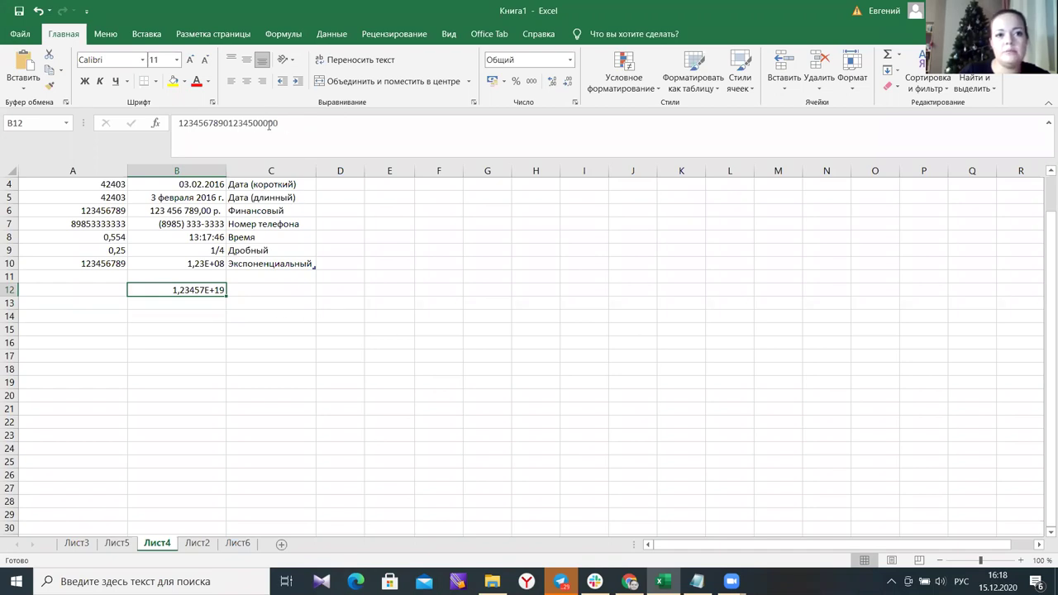
pyautogui.click(268, 123)
pyautogui.moveTo(253, 123); pyautogui.dragTo(279, 123)
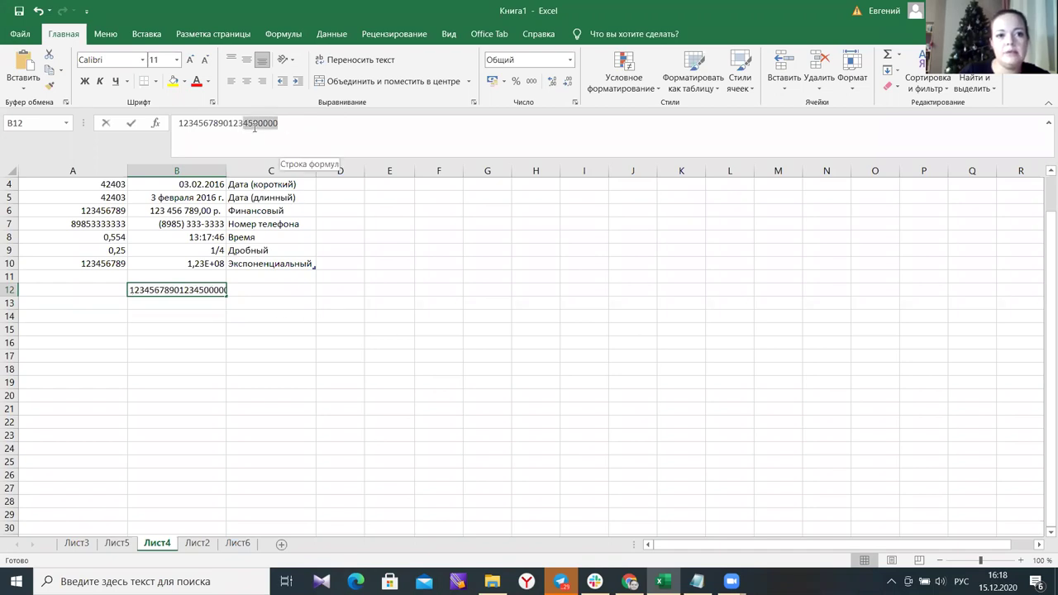
pyautogui.click(210, 312)
pyautogui.click(223, 288)
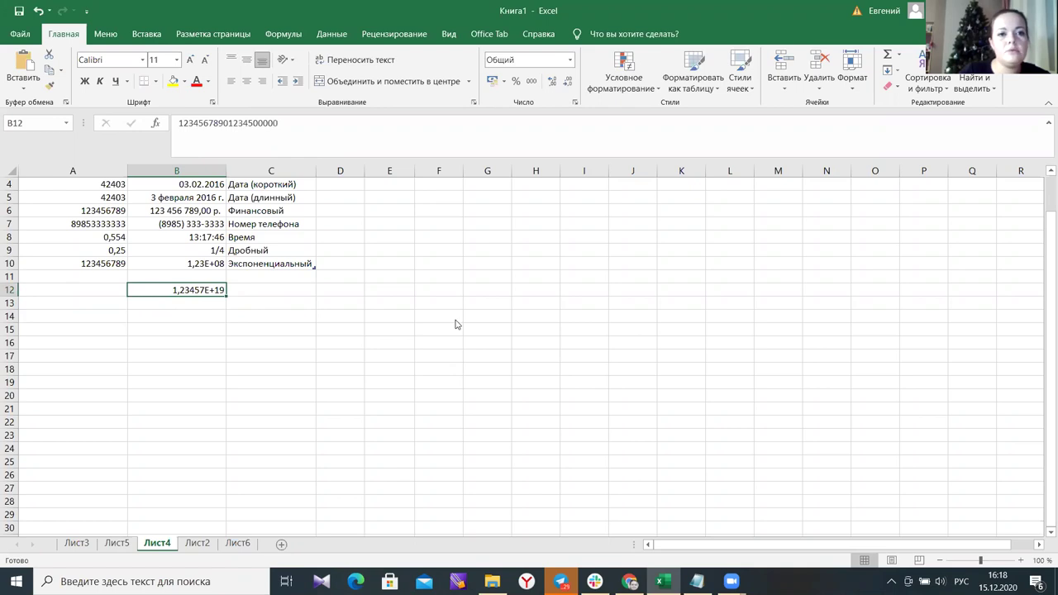
# Apply the Текстовый format to cell B12 below the table.
pyautogui.scroll(1, 455, 325)
pyautogui.click(569, 59)
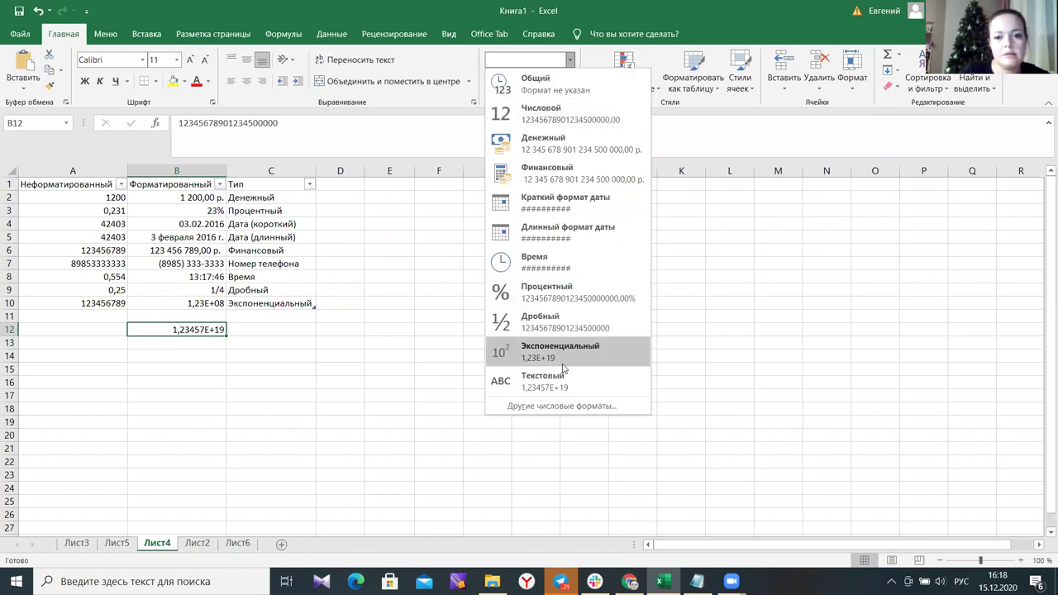
pyautogui.click(487, 377)
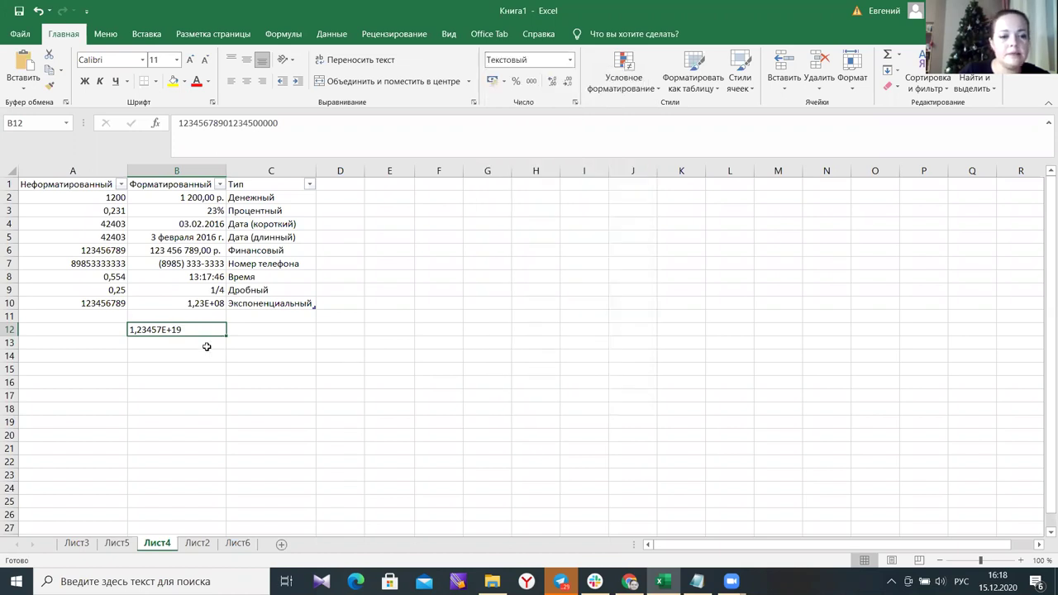
pyautogui.click(203, 318)
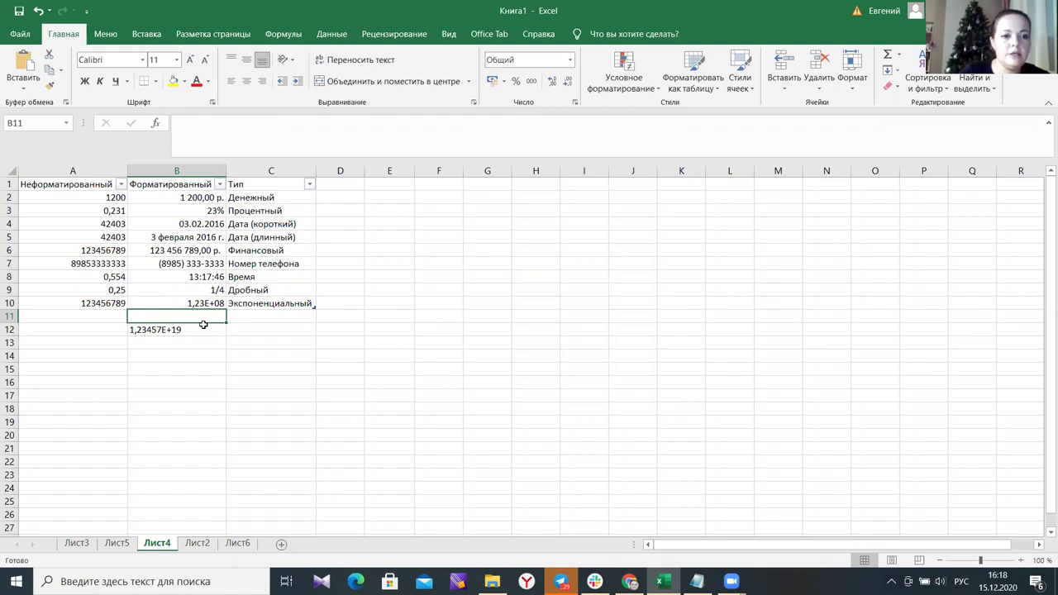
pyautogui.click(205, 328)
pyautogui.doubleClick(206, 328)
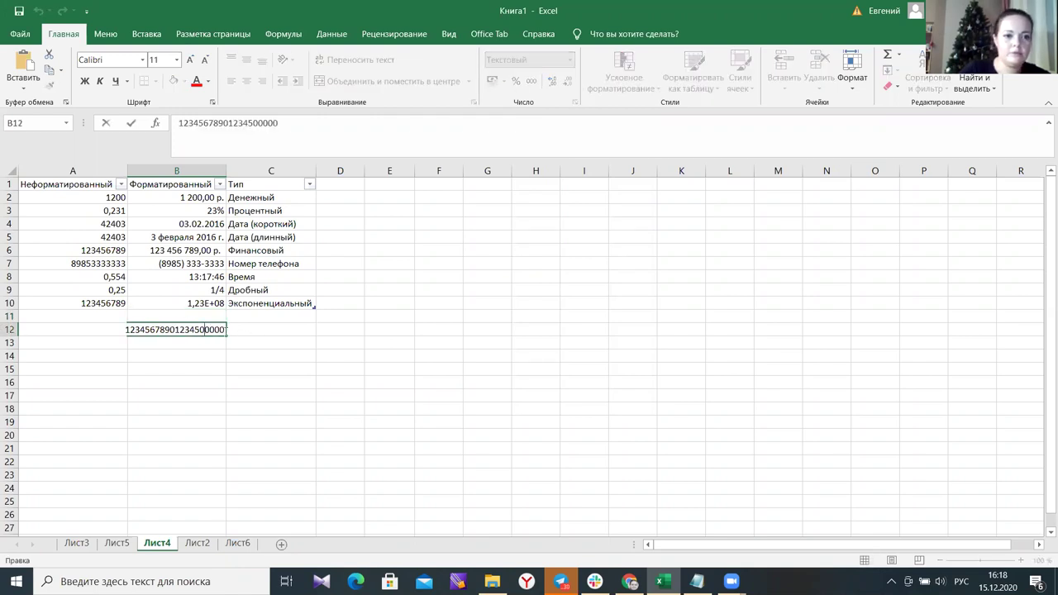
pyautogui.moveTo(274, 124); pyautogui.dragTo(250, 118)
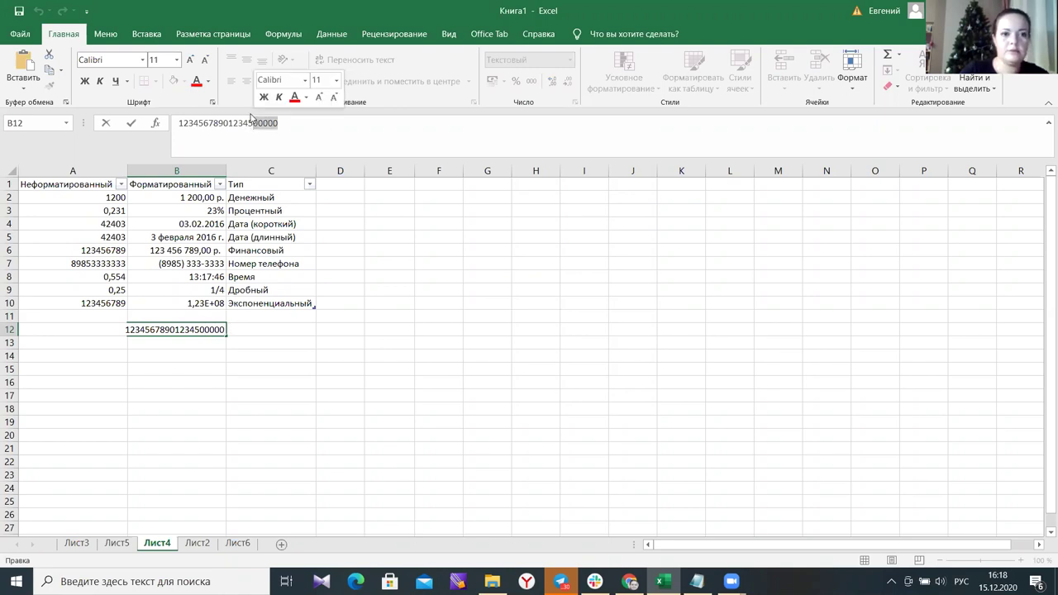
pyautogui.write('3508-')
pyautogui.press('BackSpace')
pyautogui.write('8')
pyautogui.press('Return')
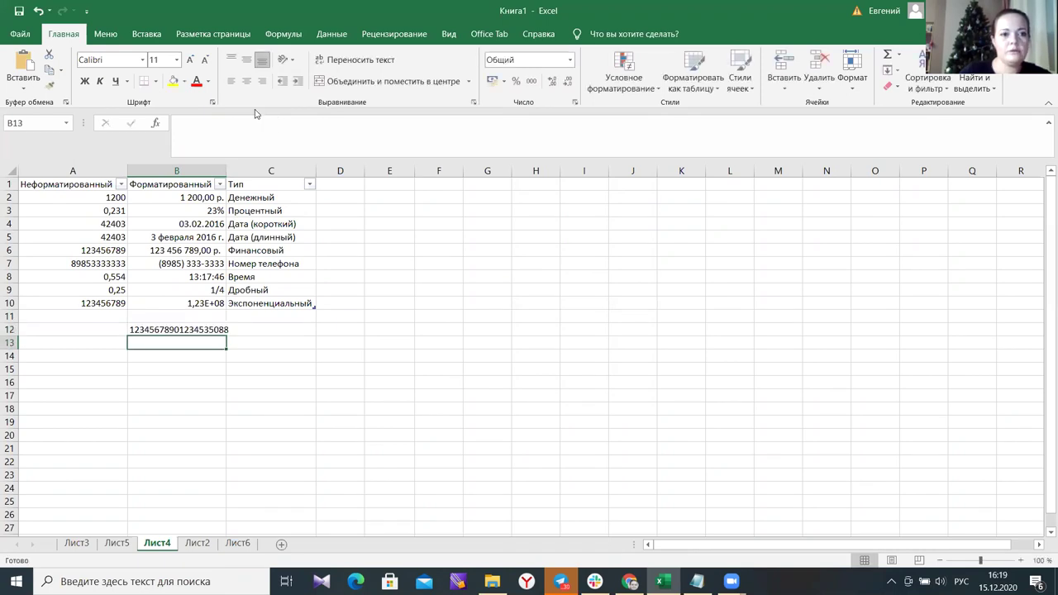
# Check that the text-formatted cell B12 shows and stores every digit of the long number.
pyautogui.doubleClick(159, 330)
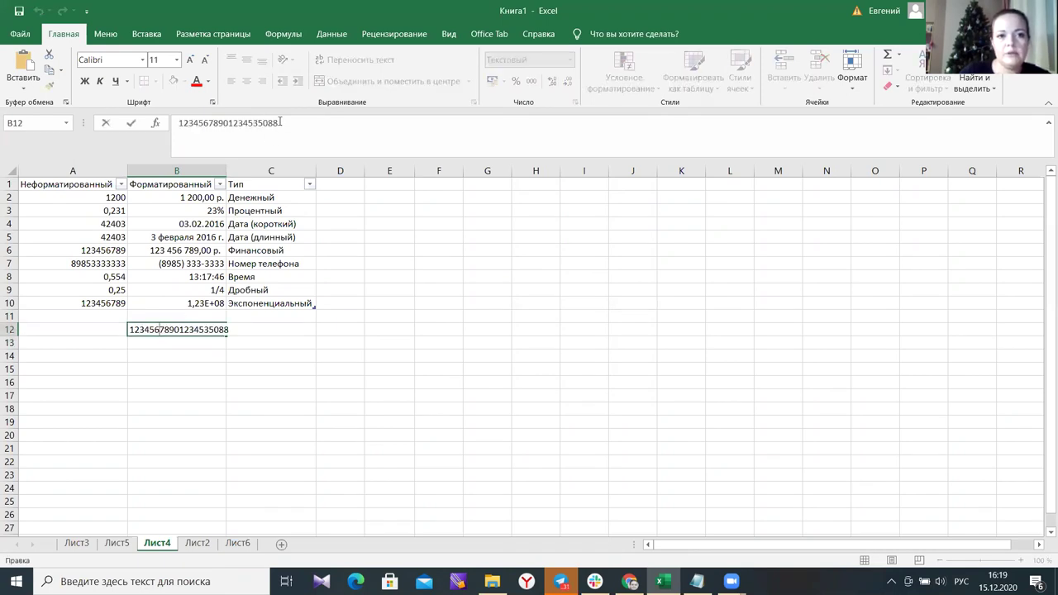
pyautogui.click(289, 363)
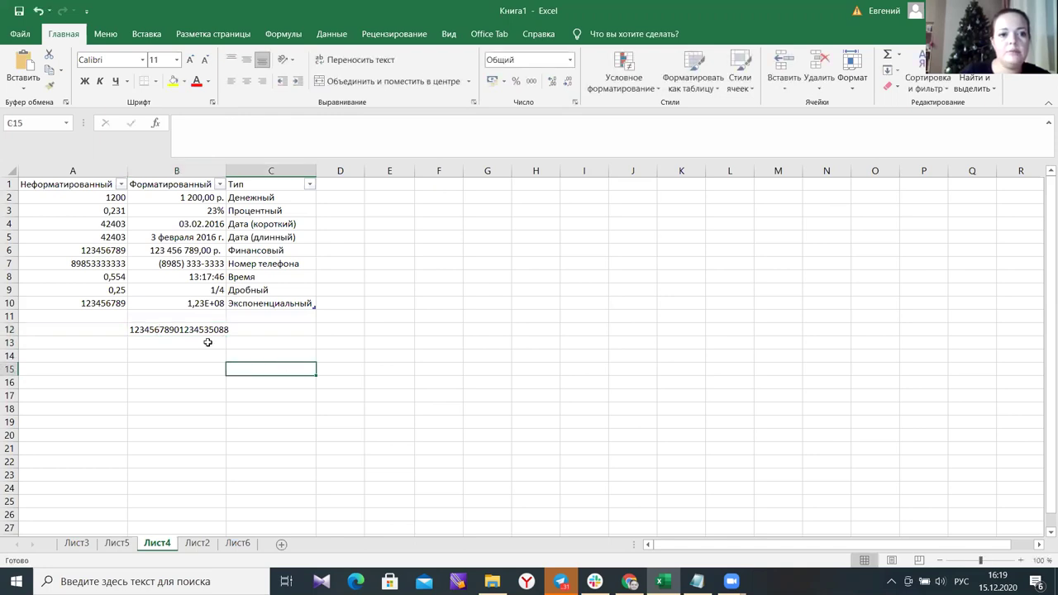
pyautogui.click(195, 327)
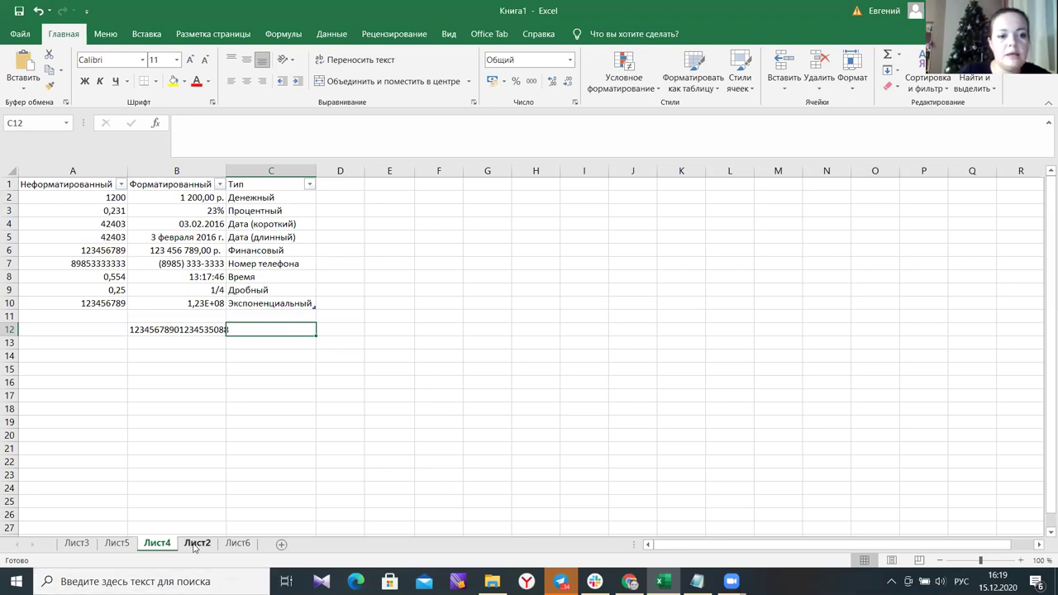
# Narrow columns A, B and C until their contents no longer fit.
pyautogui.moveTo(121, 169); pyautogui.dragTo(78, 169)
pyautogui.moveTo(189, 170); pyautogui.dragTo(156, 167)
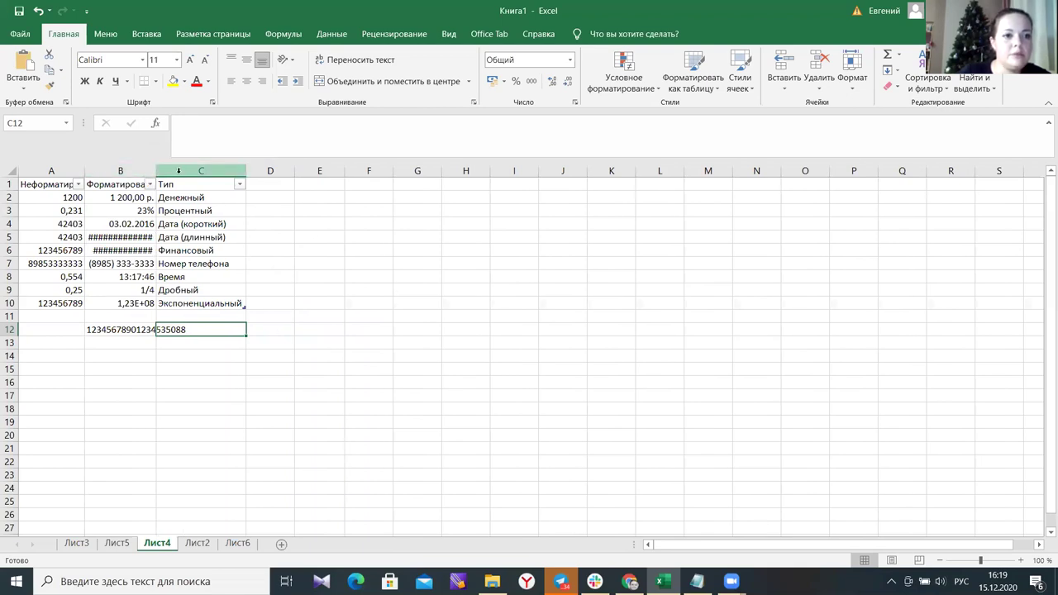
pyautogui.moveTo(148, 167); pyautogui.dragTo(137, 170)
pyautogui.moveTo(225, 170); pyautogui.dragTo(187, 173)
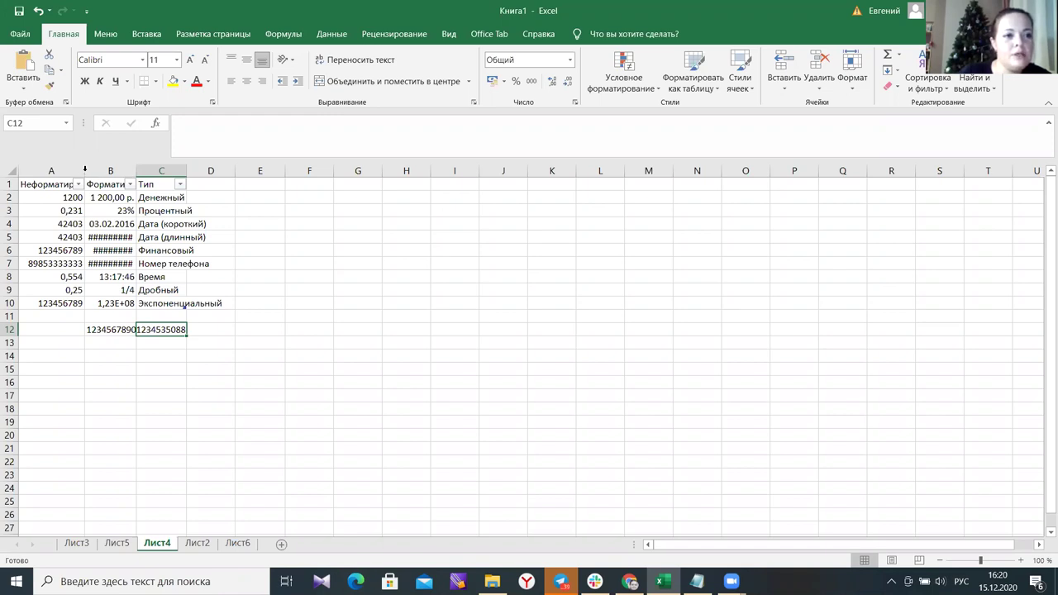
# AutoFit column A to its contents, and AutoFit all remaining columns with the whole sheet selected.
pyautogui.doubleClick(84, 170)
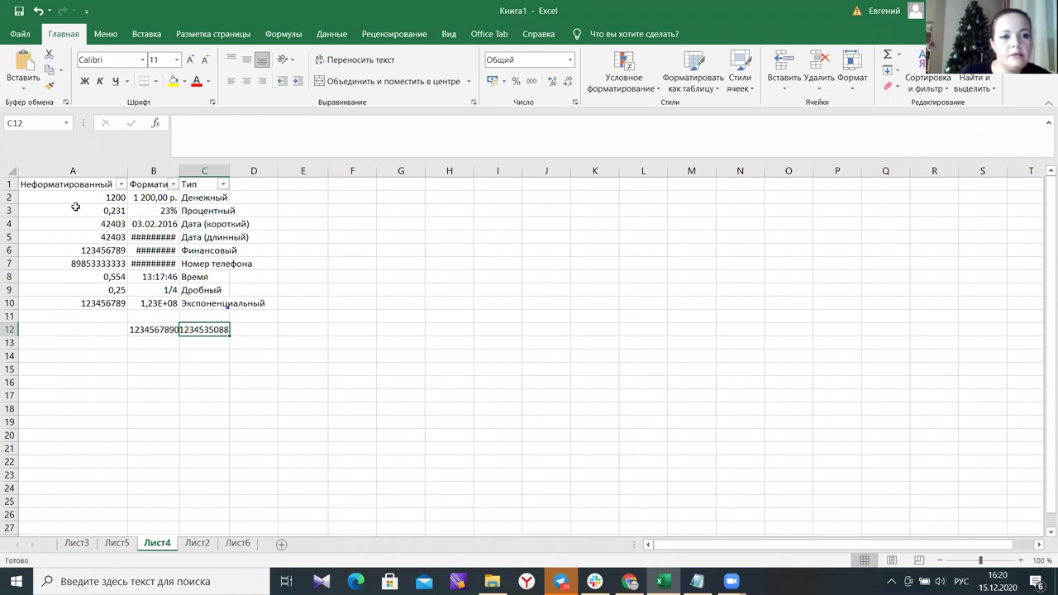
pyautogui.click(25, 183)
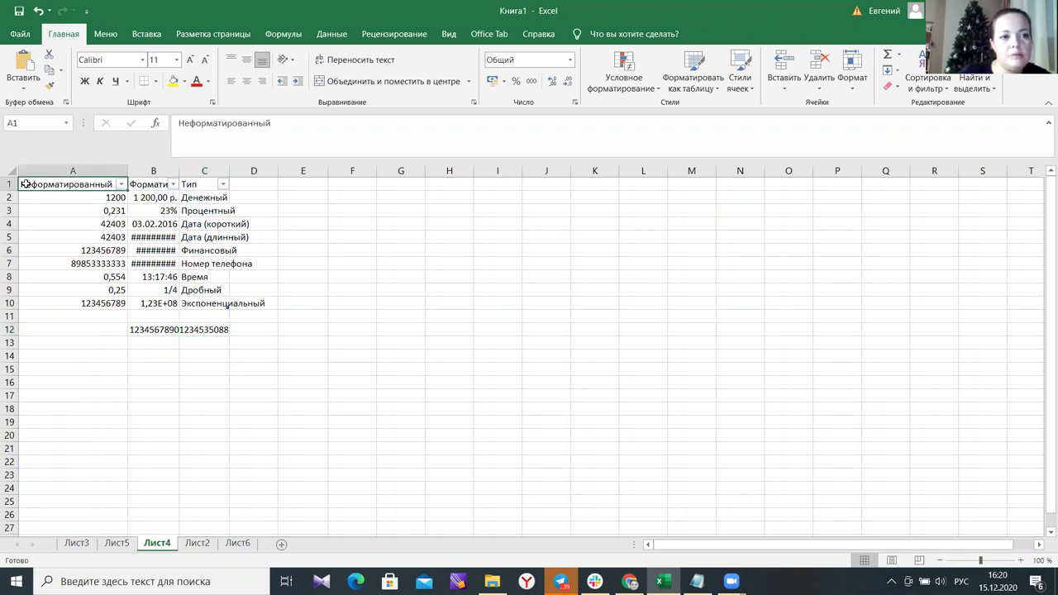
pyautogui.click(11, 170)
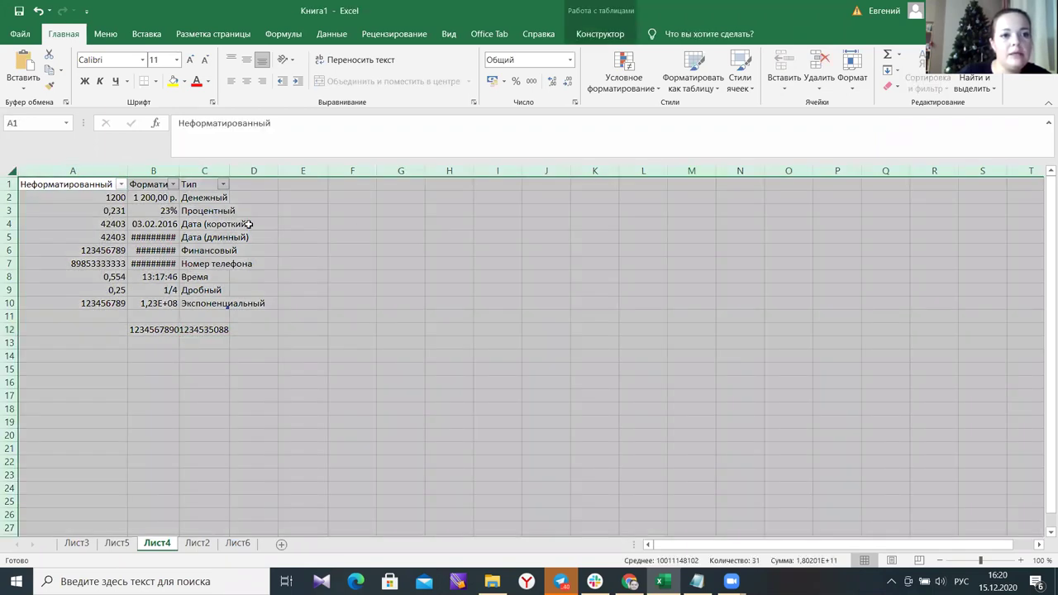
pyautogui.doubleClick(178, 170)
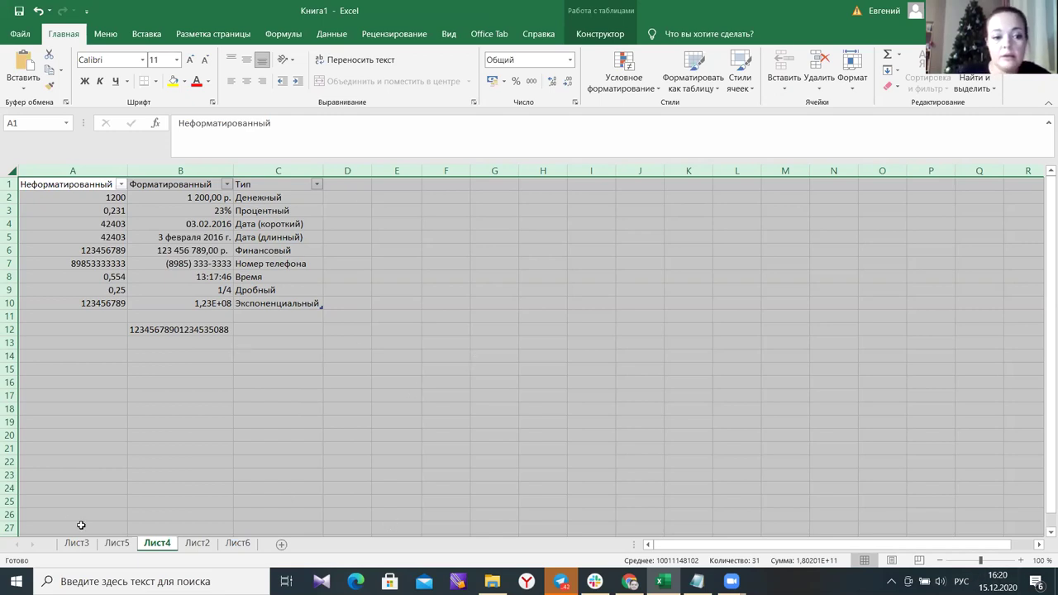
# Look through sheets Лист5 and Лист2 and open the city population data on Лист6.
pyautogui.click(116, 543)
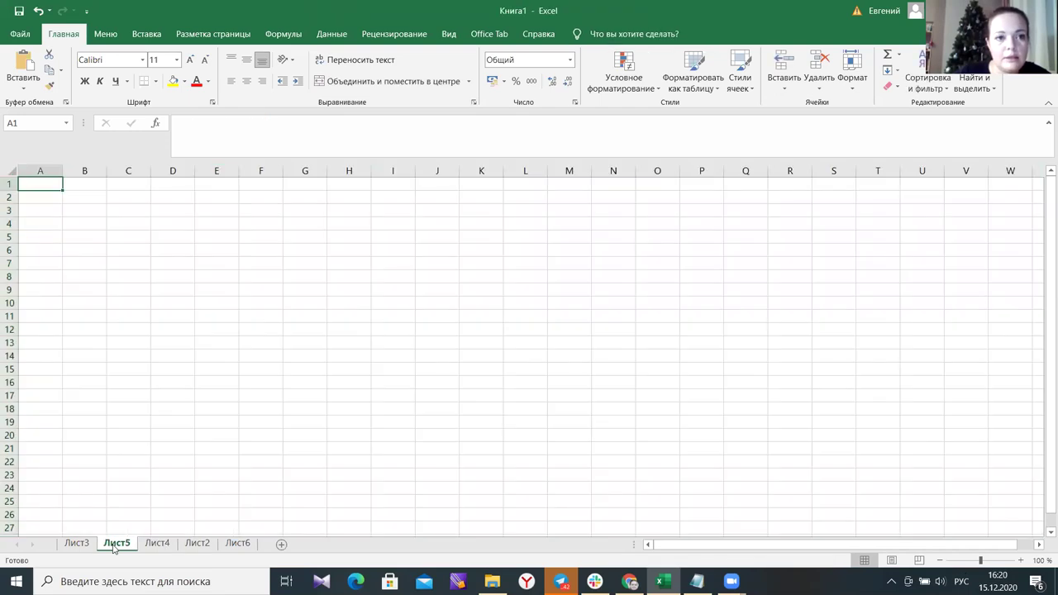
pyautogui.click(199, 543)
pyautogui.click(237, 543)
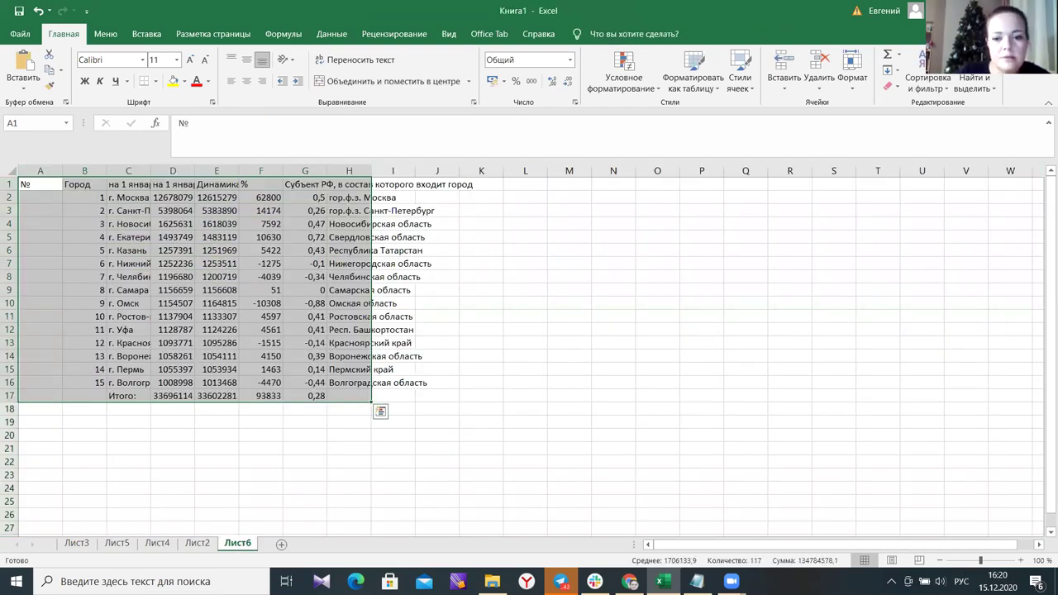
# Switch to the presentation in Chrome and review its Excel data formats and keyboard shortcuts slides.
pyautogui.click(630, 581)
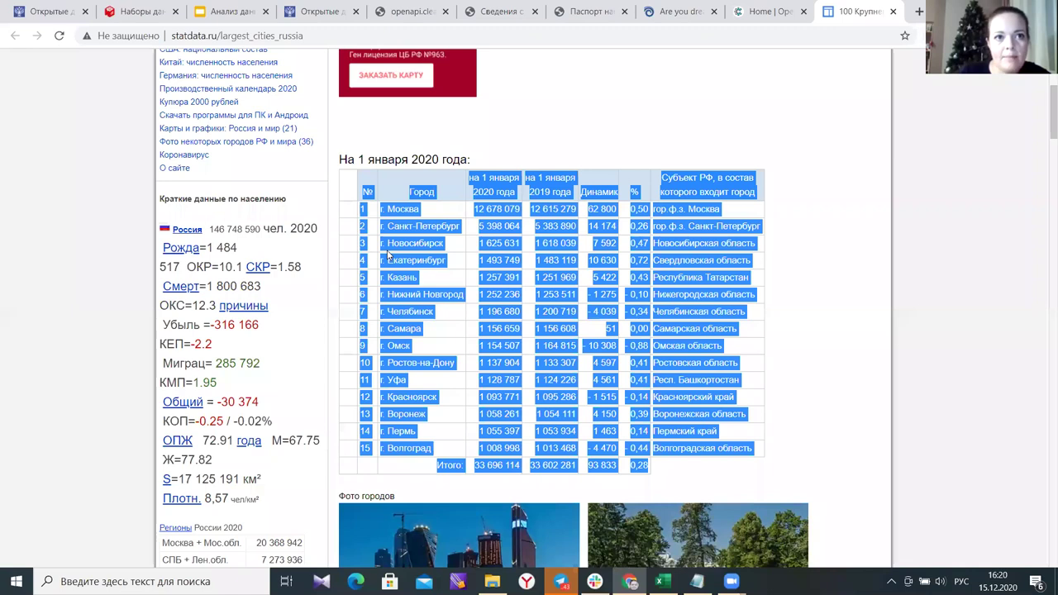
pyautogui.click(232, 11)
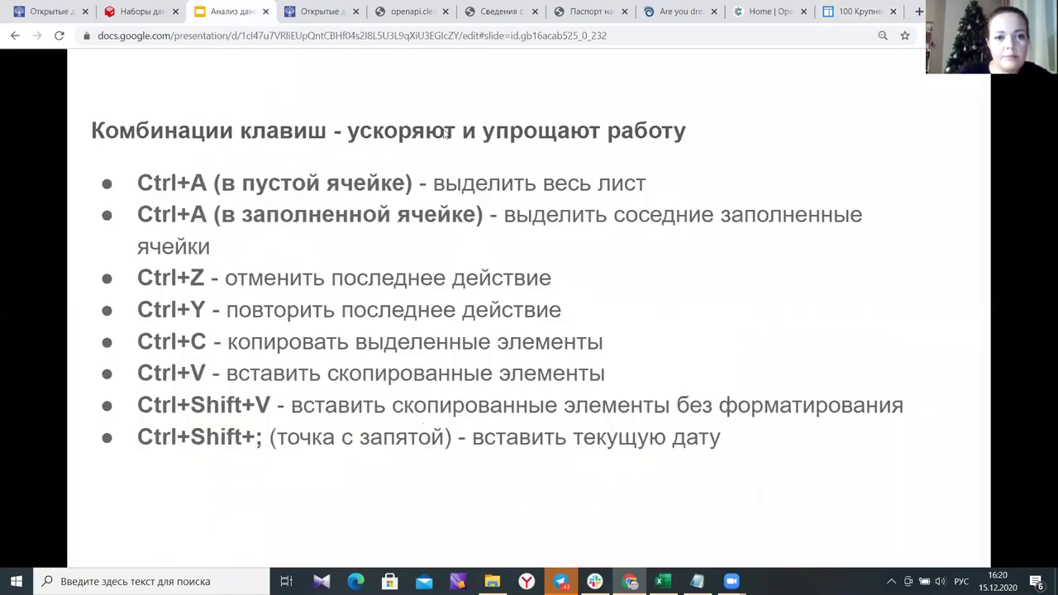
pyautogui.click(420, 436)
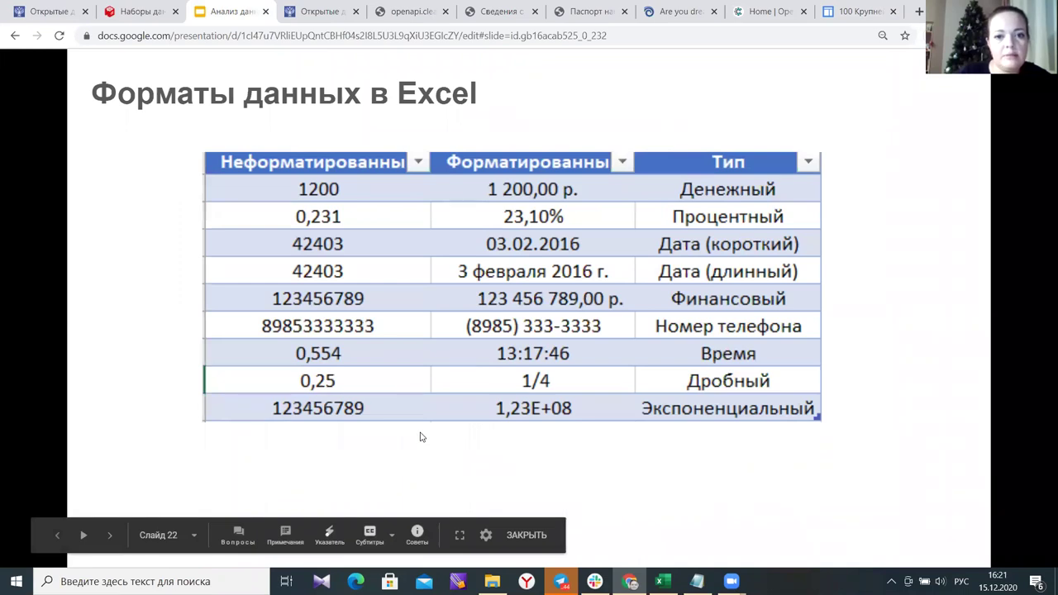
pyautogui.press('Left')
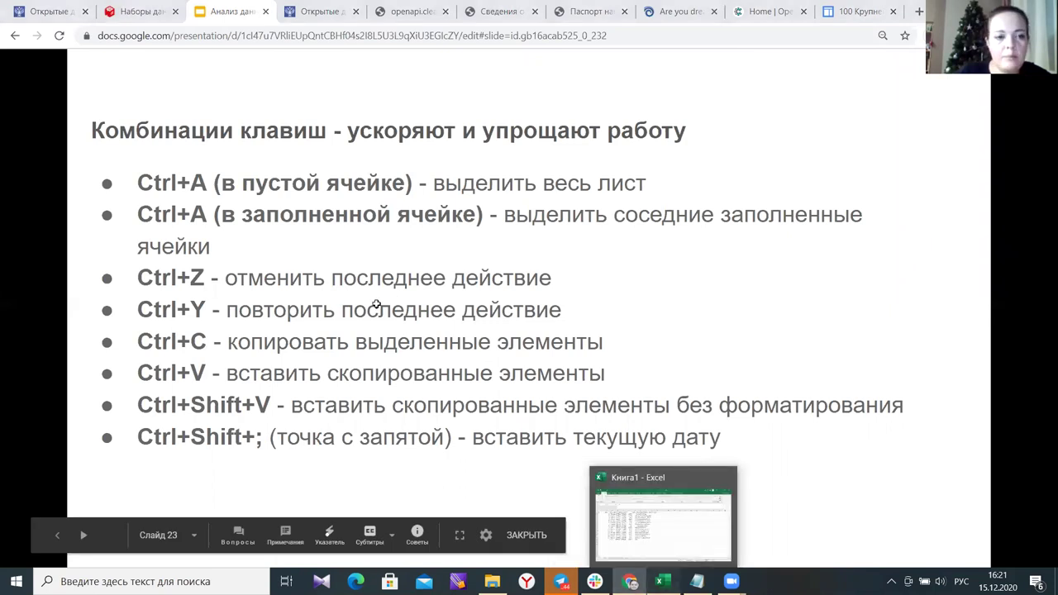
# Switch back to Excel, open the city population table on Лист3 and display the insert commands.
pyautogui.click(661, 581)
pyautogui.scroll(3, 263, 496)
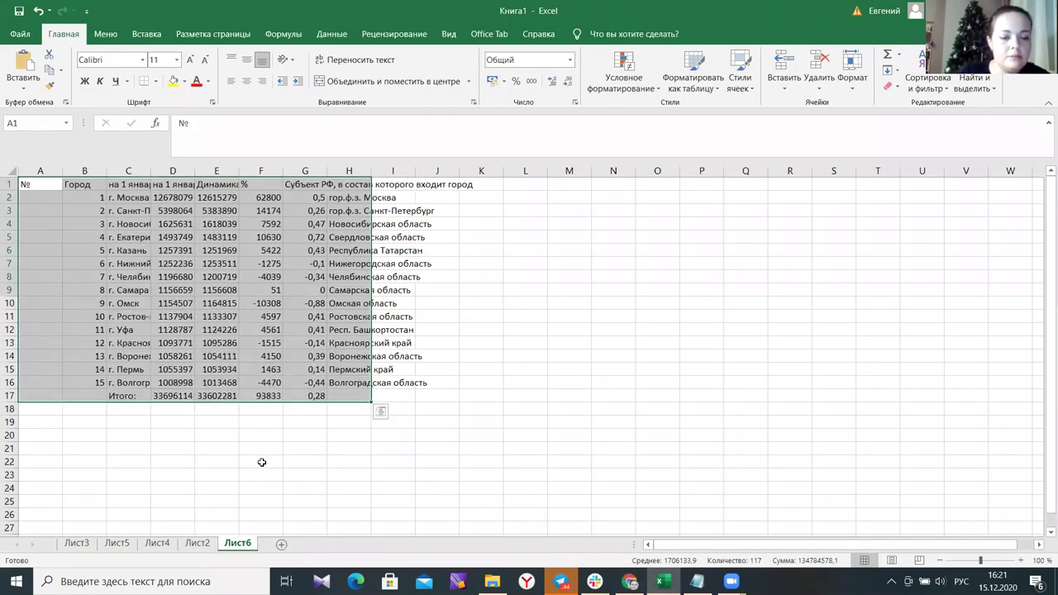
pyautogui.click(261, 462)
pyautogui.click(169, 434)
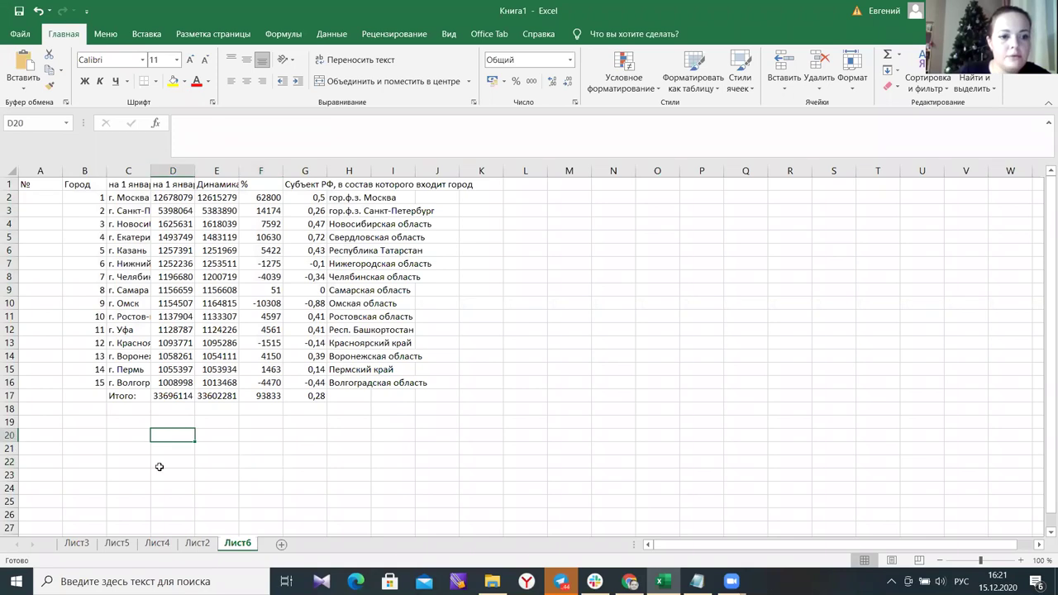
pyautogui.click(196, 544)
pyautogui.click(157, 543)
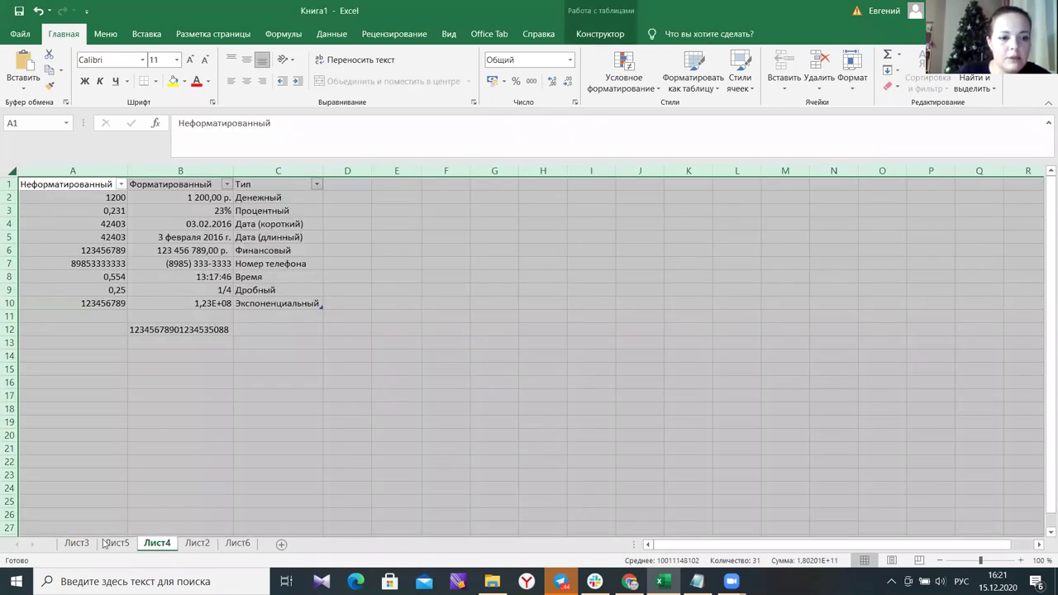
pyautogui.click(107, 543)
pyautogui.click(76, 543)
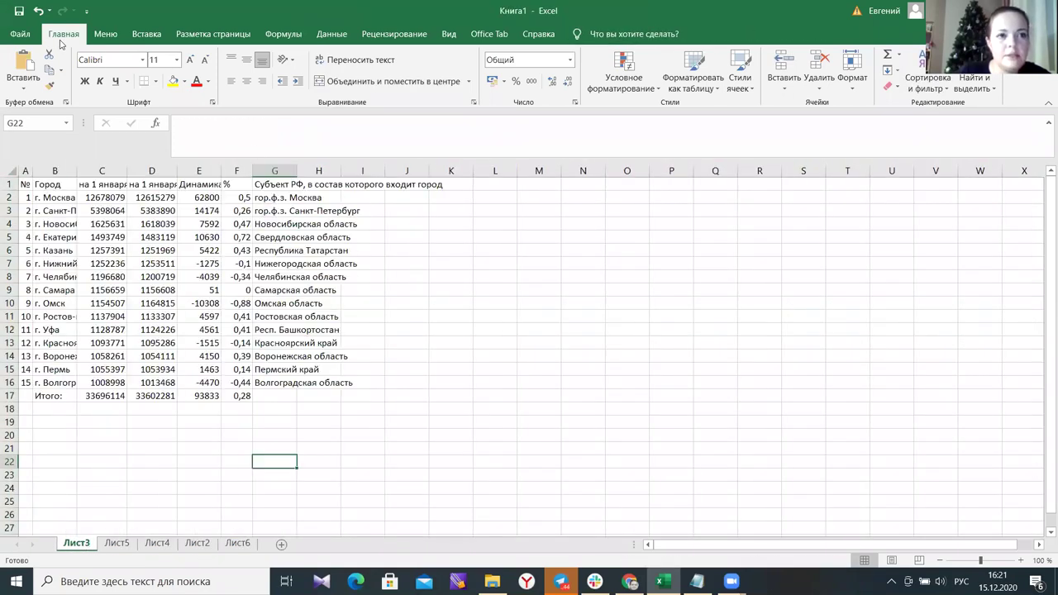
pyautogui.click(107, 34)
pyautogui.click(147, 34)
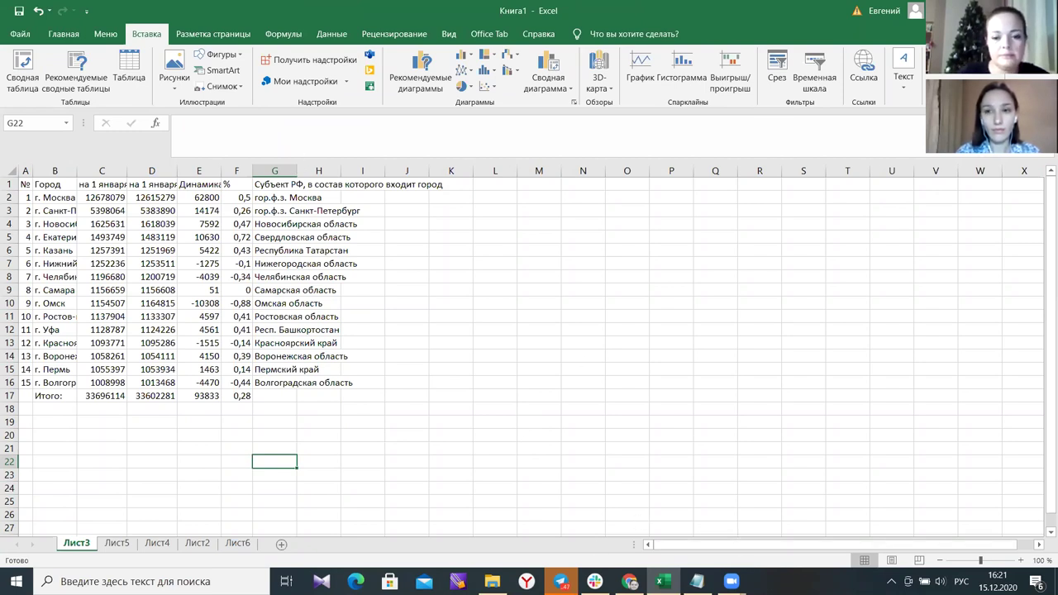
# Switch to the presentation in Chrome and go back to the slide Основные элементы рабочей книги Excel.
pyautogui.click(630, 581)
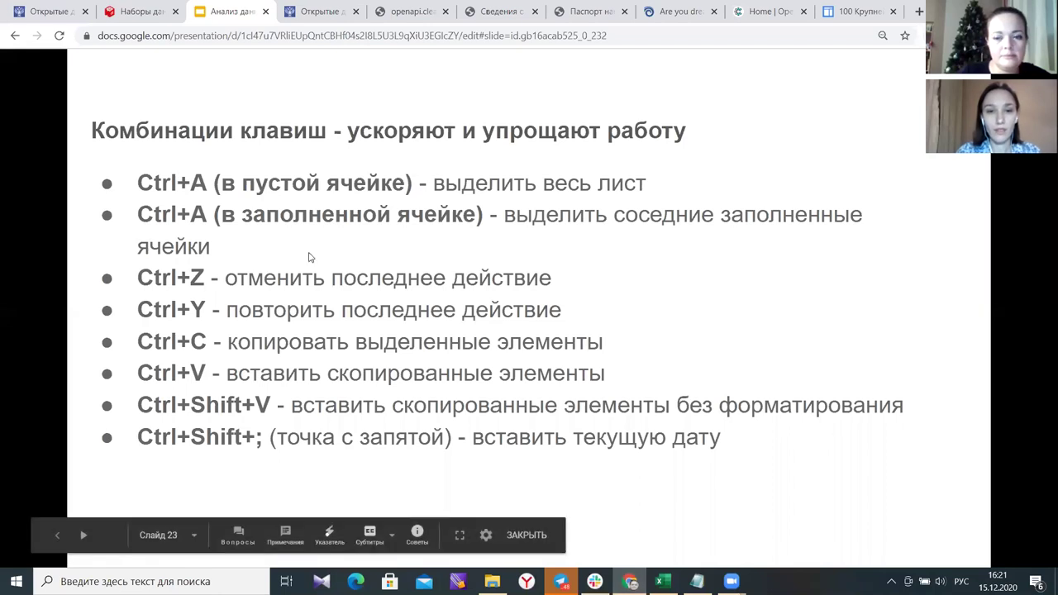
pyautogui.press('Left')
pyautogui.press('Left')
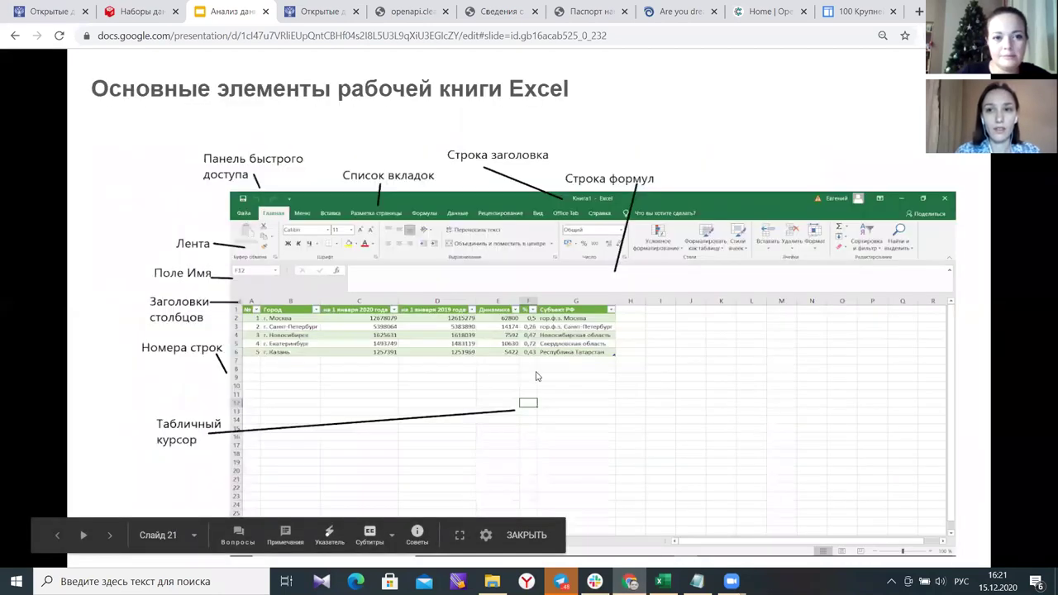